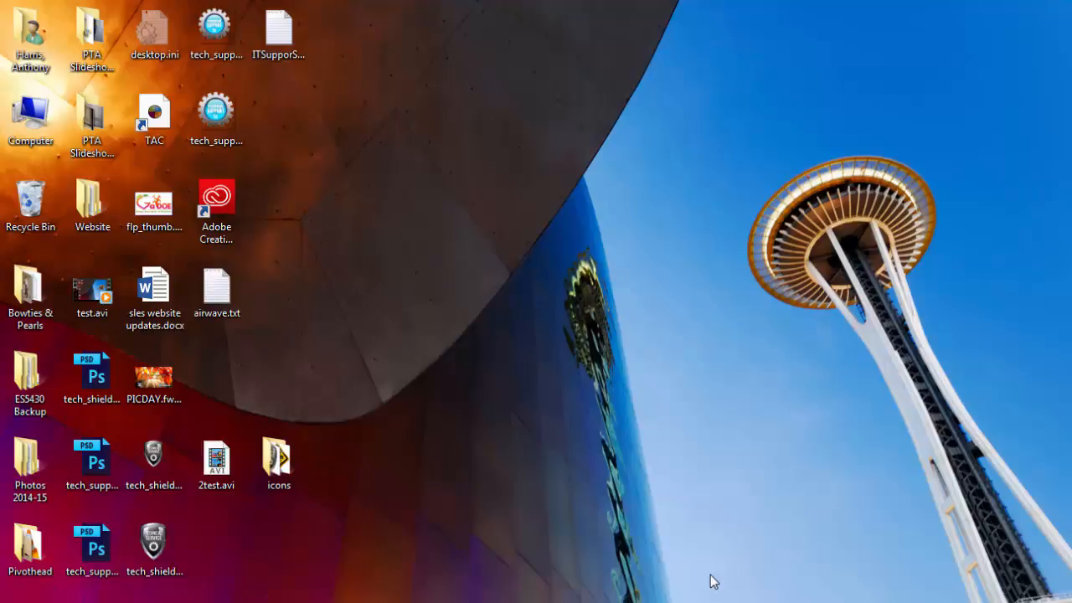
Create a desktop shortcut to the IT service desk's mailto address, named 'Demo IT Support Request'
right_click(367, 335)
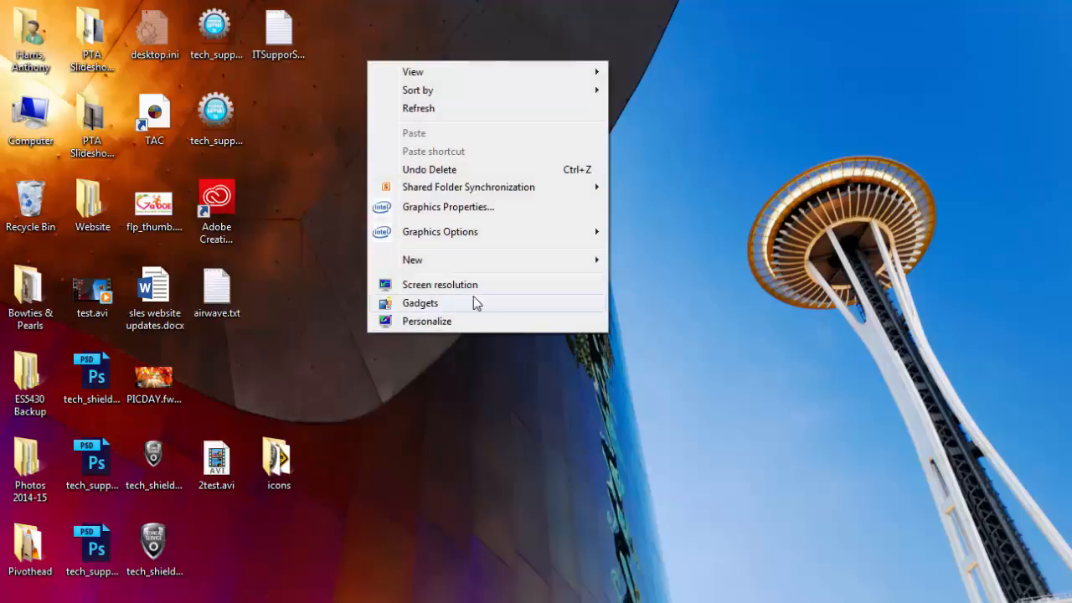
mouse_move(507, 263)
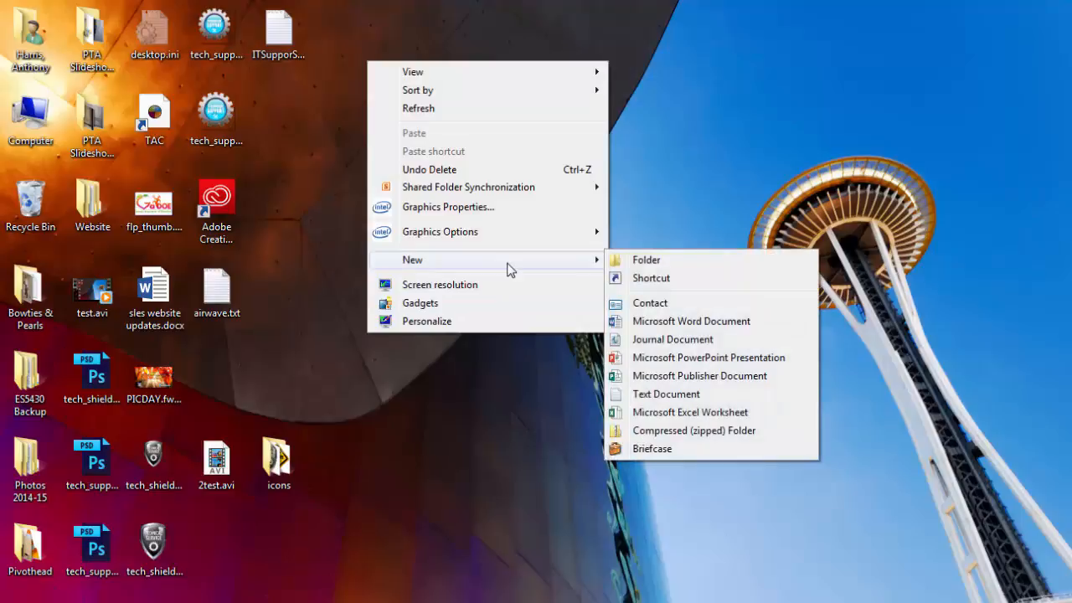
left_click(624, 277)
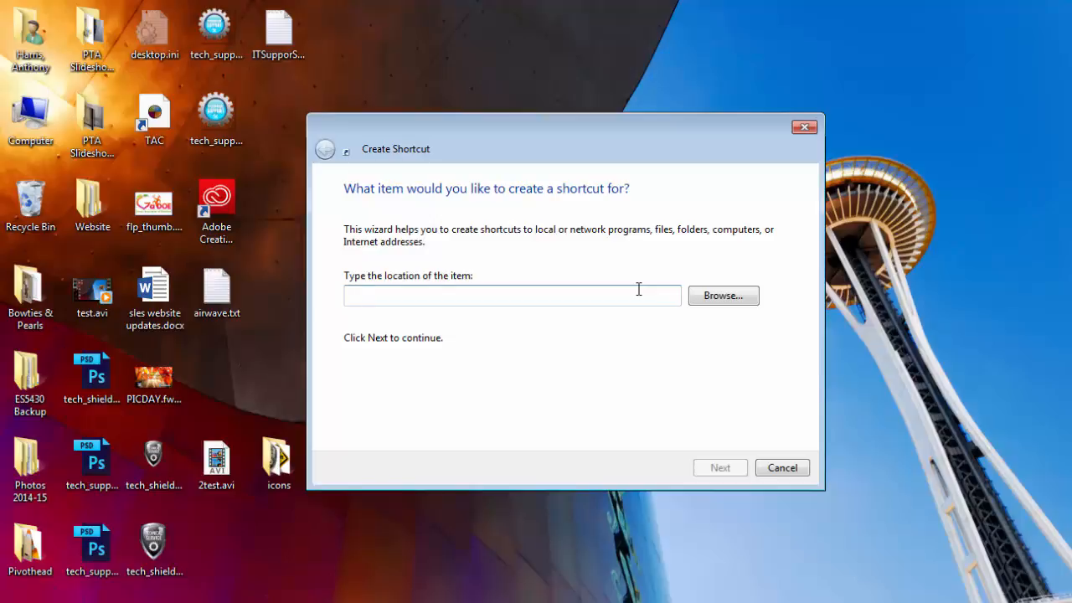
type("mailto")
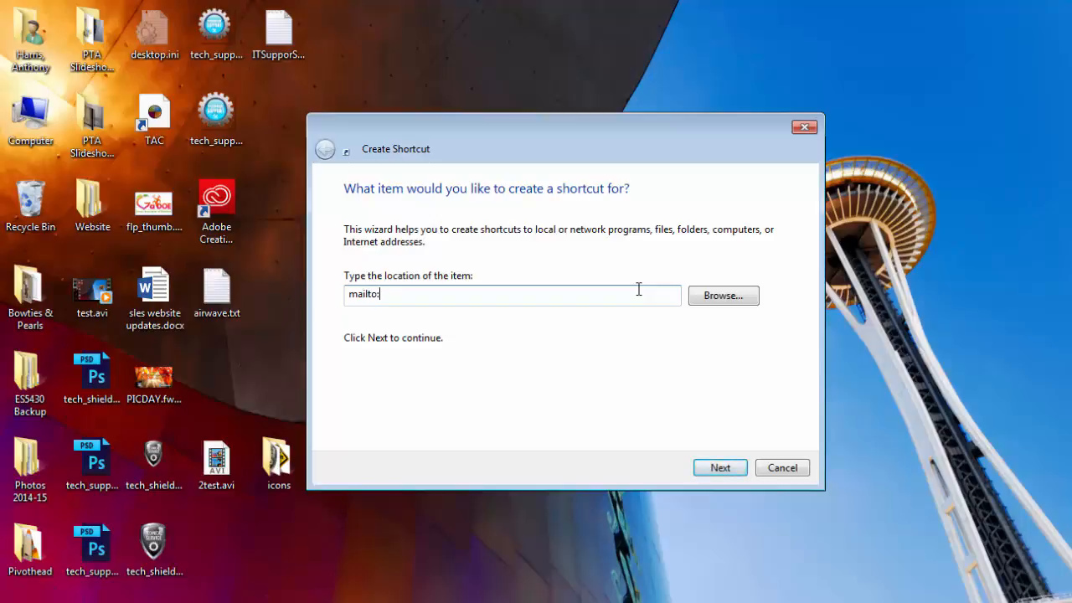
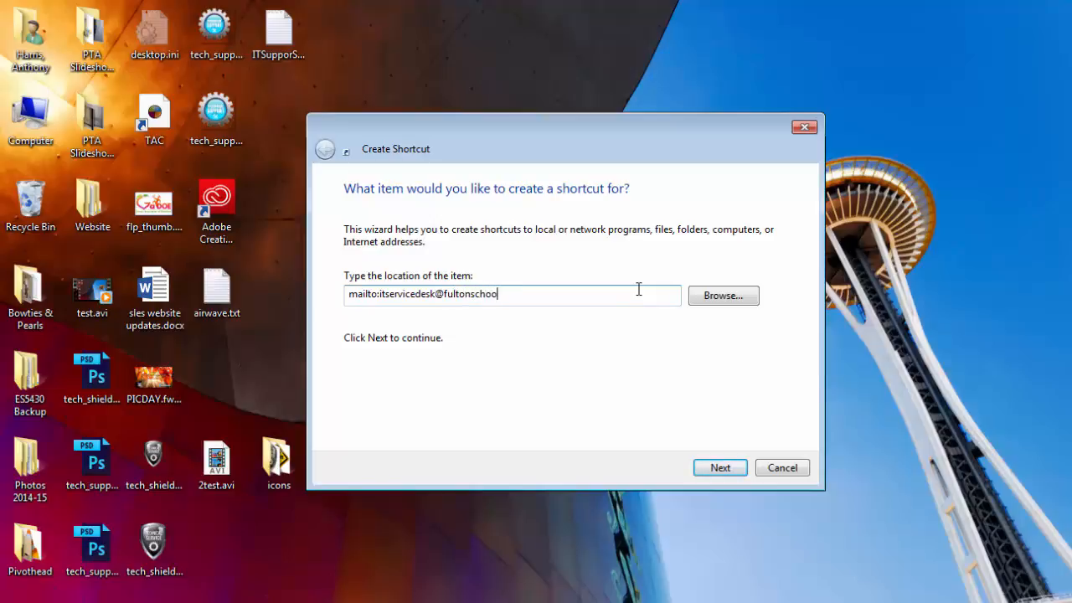
left_click(726, 470)
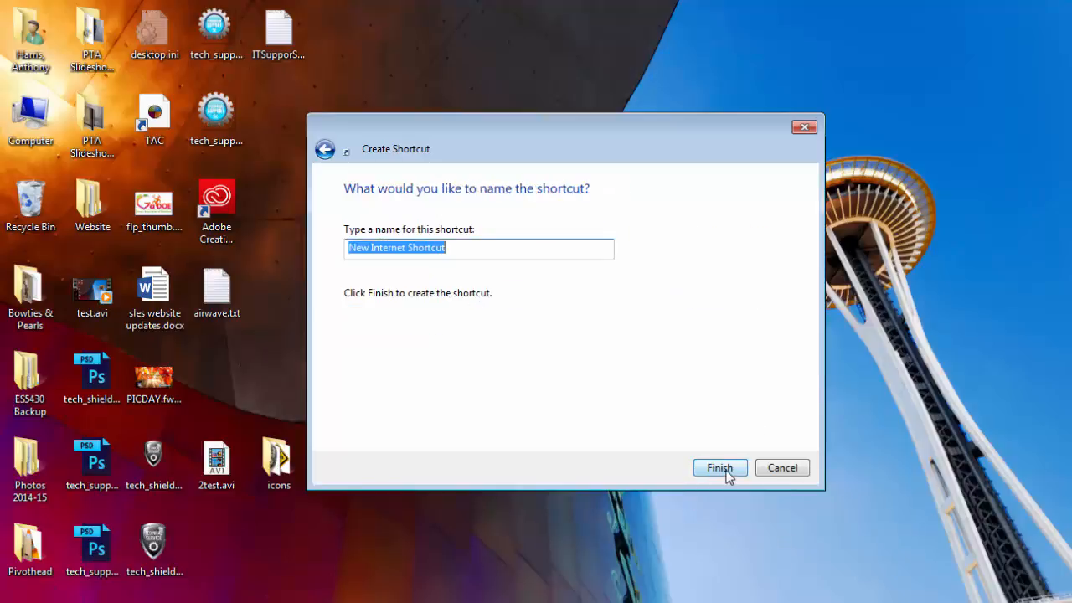
type("Demo")
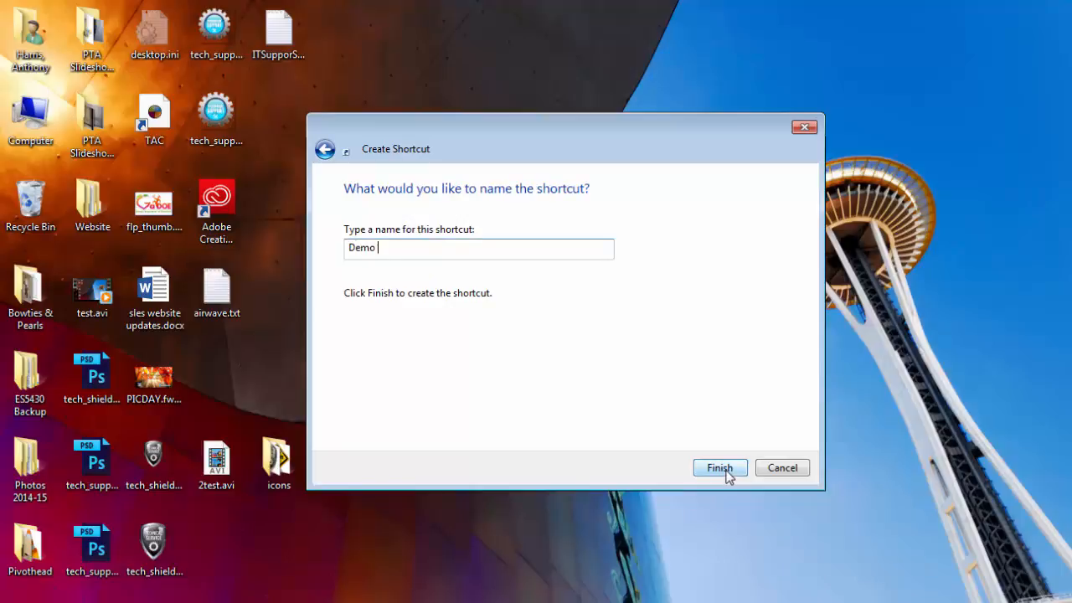
type(" IT Support Request")
Finish the shortcut and move it just above the icons folder on the desktop
left_click(731, 472)
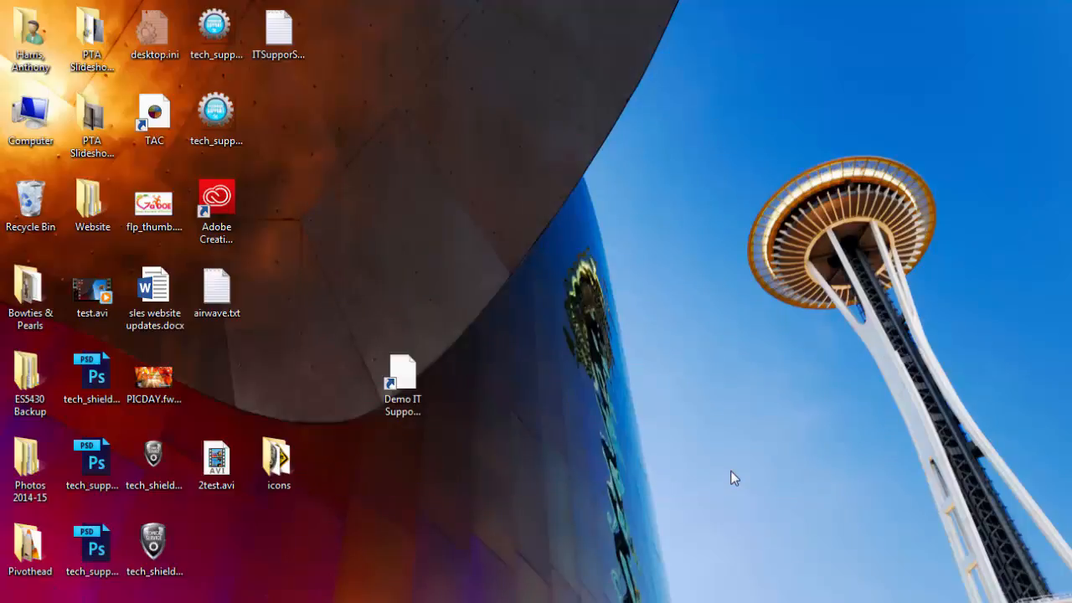
left_click_drag(408, 397, 271, 388)
left_click(367, 403)
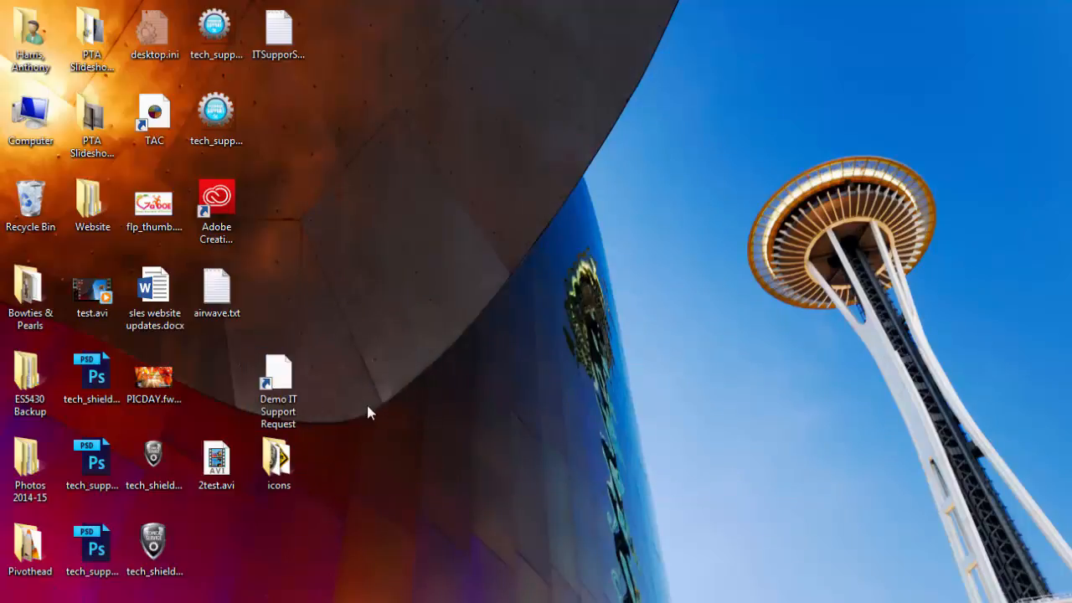
right_click(288, 379)
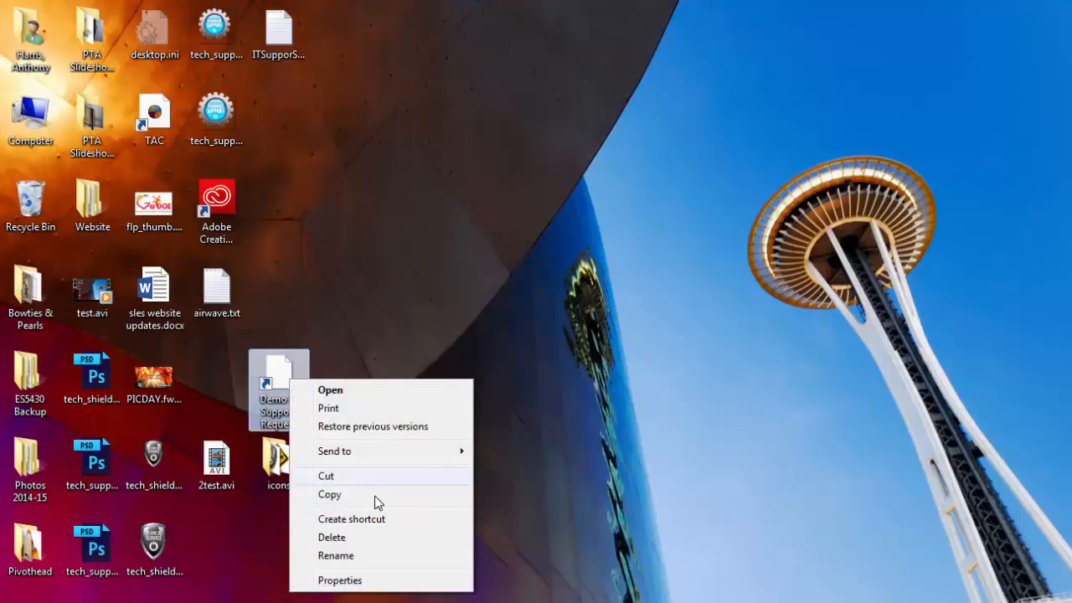
left_click(562, 392)
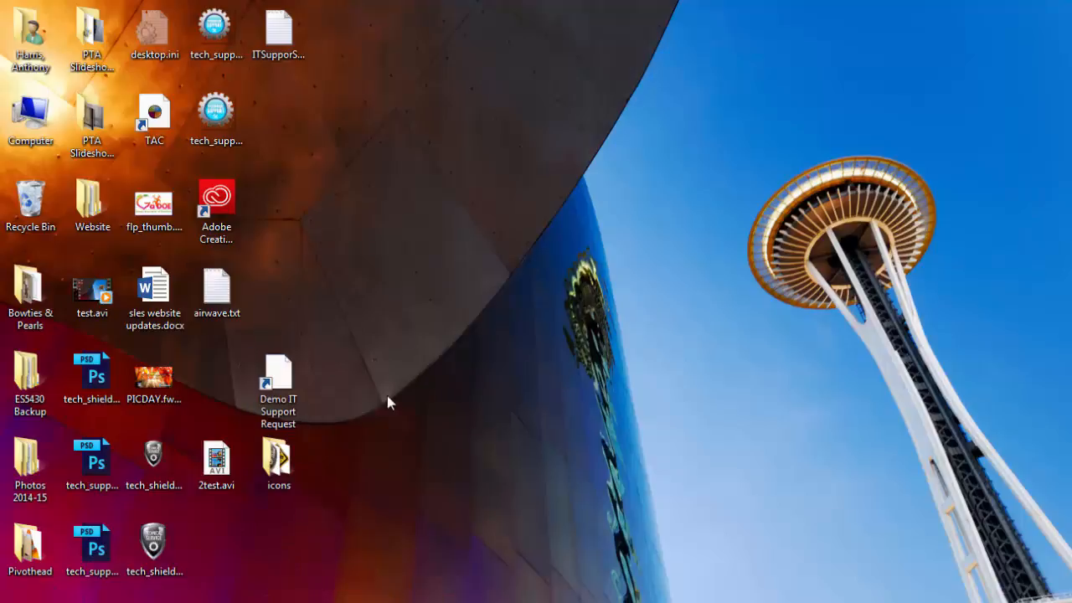
Open the shortcut's Properties and Change Icon dialogs, then cancel both without changes
right_click(280, 382)
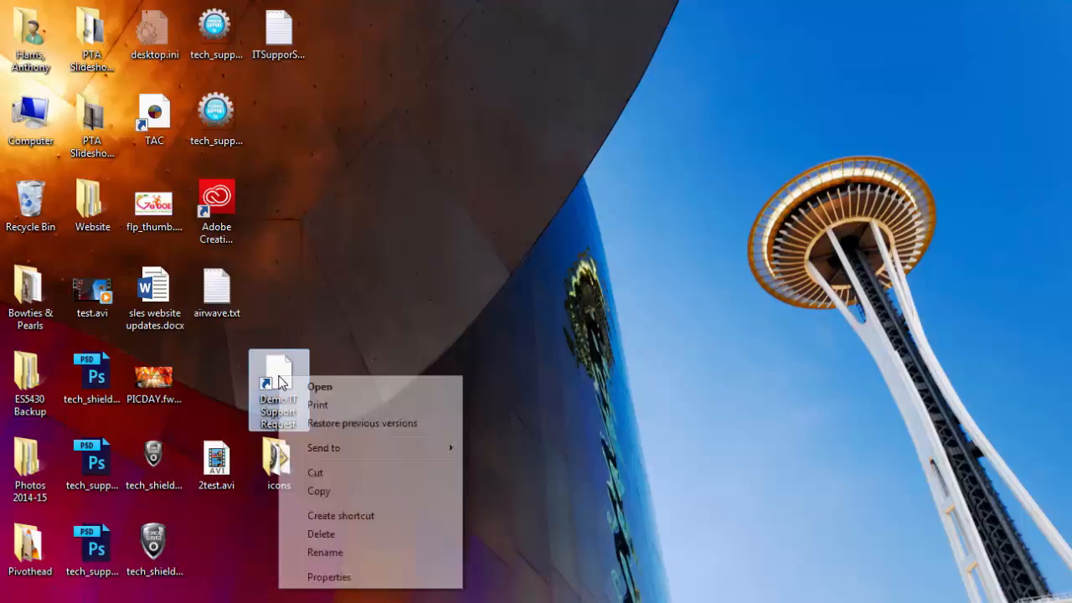
left_click(378, 578)
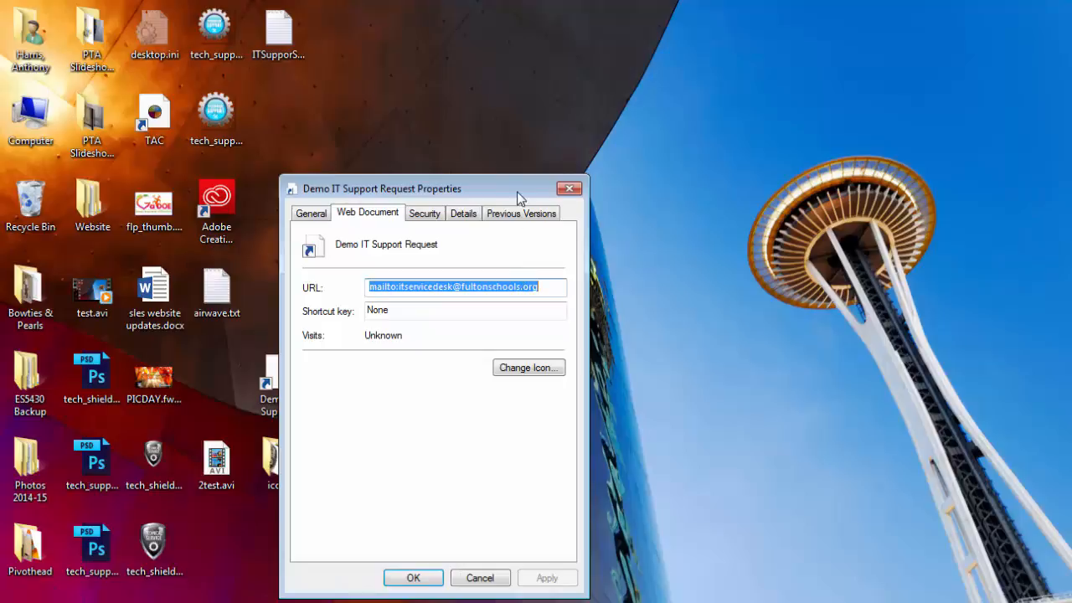
left_click_drag(511, 193, 655, 147)
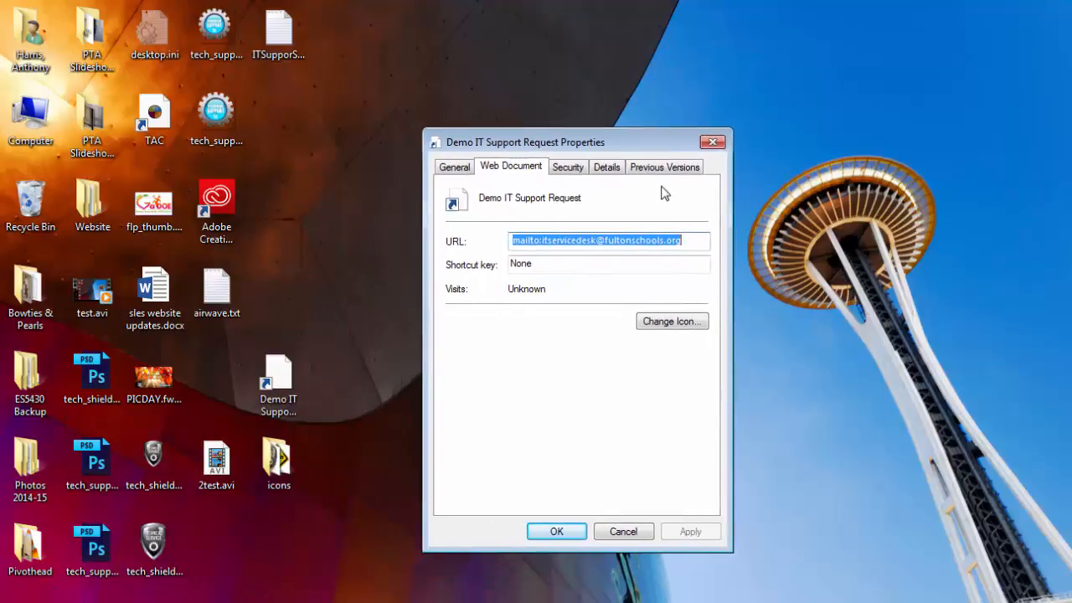
left_click(675, 325)
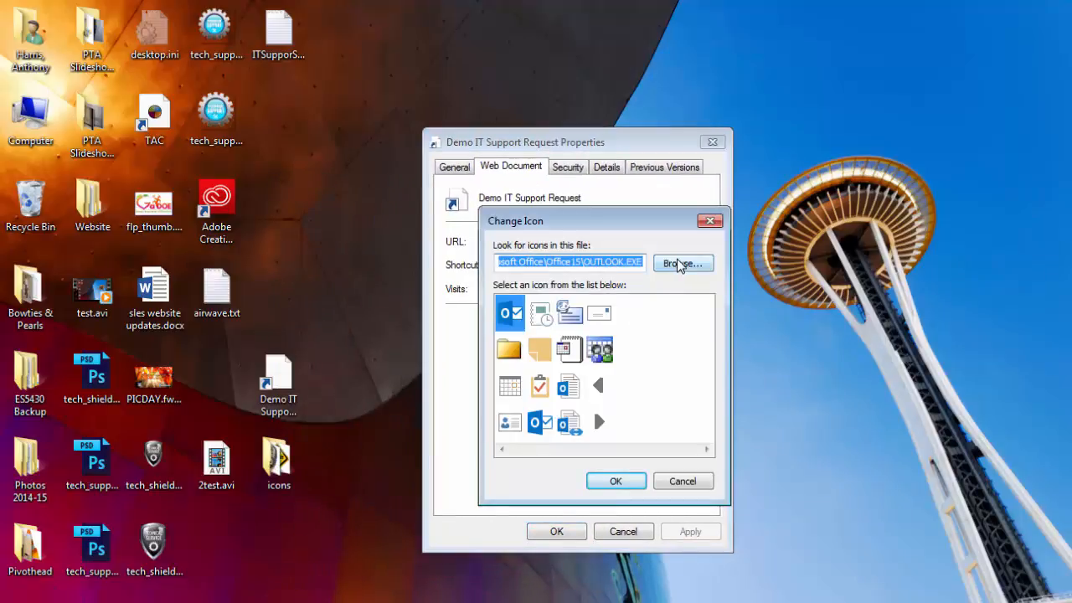
left_click(680, 480)
left_click(636, 531)
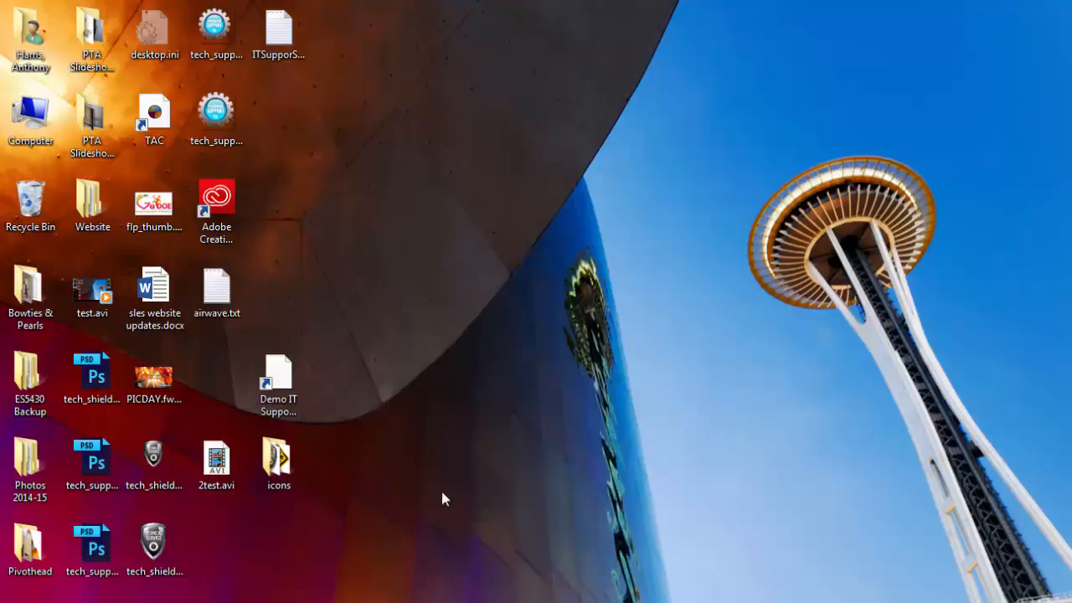
Look inside the desktop icons folder at its two .ico files, then close it
double_click(295, 463)
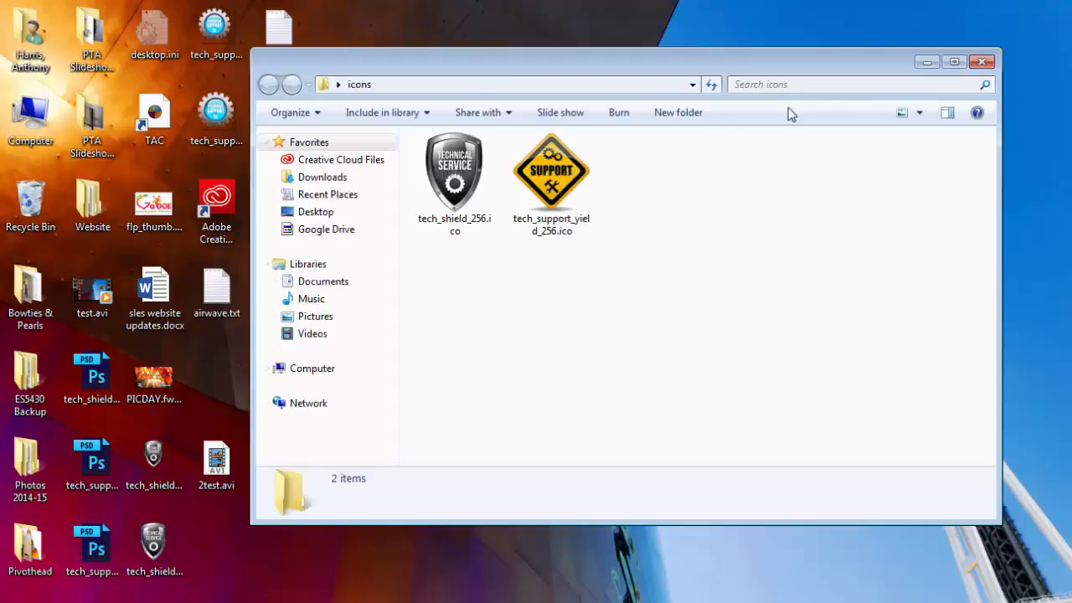
left_click_drag(692, 182, 436, 159)
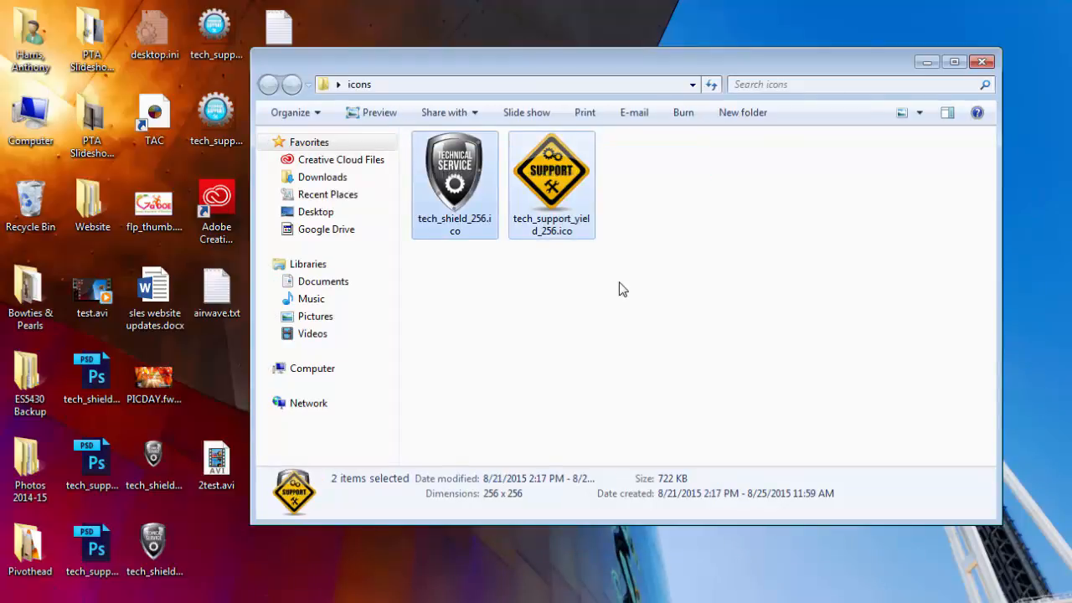
left_click_drag(742, 67, 748, 98)
left_click(988, 92)
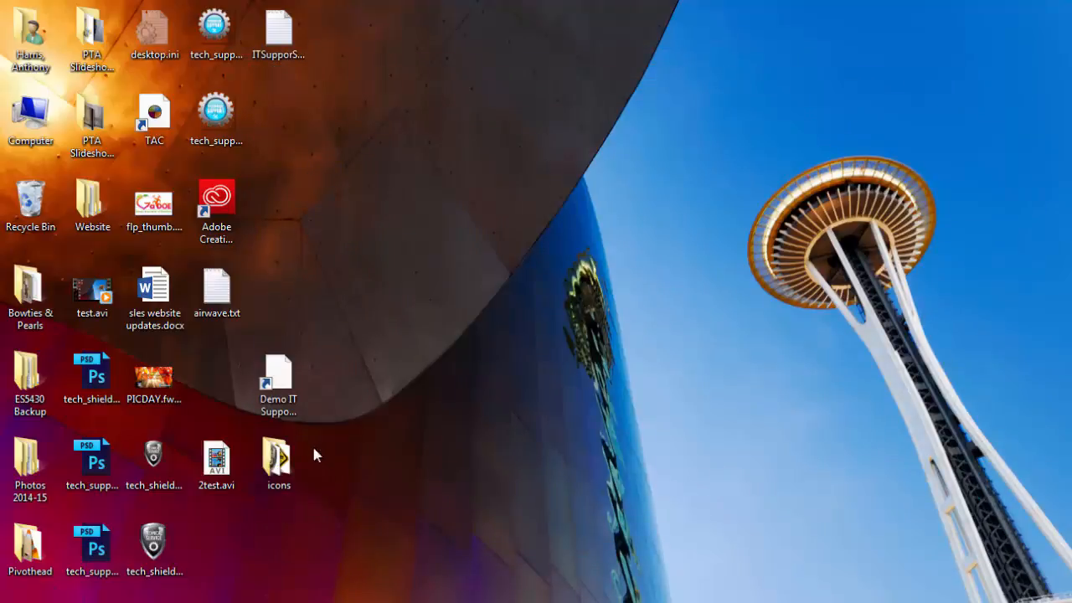
left_click(299, 465)
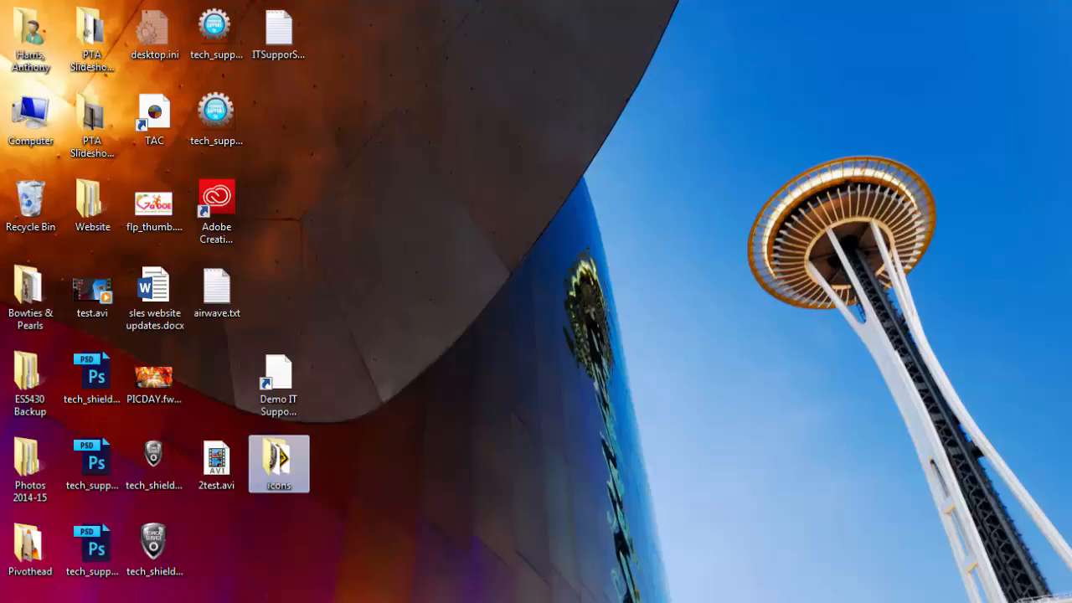
left_click(375, 428)
Open Windows (C:) from Computer and move the desktop icons folder into its root
key("super")
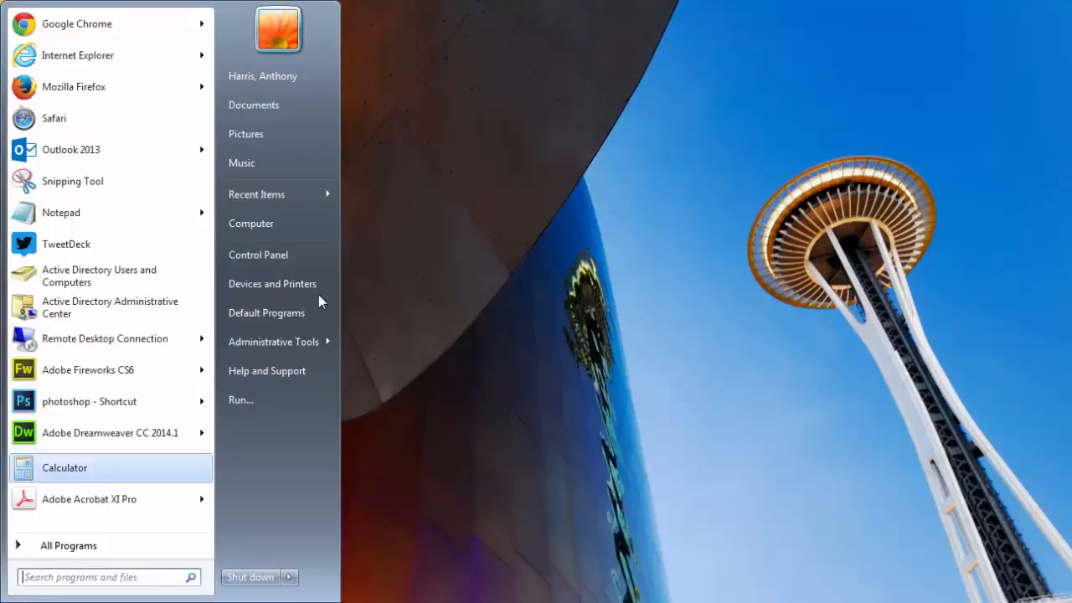
left_click(268, 225)
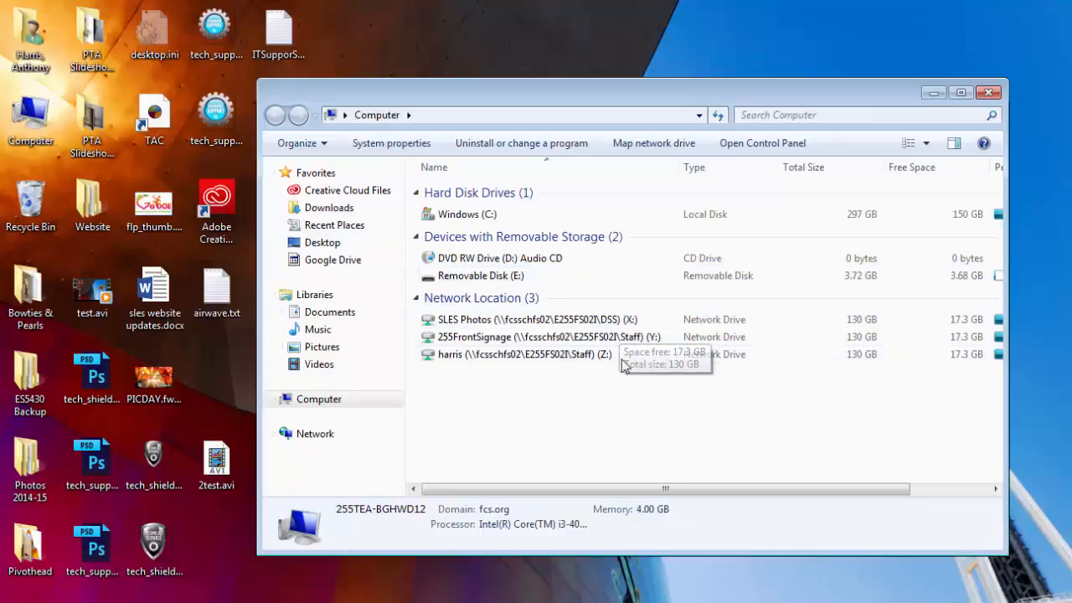
double_click(508, 215)
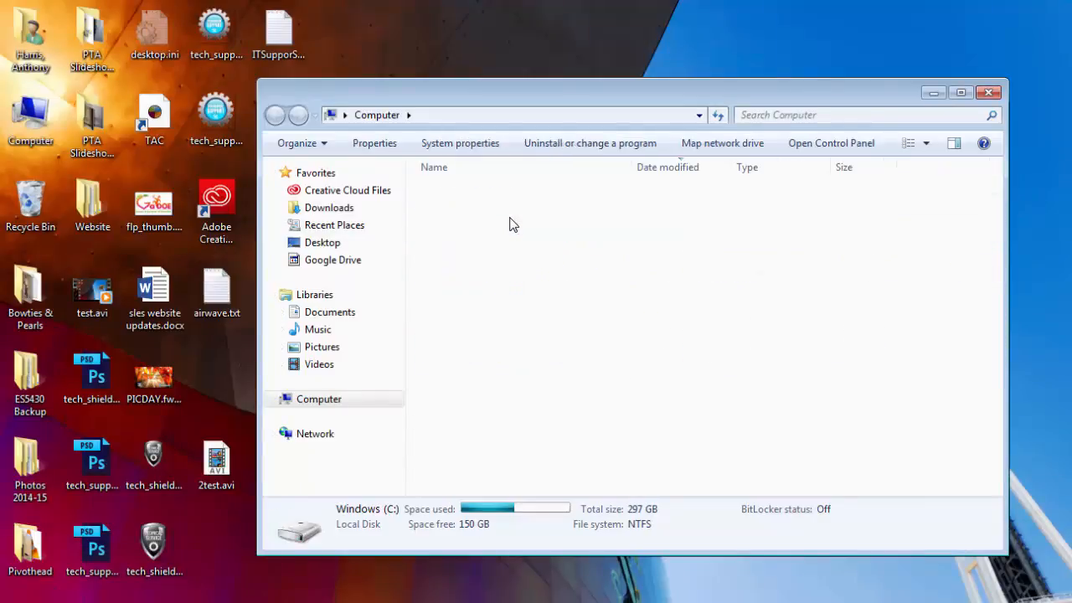
left_click_drag(512, 109, 656, 124)
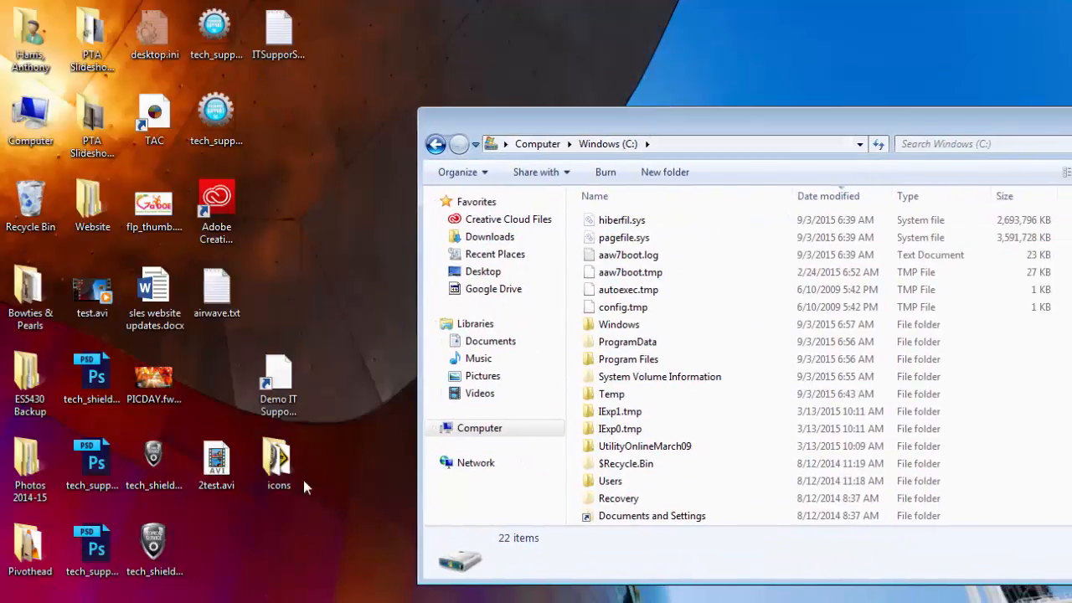
left_click_drag(292, 467, 578, 444)
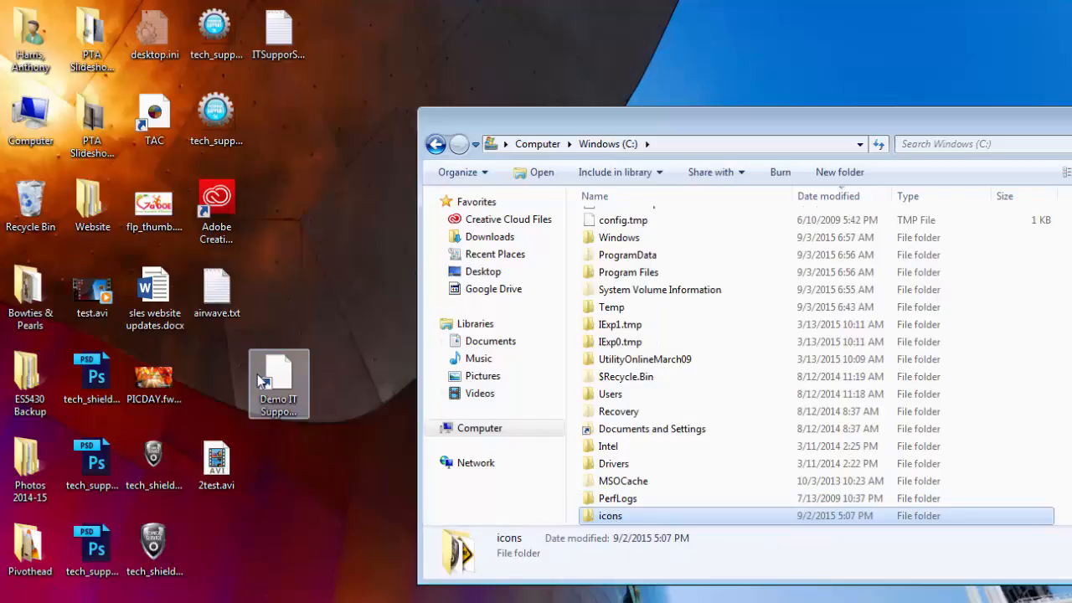
Open the shortcut's Change Icon dialog and browse for icon files in C:\icons
right_click(287, 390)
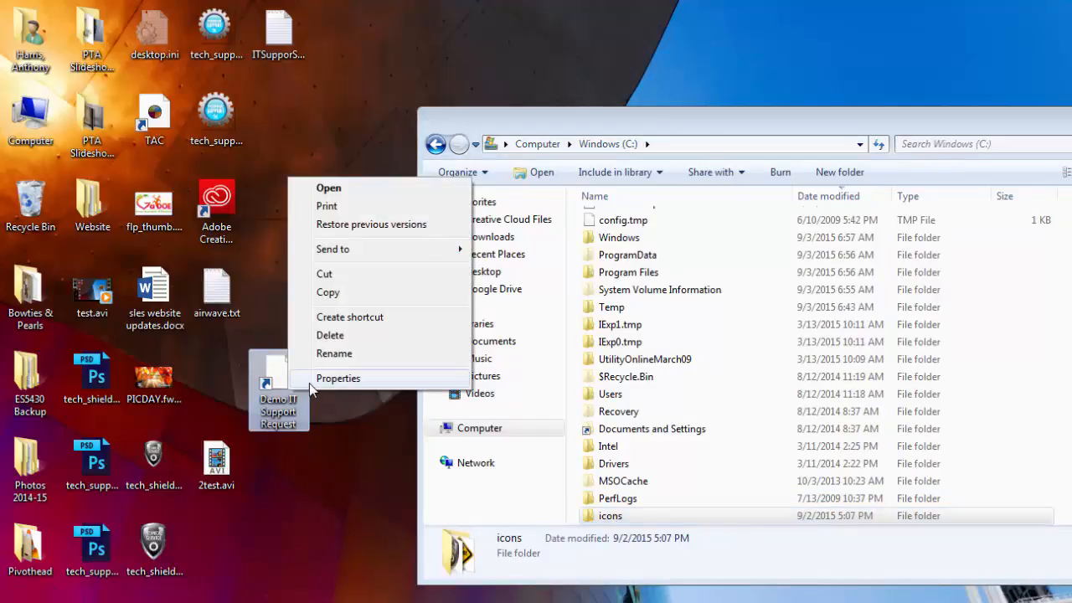
left_click(309, 383)
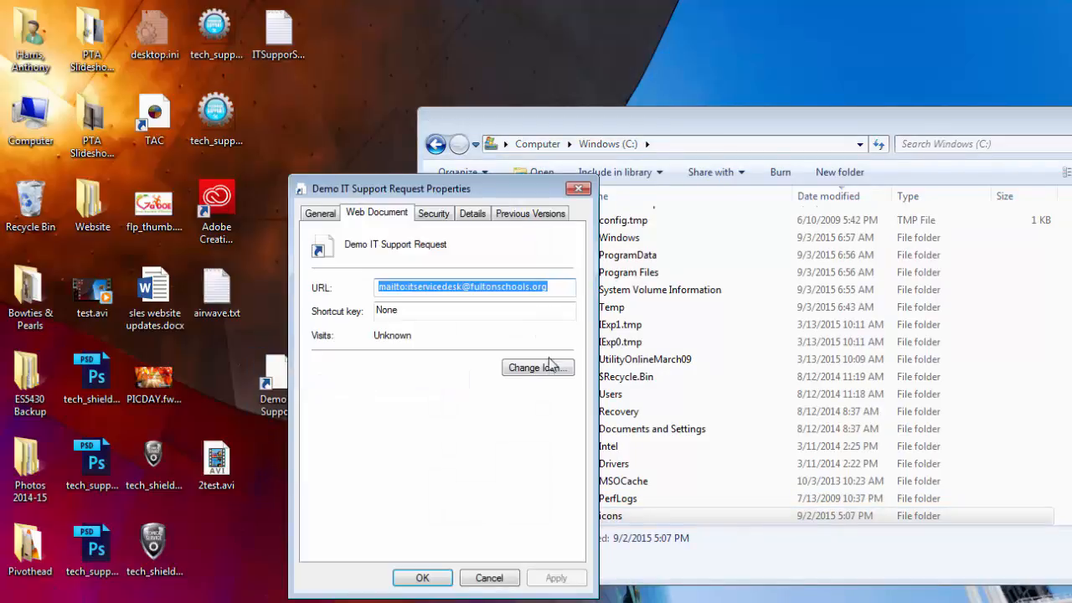
left_click(553, 370)
left_click(546, 309)
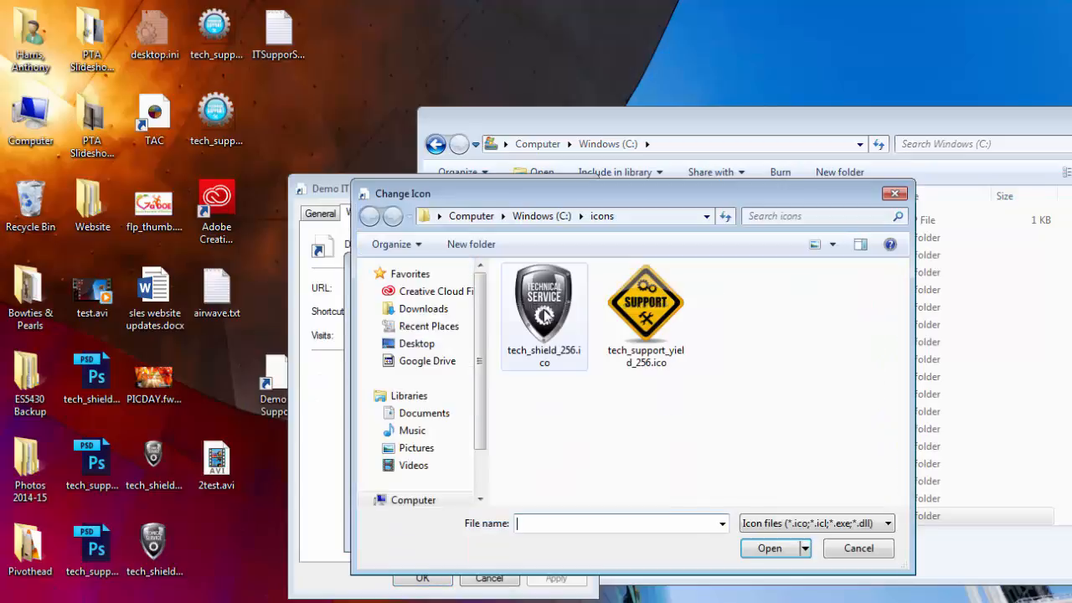
left_click(645, 216)
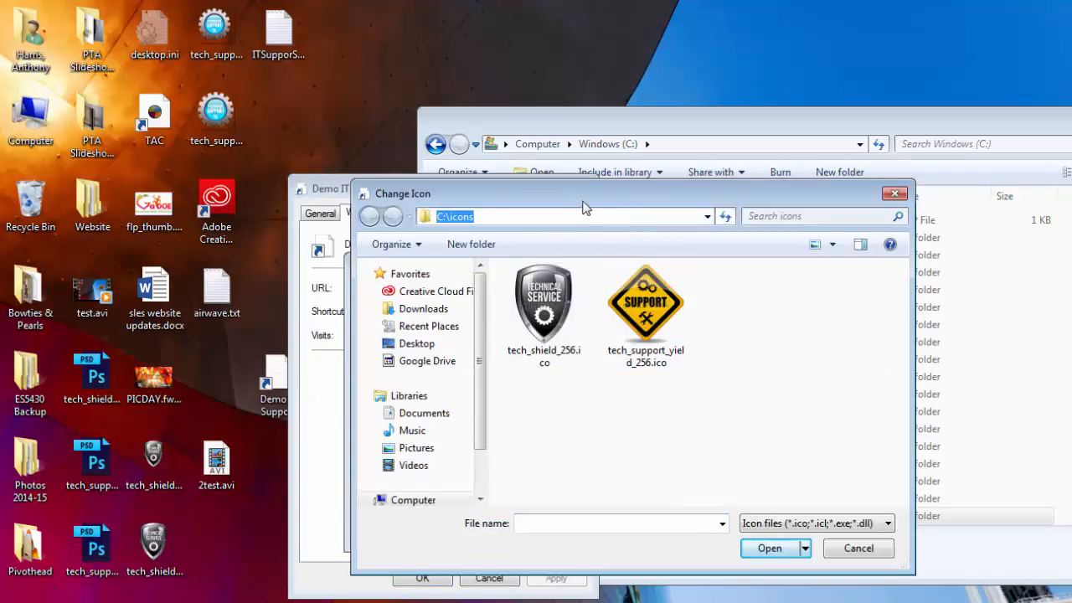
Apply tech_support_yield_256.ico as the shortcut's icon and place it among the desktop icons
left_click(554, 323)
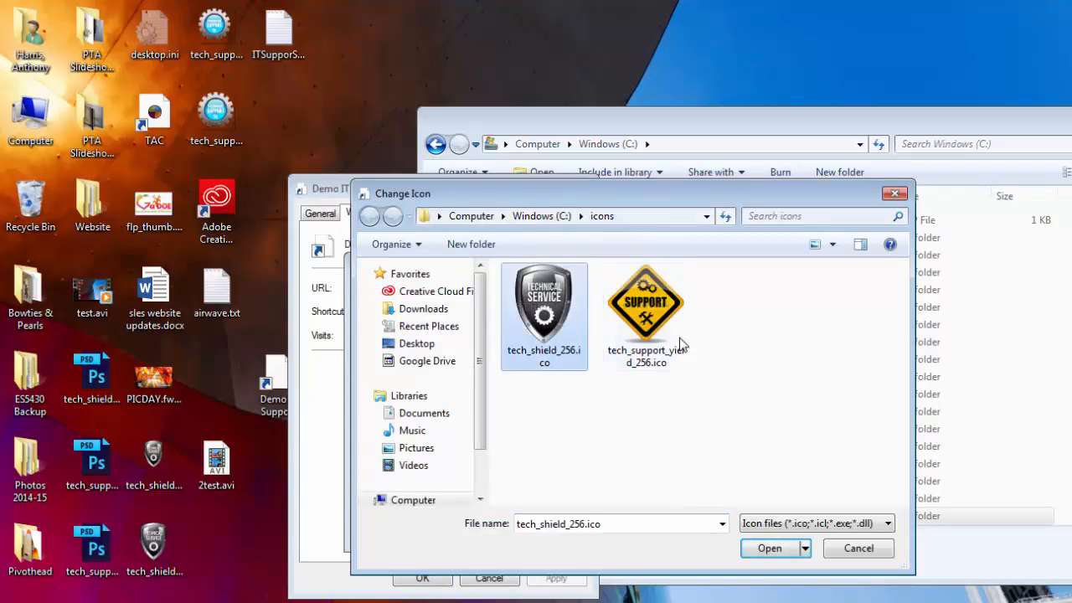
left_click(649, 325)
left_click(566, 320)
left_click(650, 332)
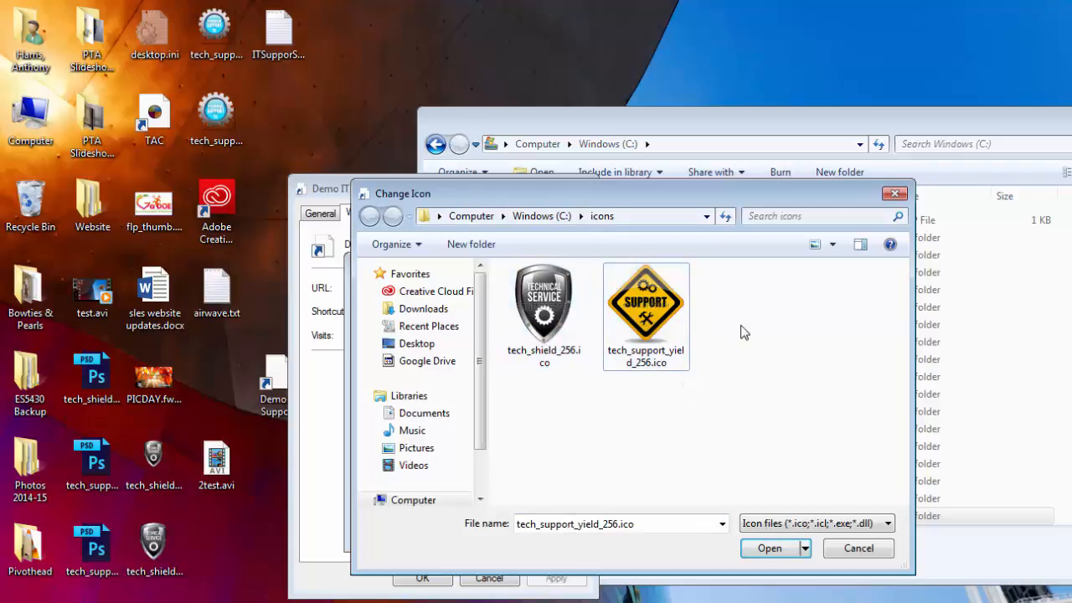
left_click(684, 311)
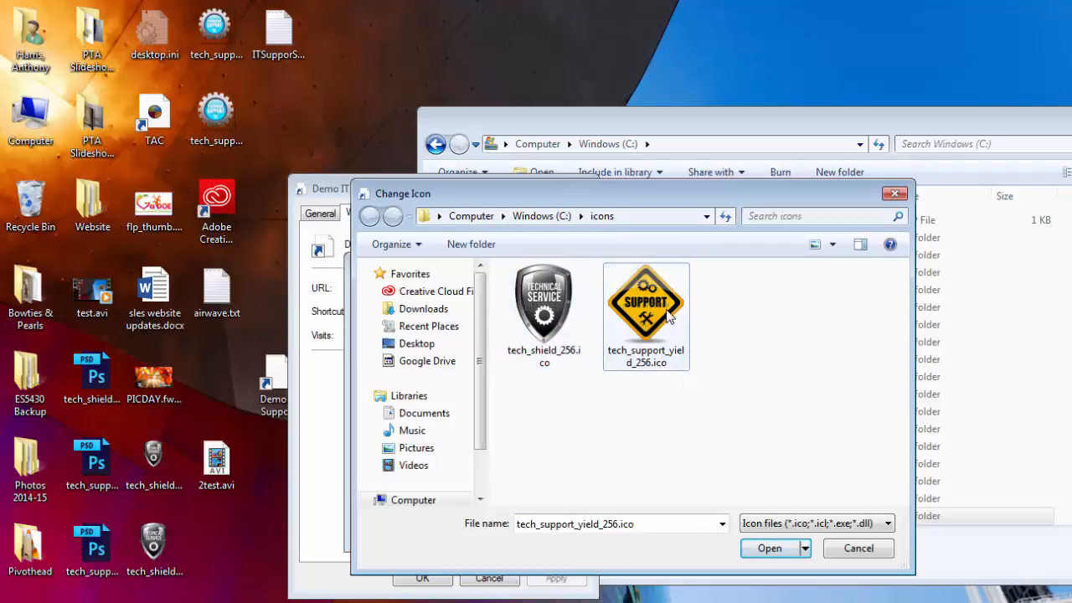
left_click(773, 549)
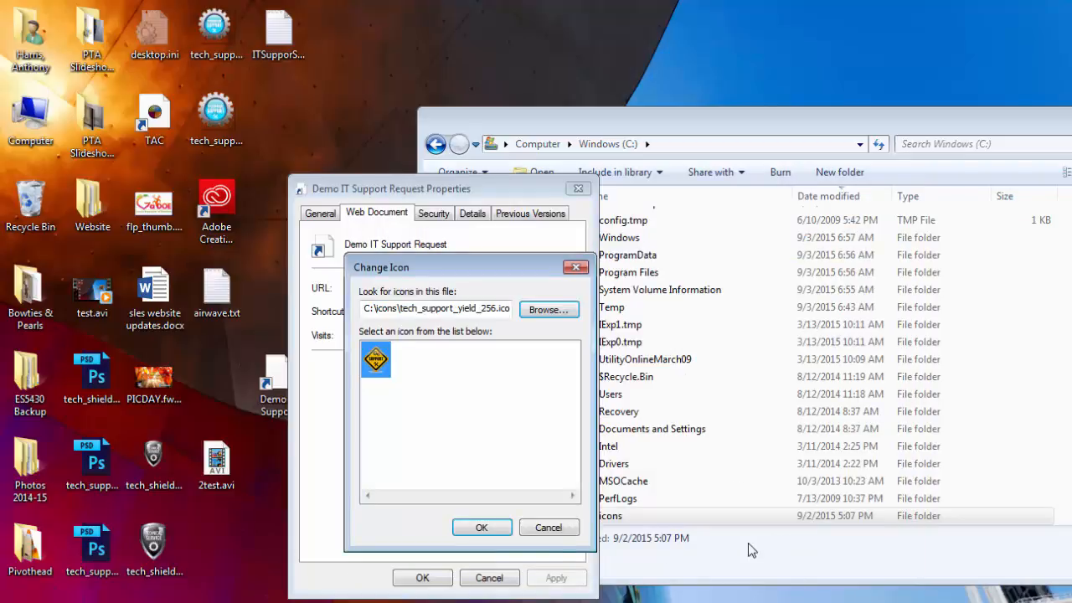
left_click(499, 529)
left_click(439, 578)
left_click(271, 378)
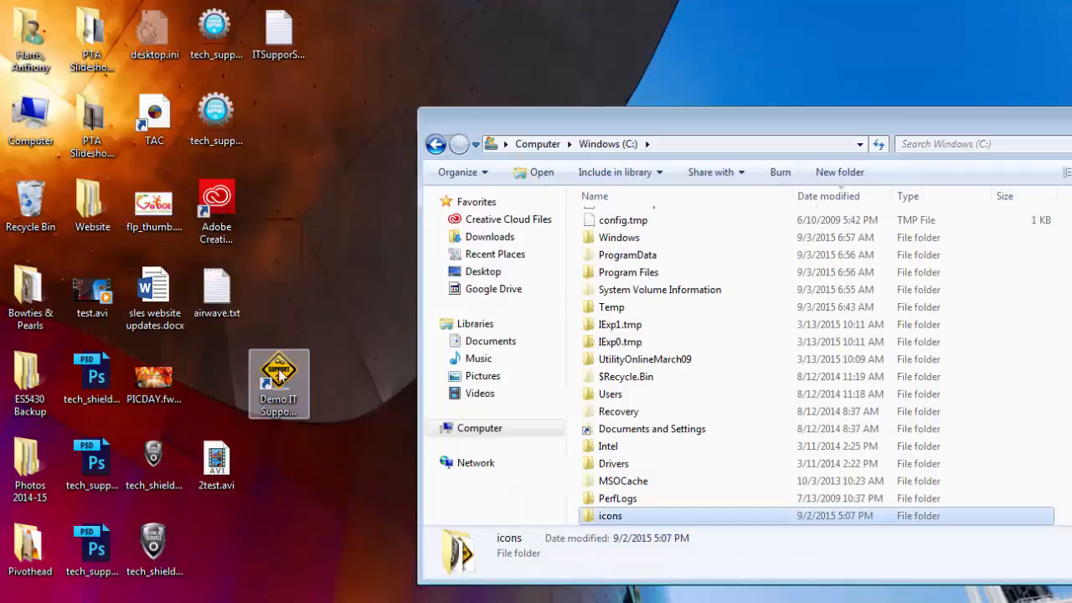
left_click_drag(270, 378, 209, 386)
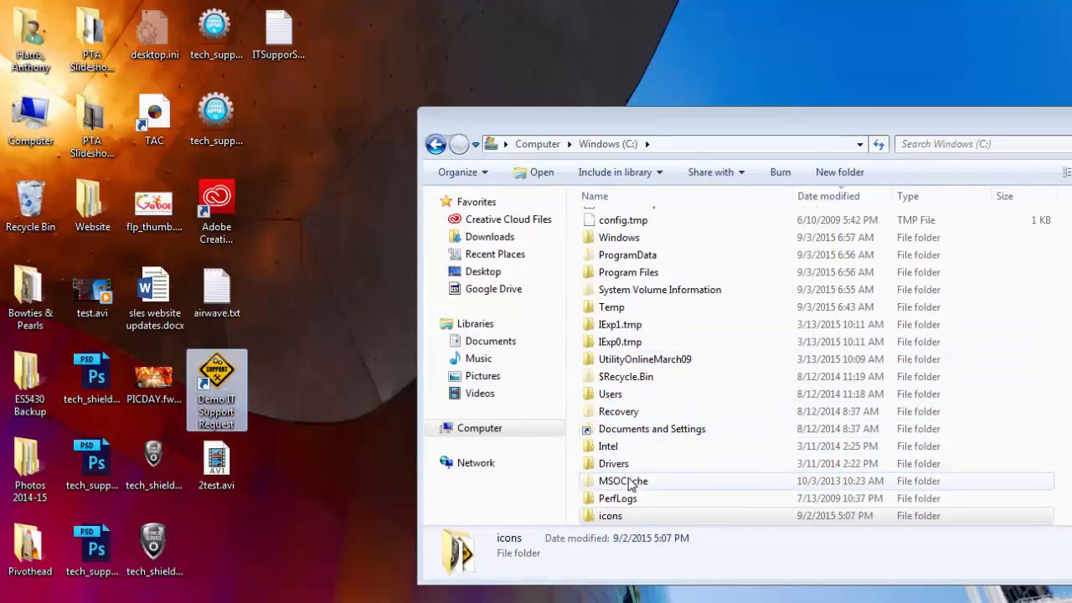
left_click_drag(1016, 125, 934, 125)
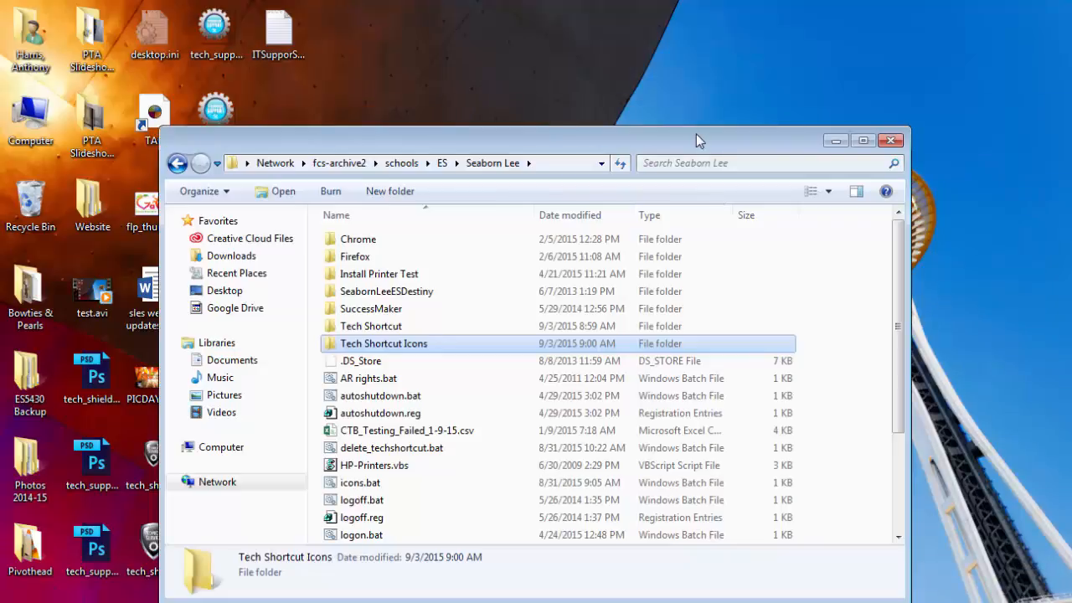
left_click_drag(695, 134, 789, 62)
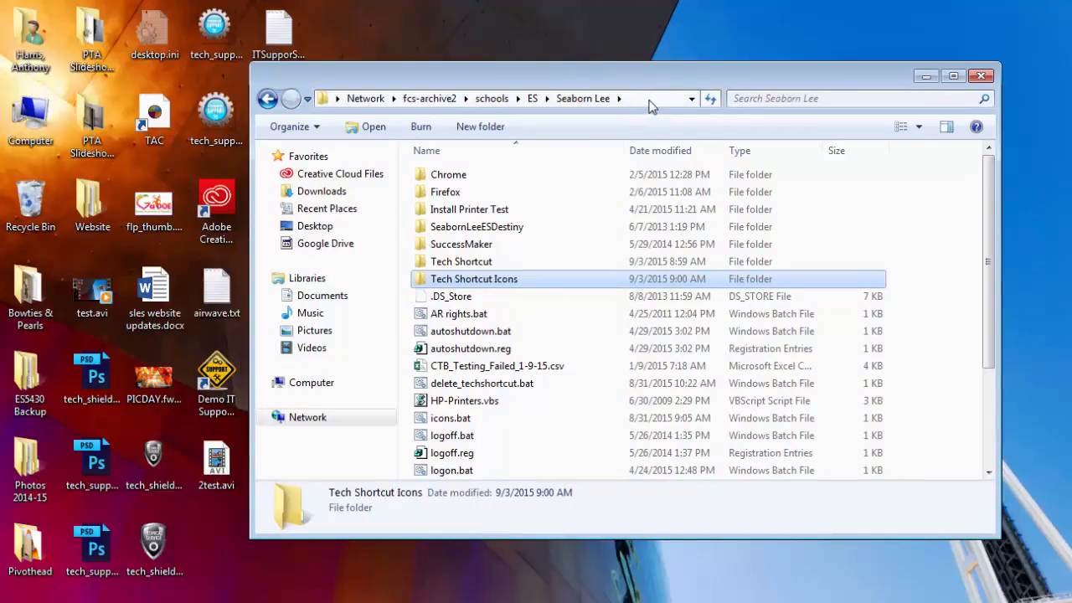
left_click(649, 99)
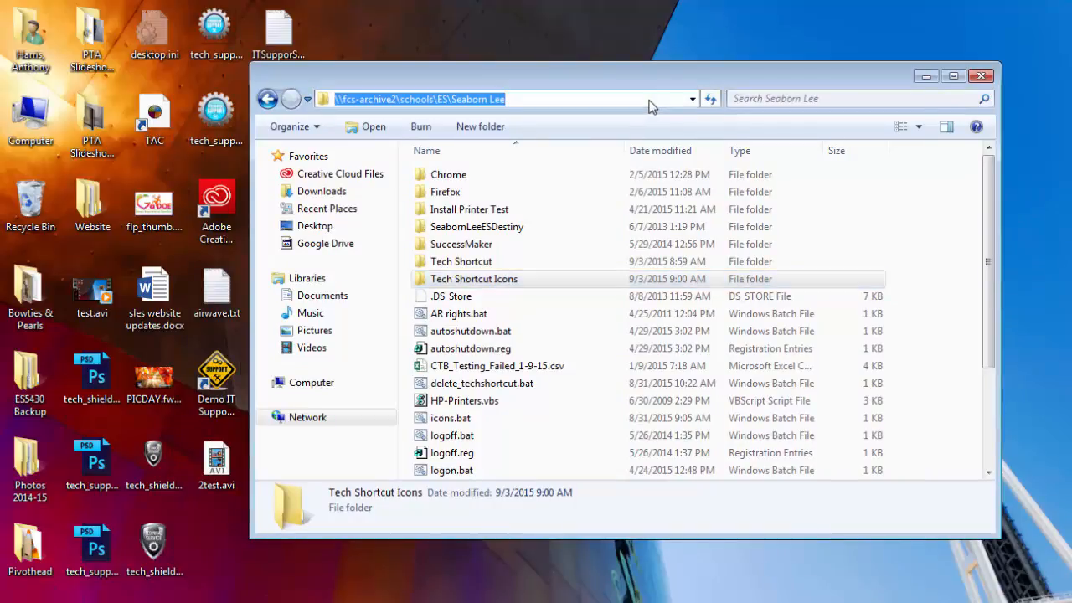
left_click(498, 266)
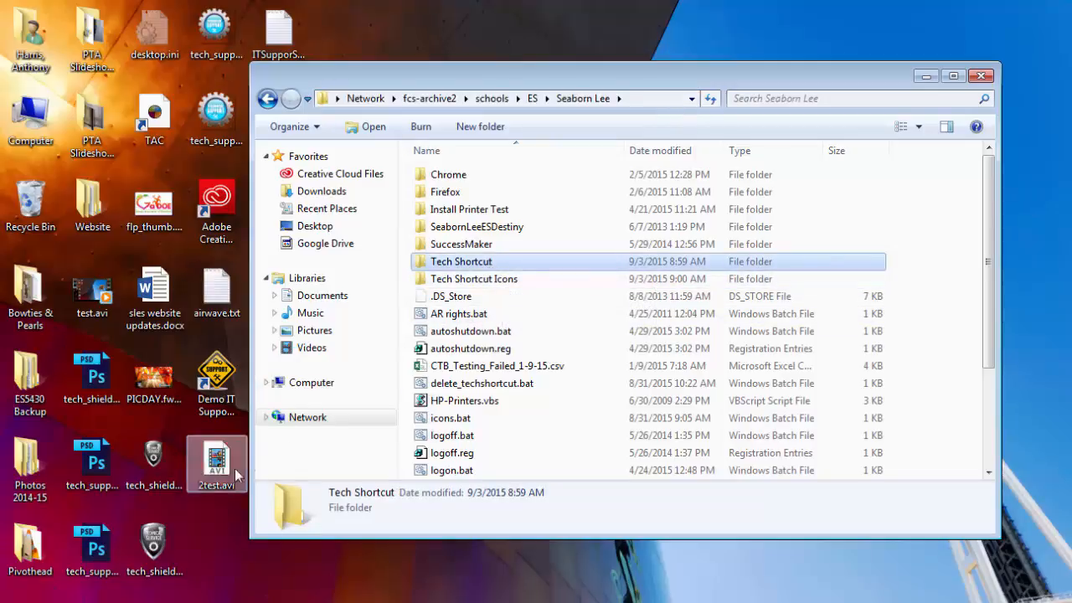
Open Tech Shortcut Icons and drag the icons folder from Windows (C:) into it
left_click_drag(336, 73, 471, 79)
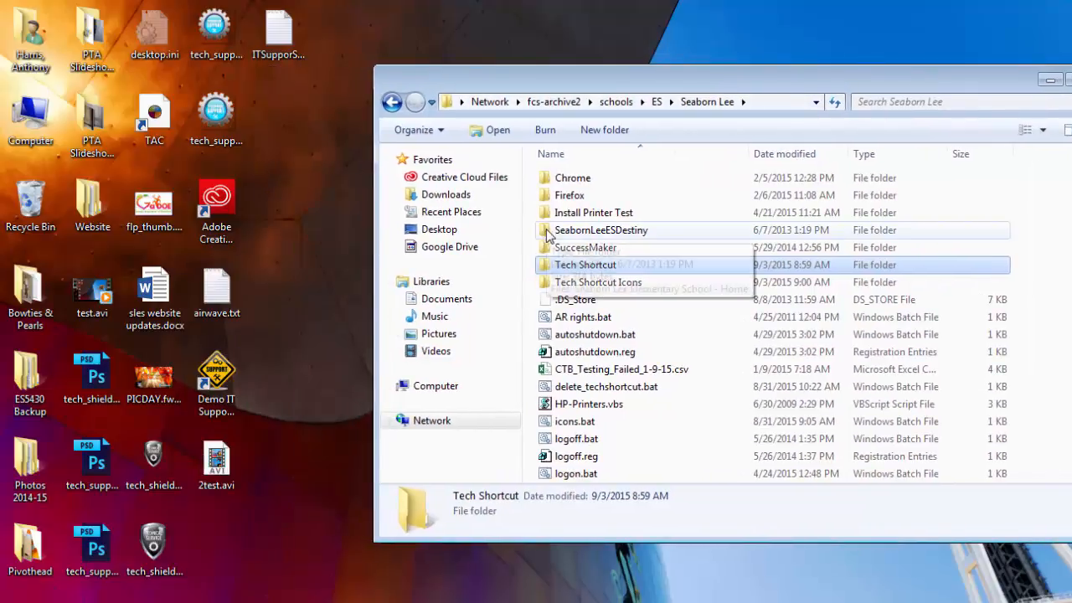
double_click(610, 285)
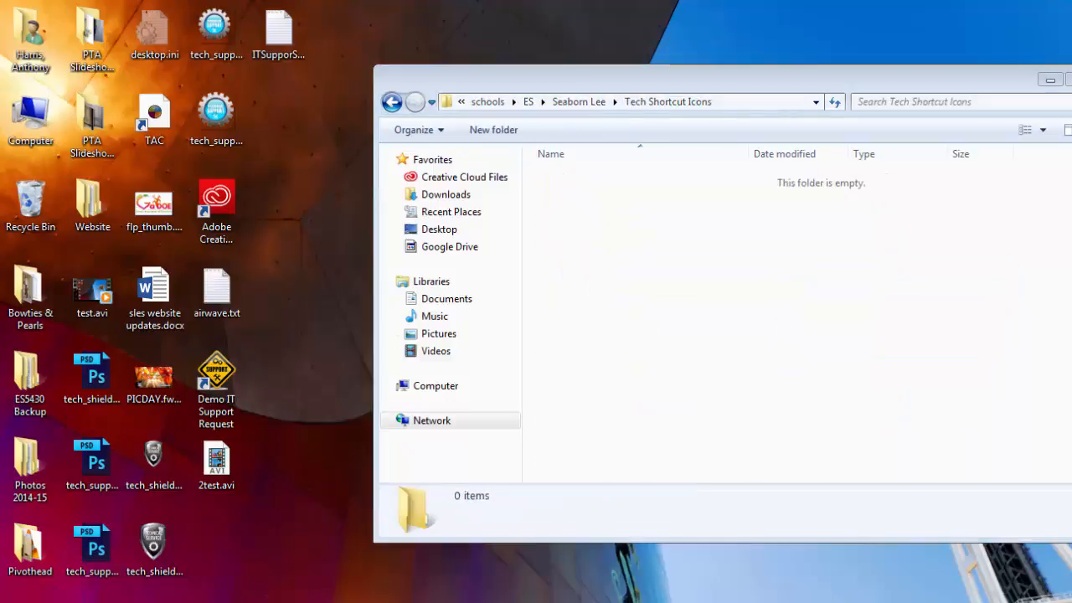
mouse_move(278, 602)
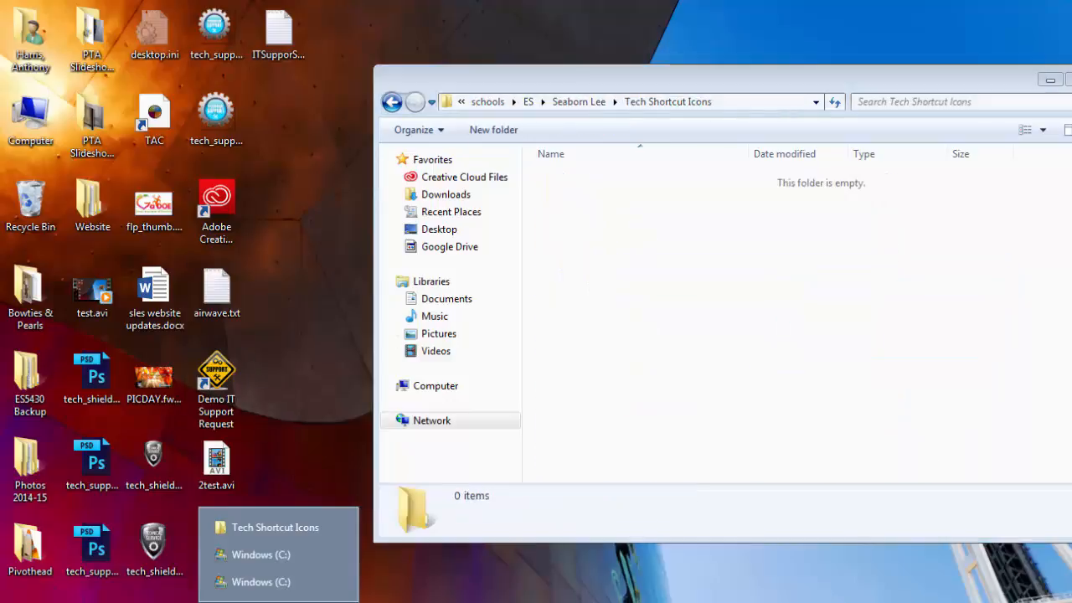
left_click(338, 556)
left_click(280, 601)
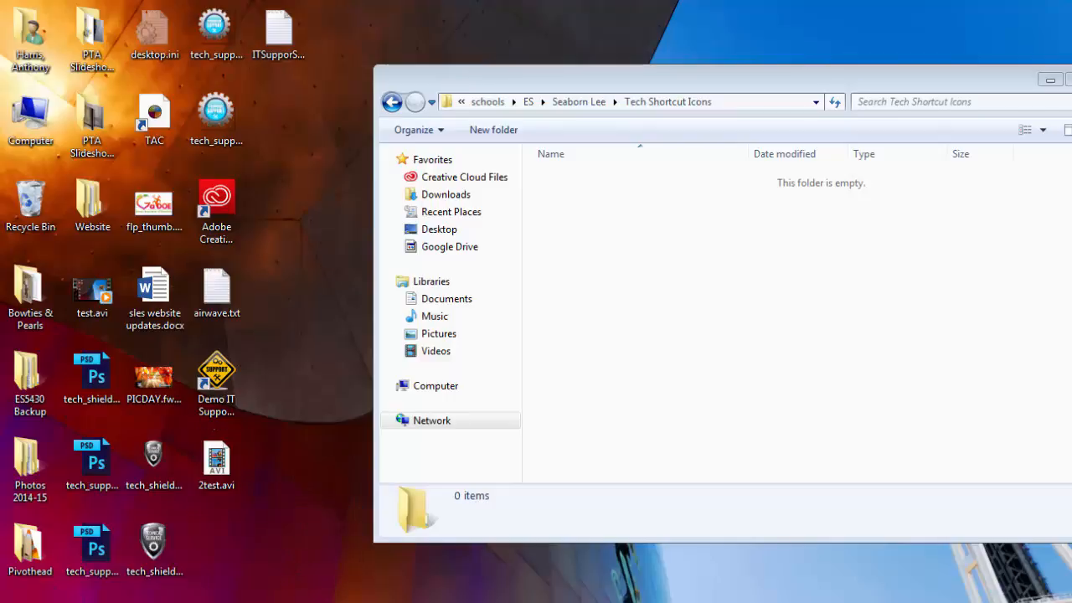
left_click(292, 581)
left_click_drag(650, 124, 949, 113)
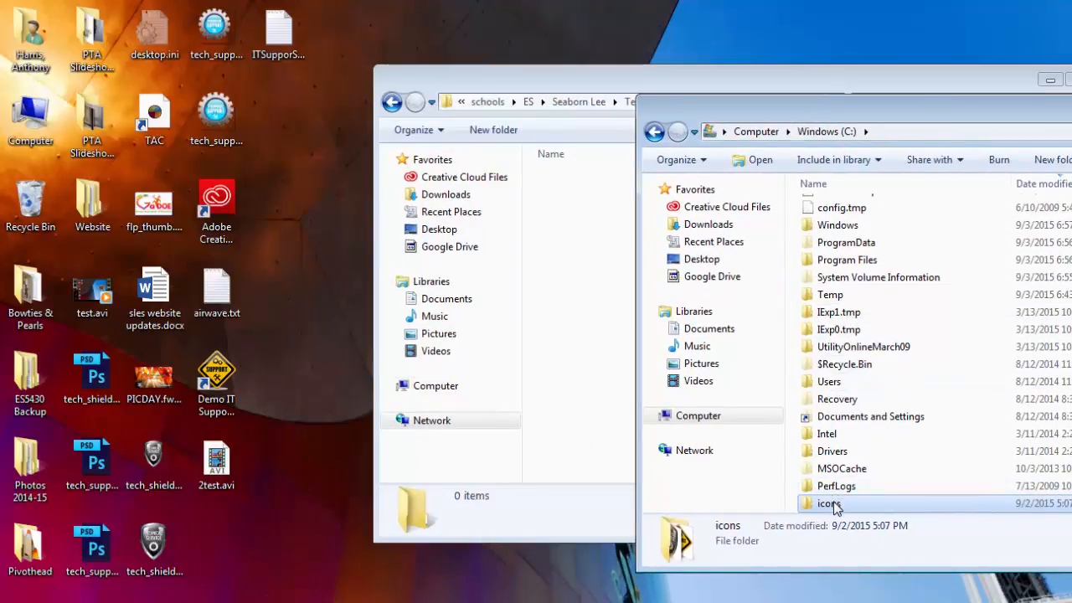
left_click_drag(839, 503, 558, 328)
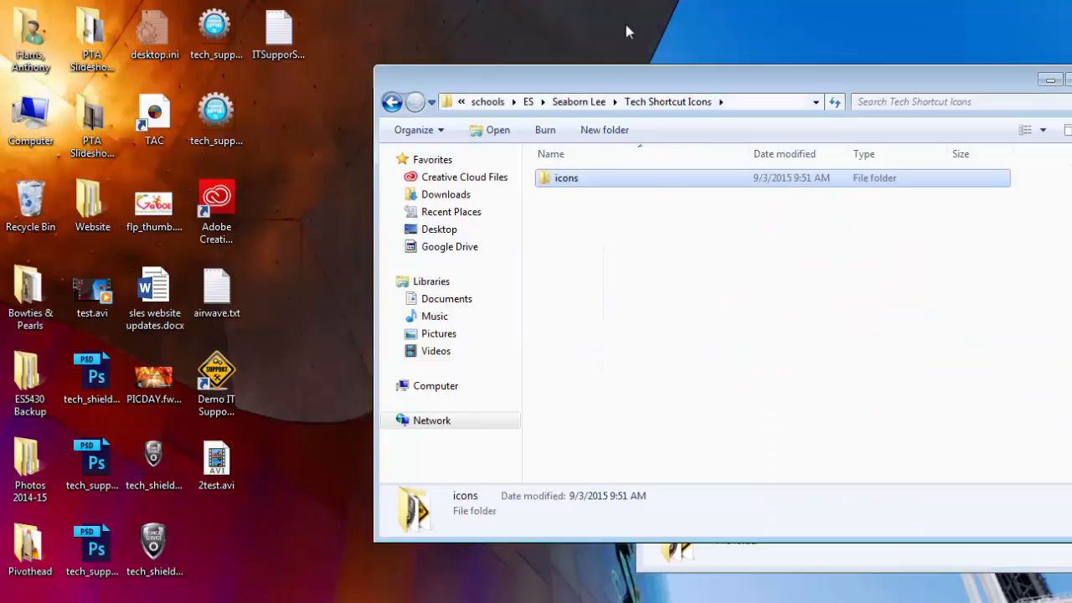
left_click(592, 101)
Copy the Demo IT Support Request shortcut into Tech Shortcut, then return and select icons.bat
left_click(596, 266)
double_click(596, 267)
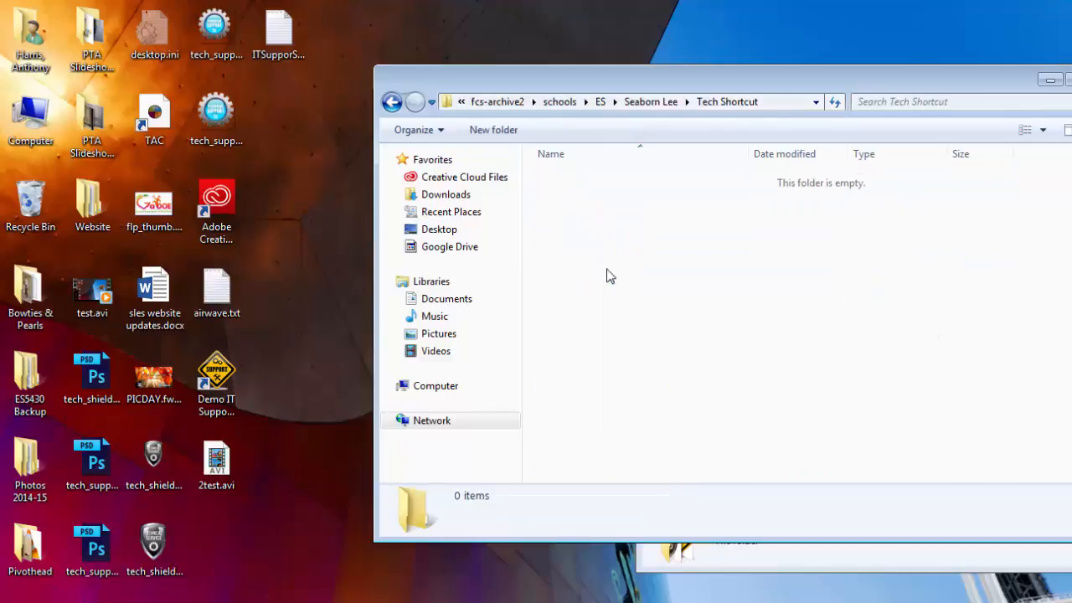
left_click_drag(216, 375, 703, 315)
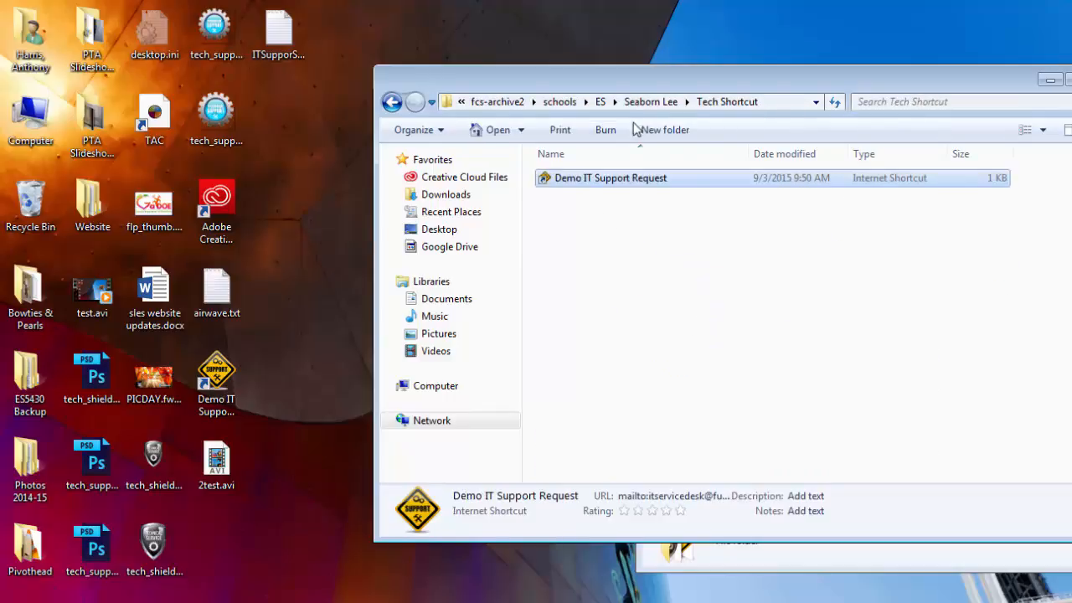
left_click(652, 102)
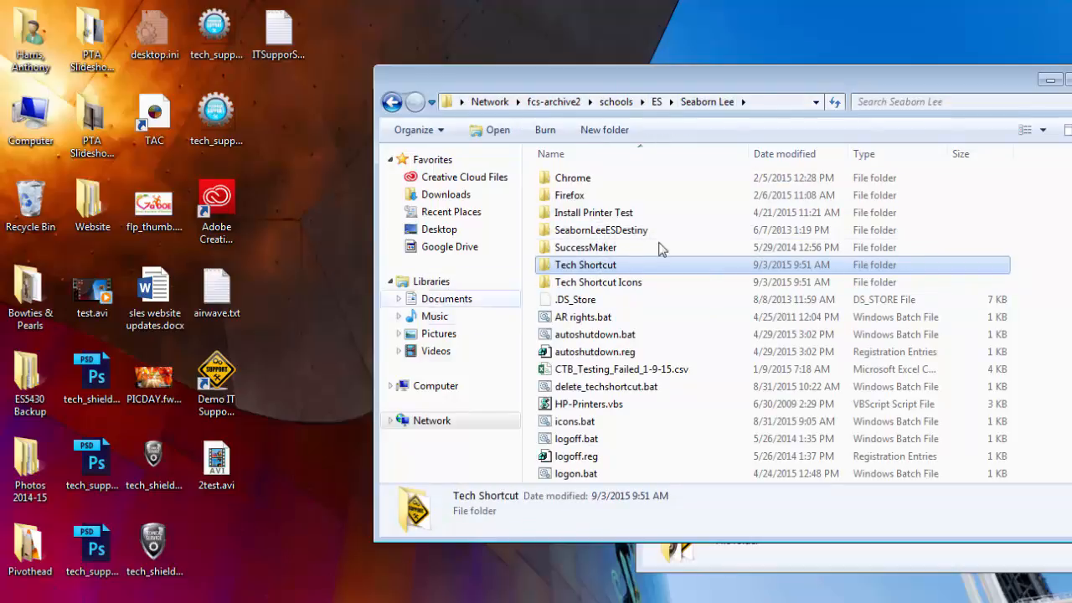
left_click(782, 102)
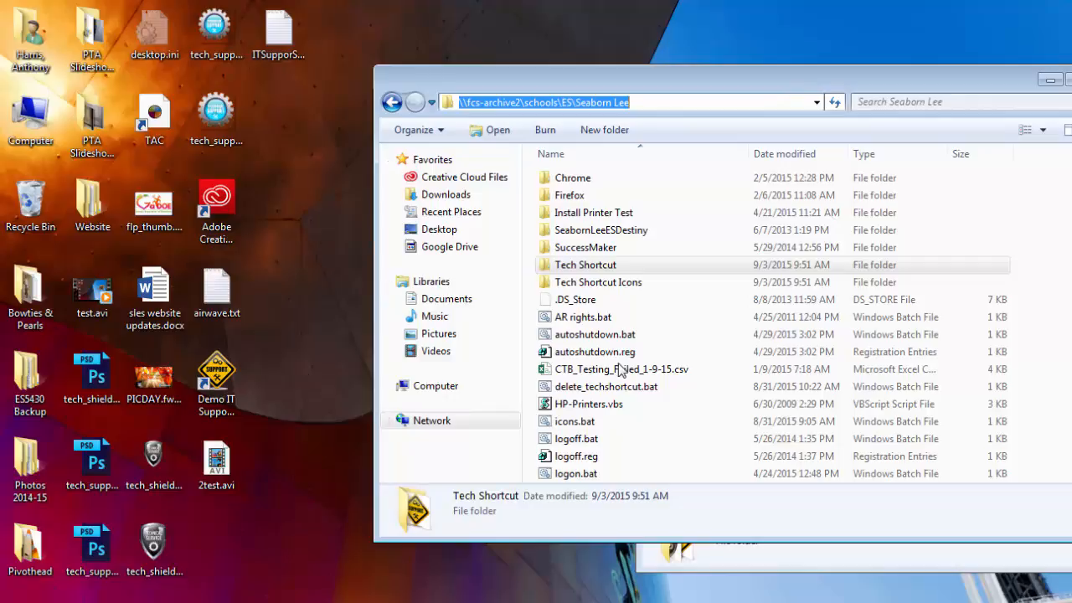
left_click(612, 426)
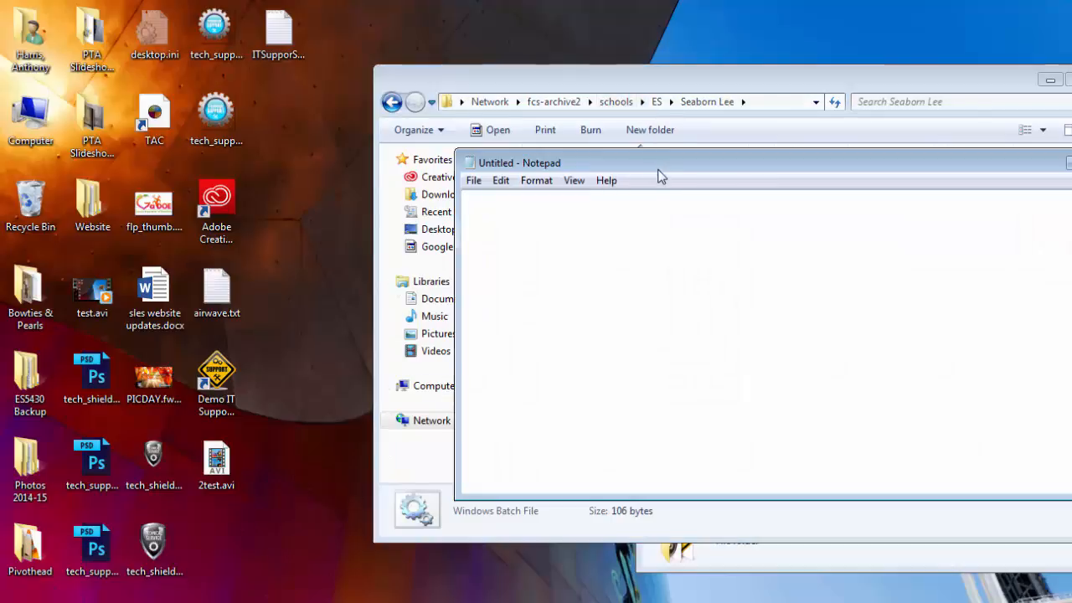
Open techshortcut.bat in Notepad and close the extra Windows (C:) window
left_click_drag(659, 168, 859, 172)
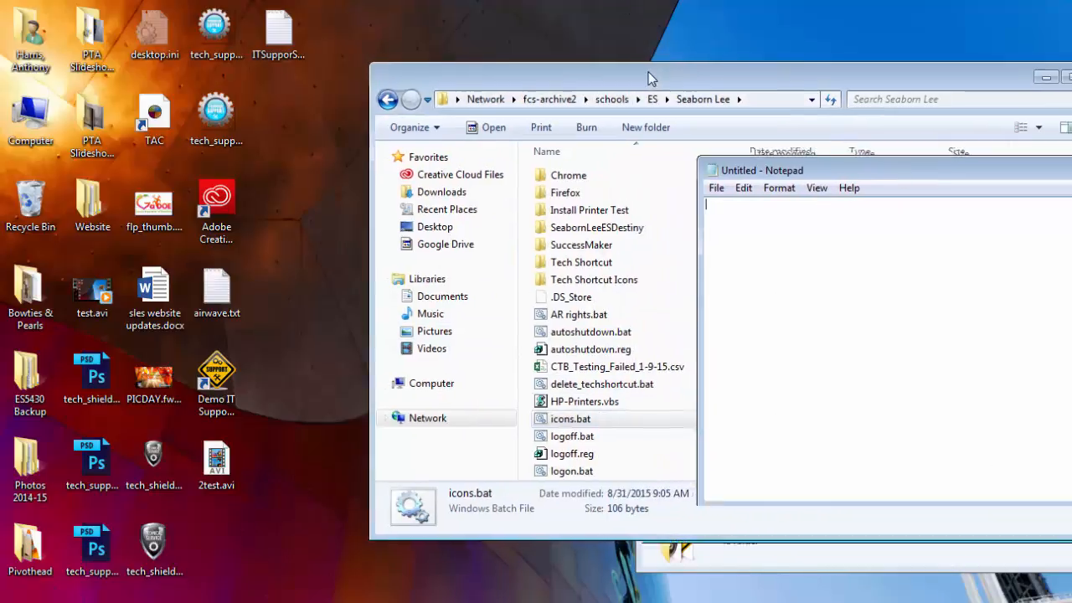
left_click_drag(653, 72, 549, 60)
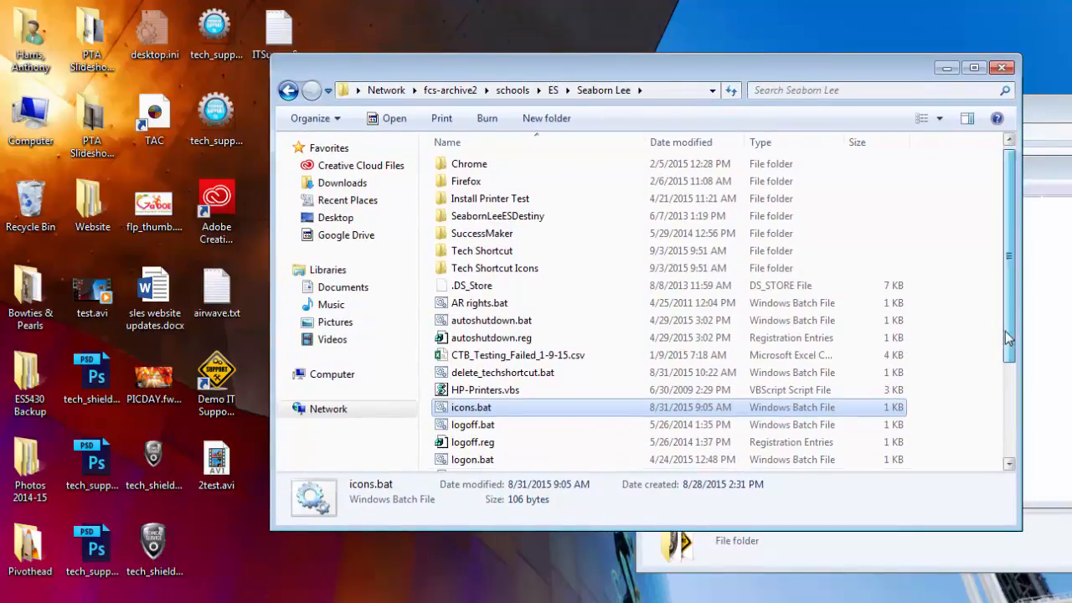
scroll(1004, 327, "down", 3)
left_click(1058, 423)
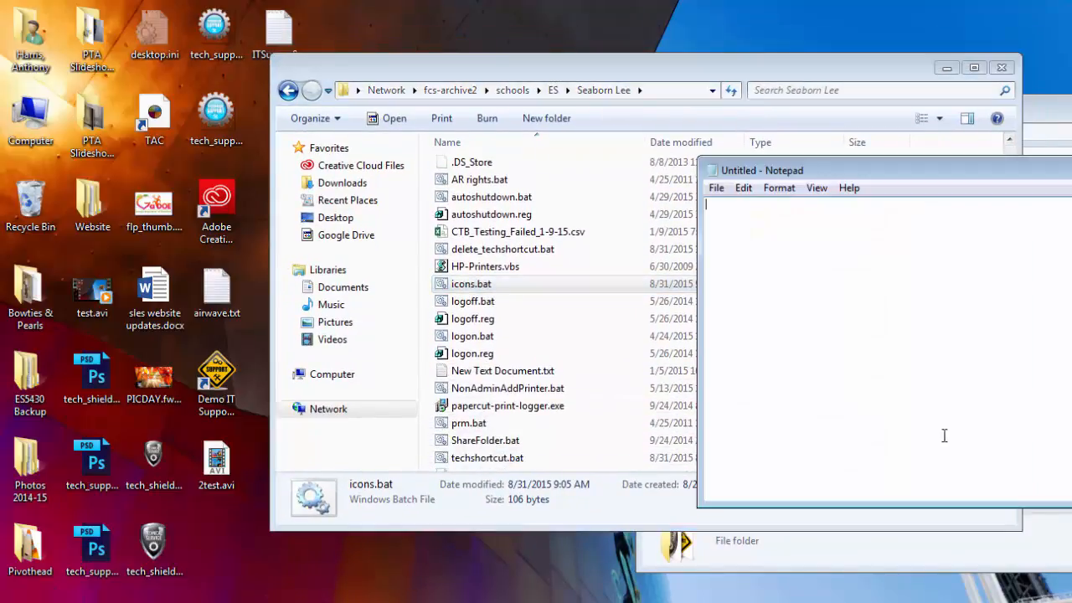
left_click(517, 459)
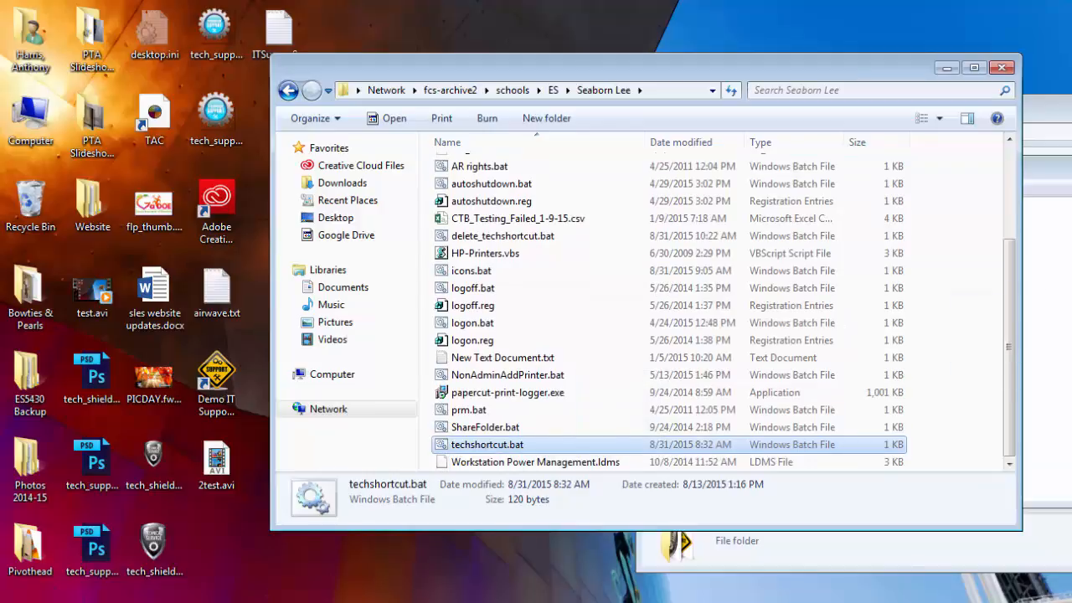
left_click_drag(1060, 112, 816, 76)
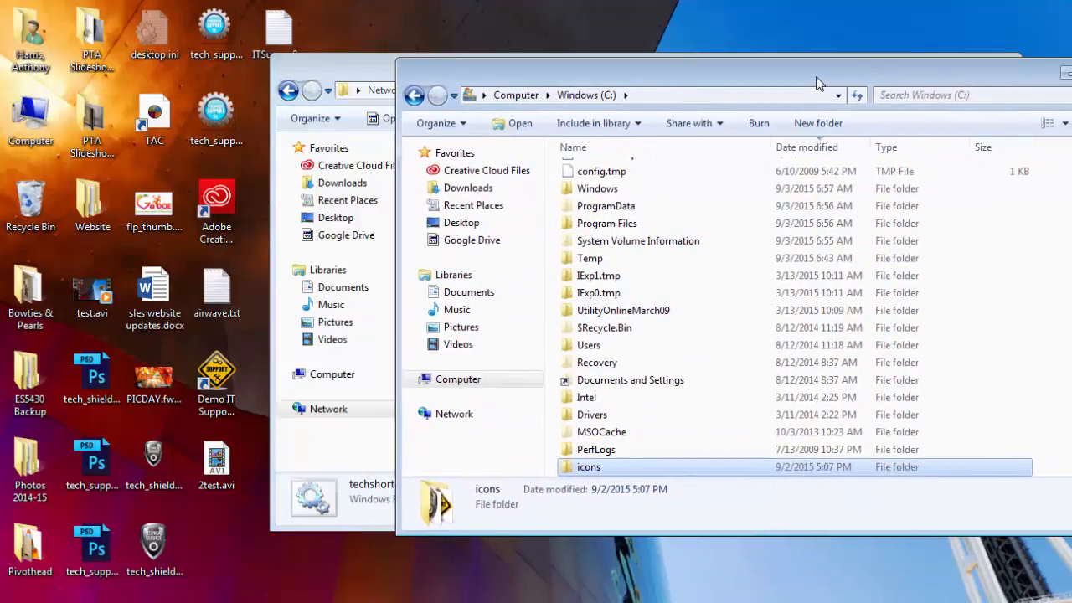
left_click(1065, 74)
left_click_drag(1055, 170, 714, 88)
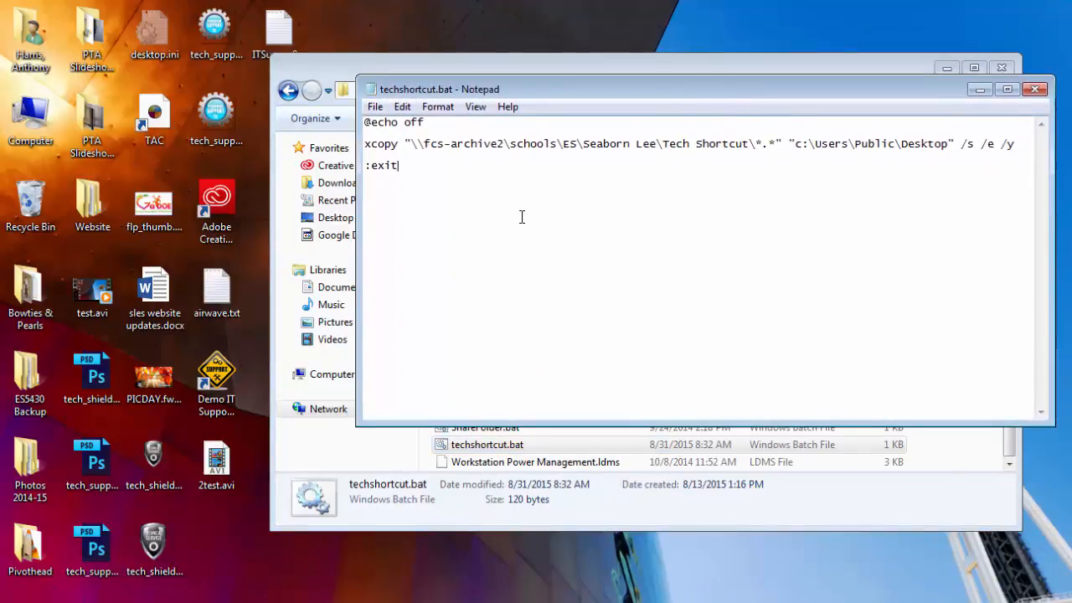
Highlight the xcopy command and its network Tech Shortcut source path in techshortcut.bat
double_click(371, 144)
left_click_drag(410, 144, 948, 145)
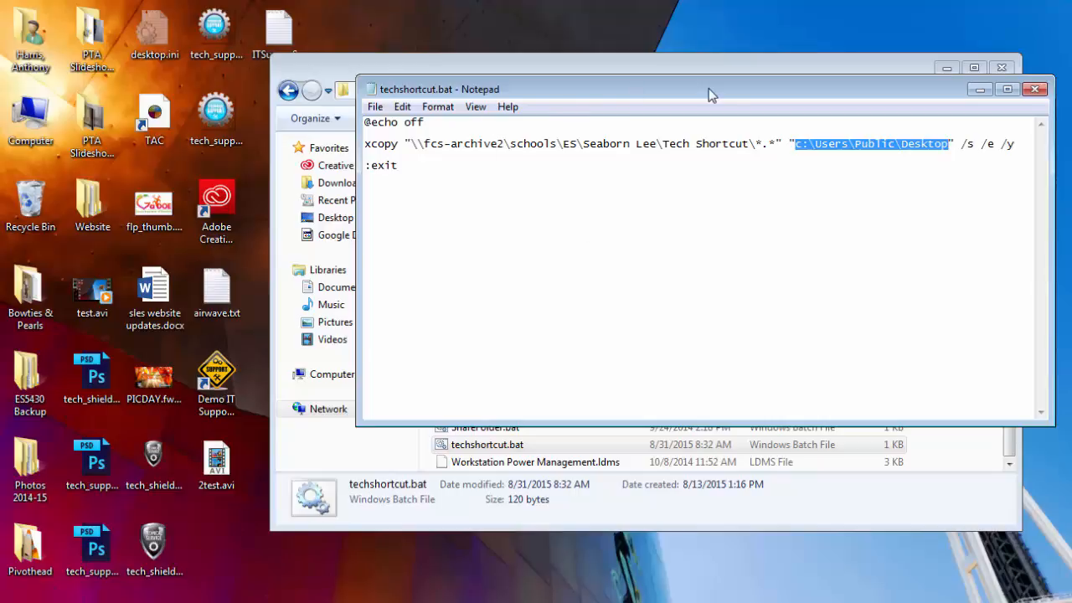
left_click_drag(513, 85, 668, 121)
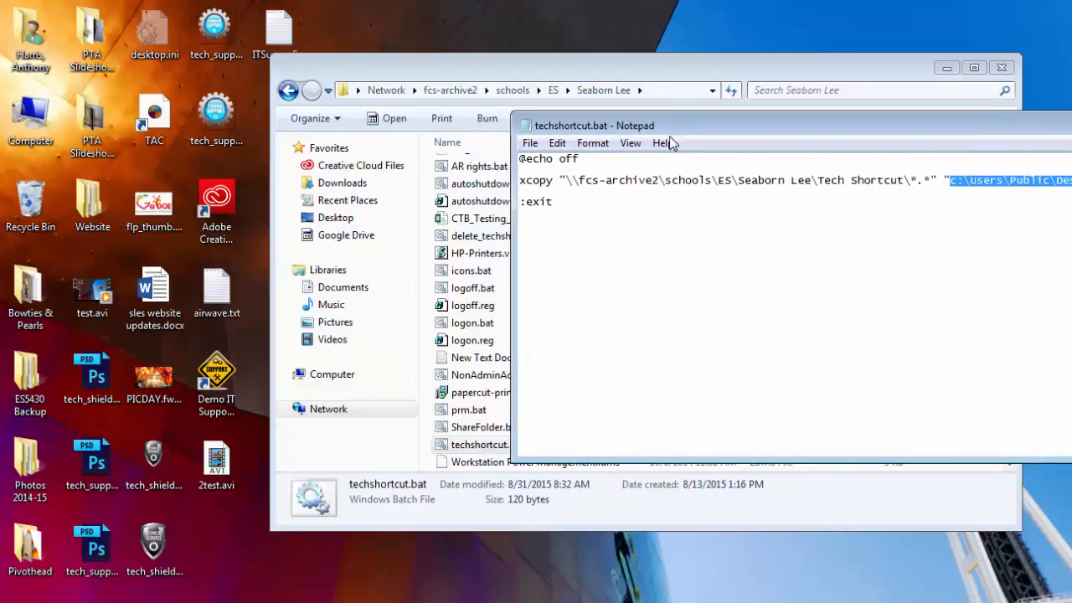
left_click(480, 307)
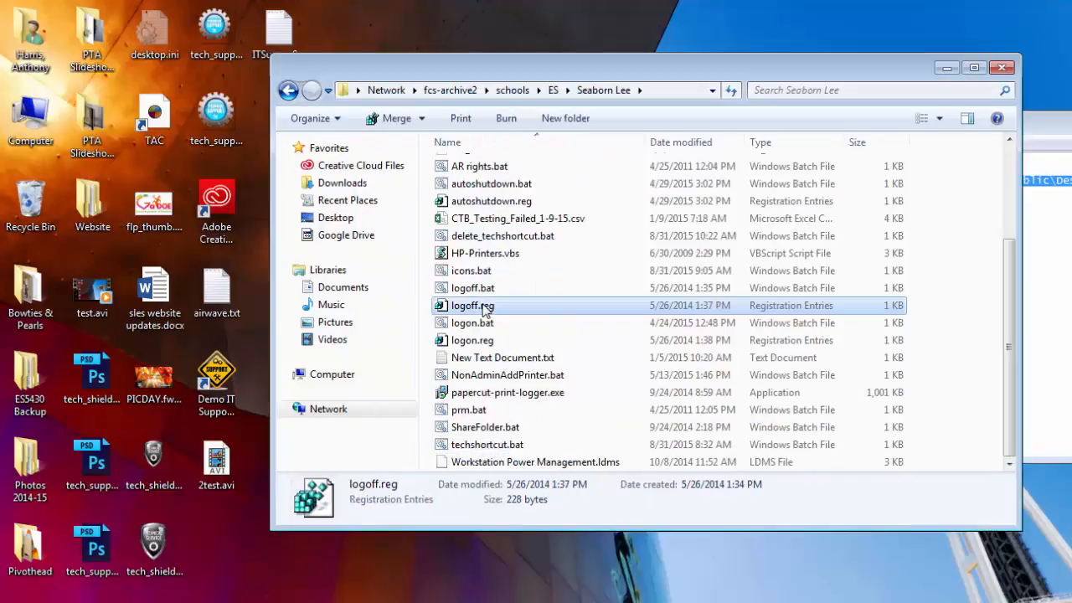
Open icons.bat in Notepad
left_click(493, 272)
left_click(1043, 244)
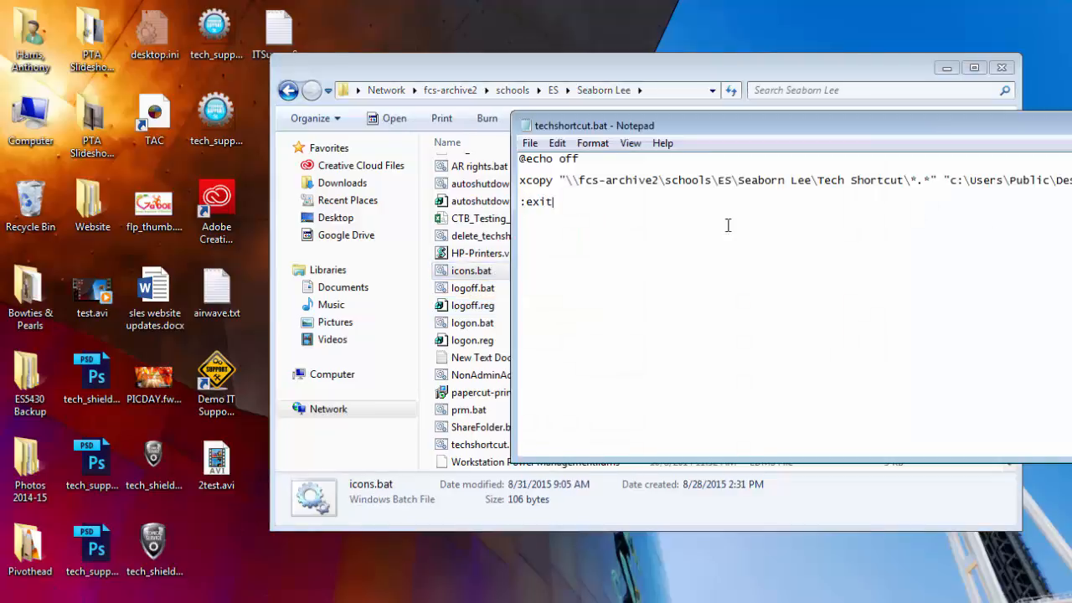
left_click_drag(468, 272, 626, 269)
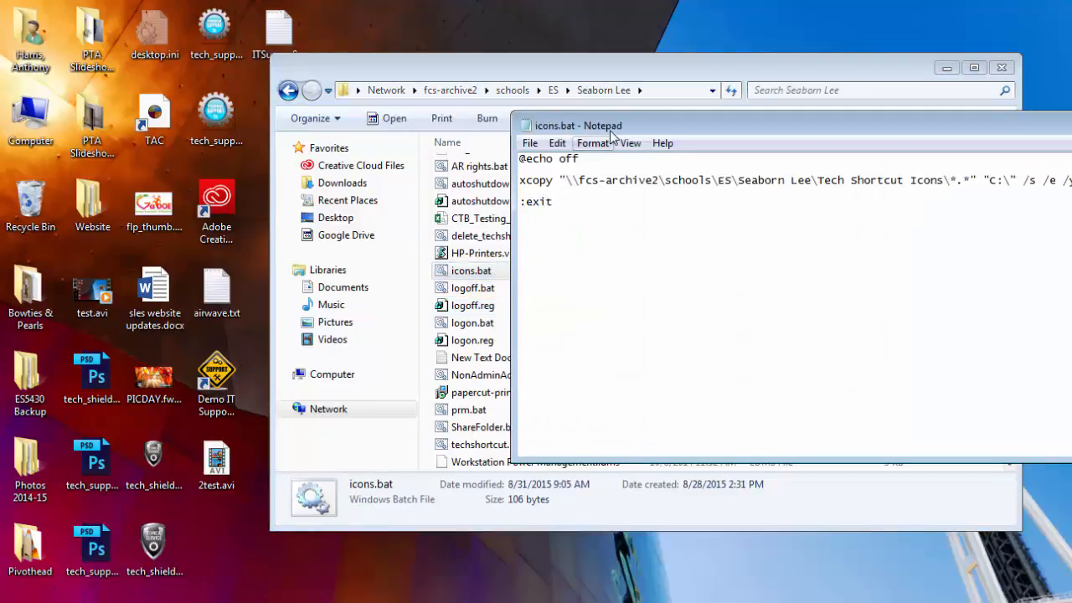
left_click_drag(586, 126, 494, 133)
left_click_drag(430, 189, 524, 188)
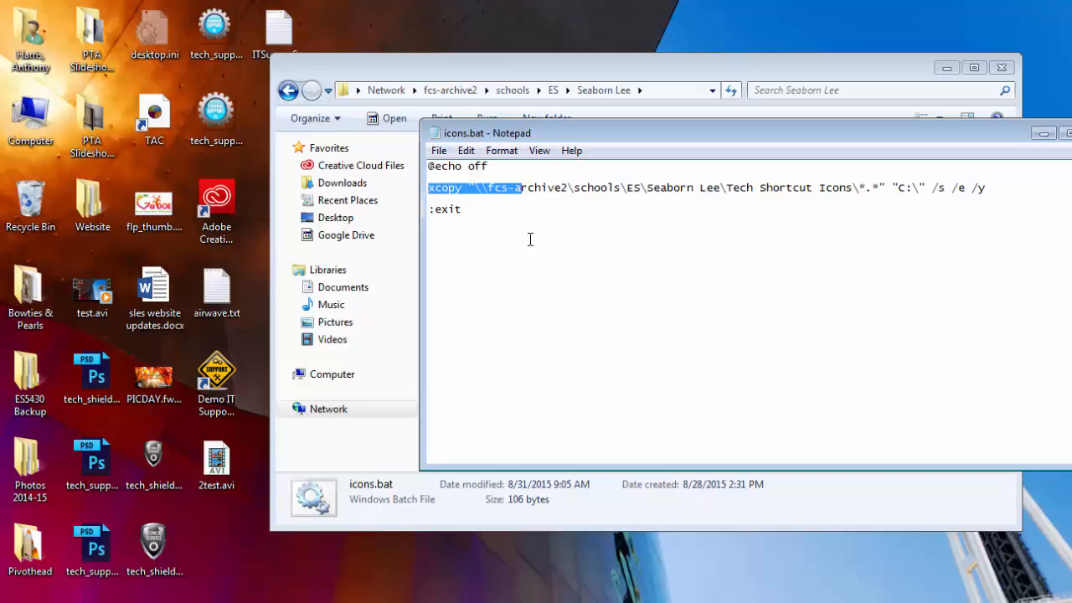
left_click(530, 240)
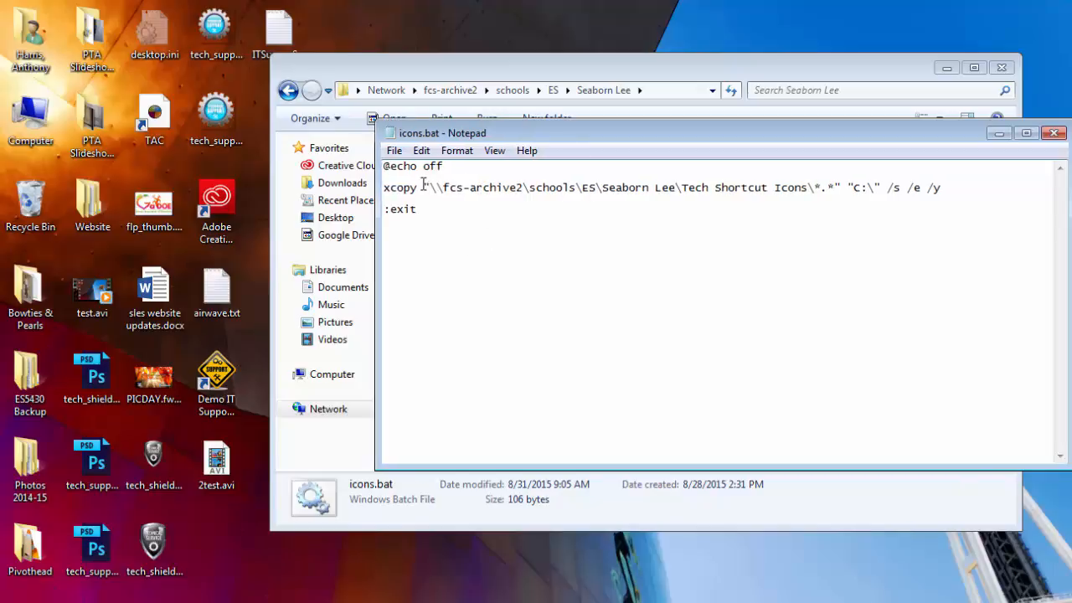
left_click_drag(436, 187, 383, 188)
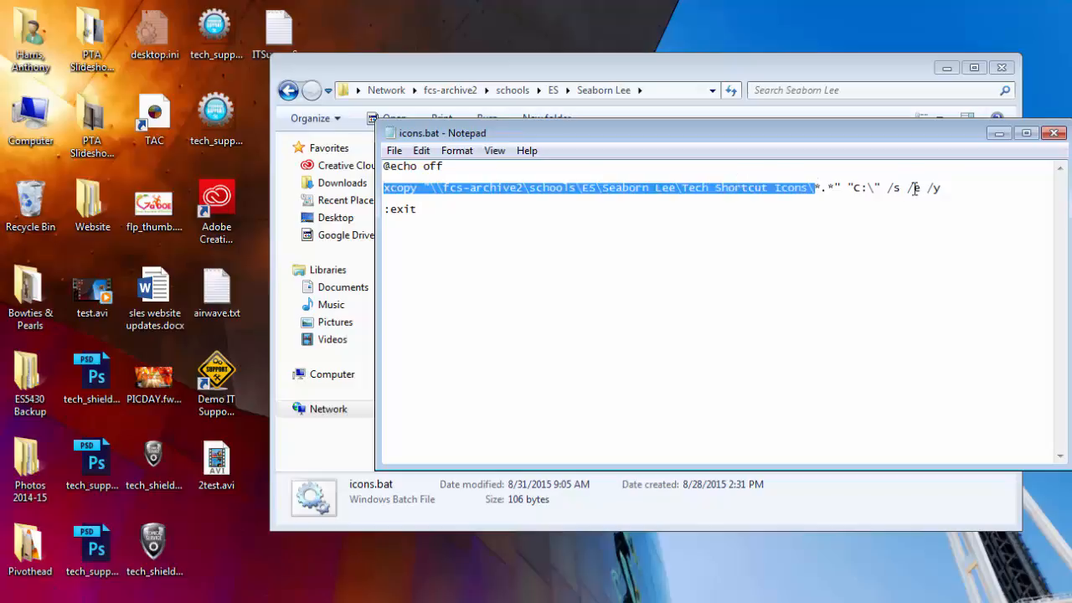
left_click_drag(854, 186, 873, 191)
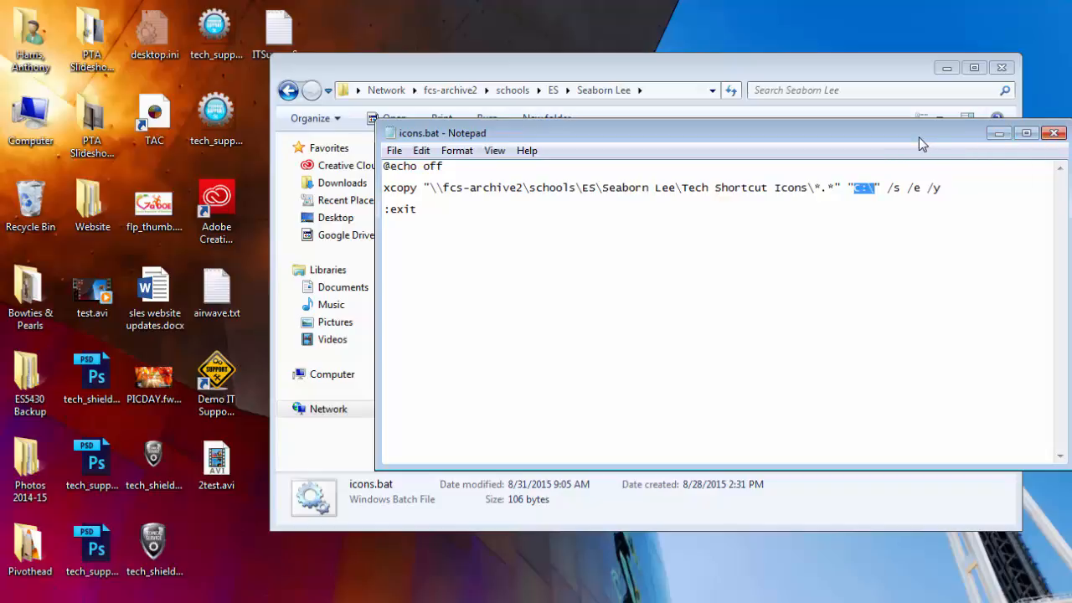
left_click_drag(918, 137, 1051, 149)
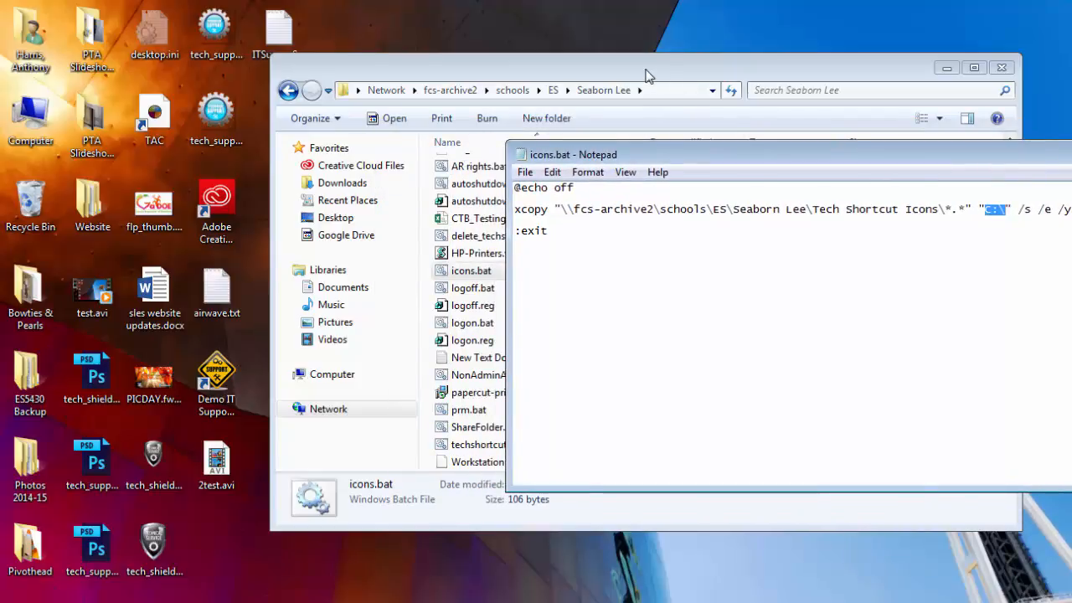
left_click(641, 96)
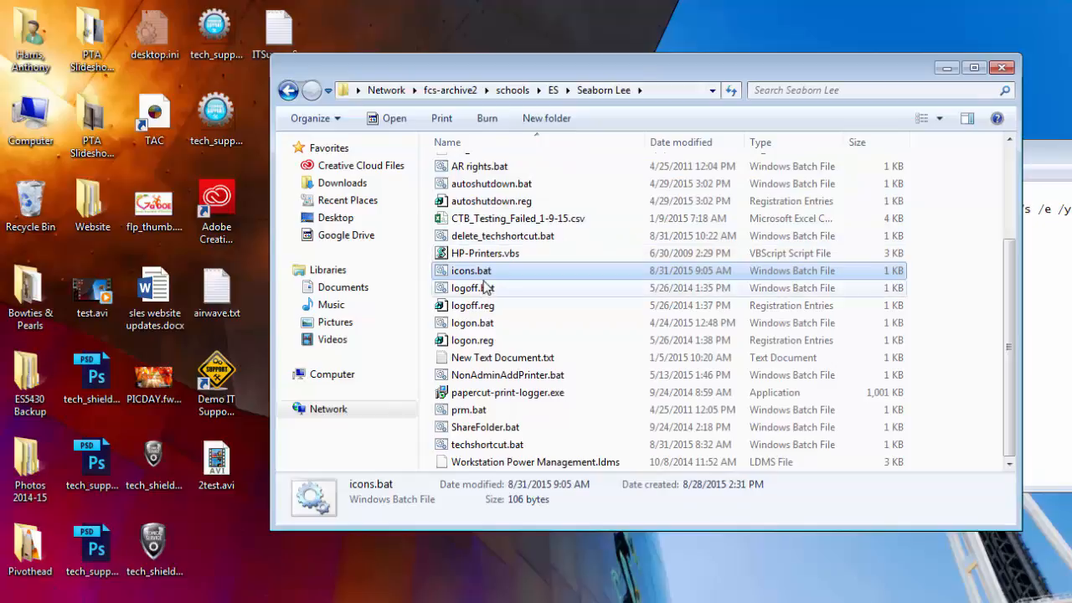
Open delete_techshortcut.bat and highlight Tech_Help.url in its del command
left_click(501, 201)
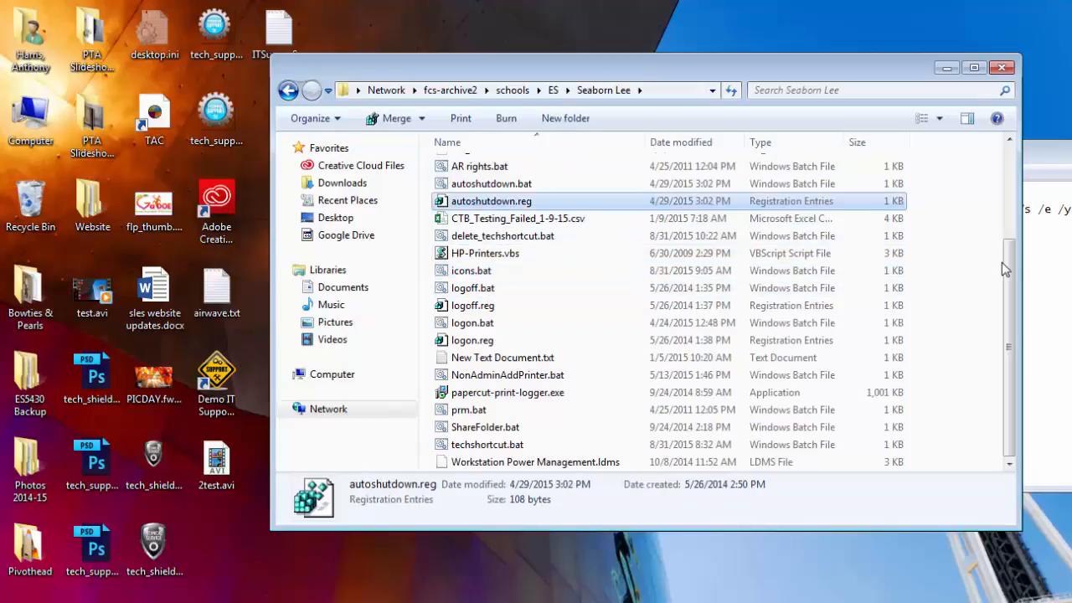
left_click_drag(1005, 266, 1013, 167)
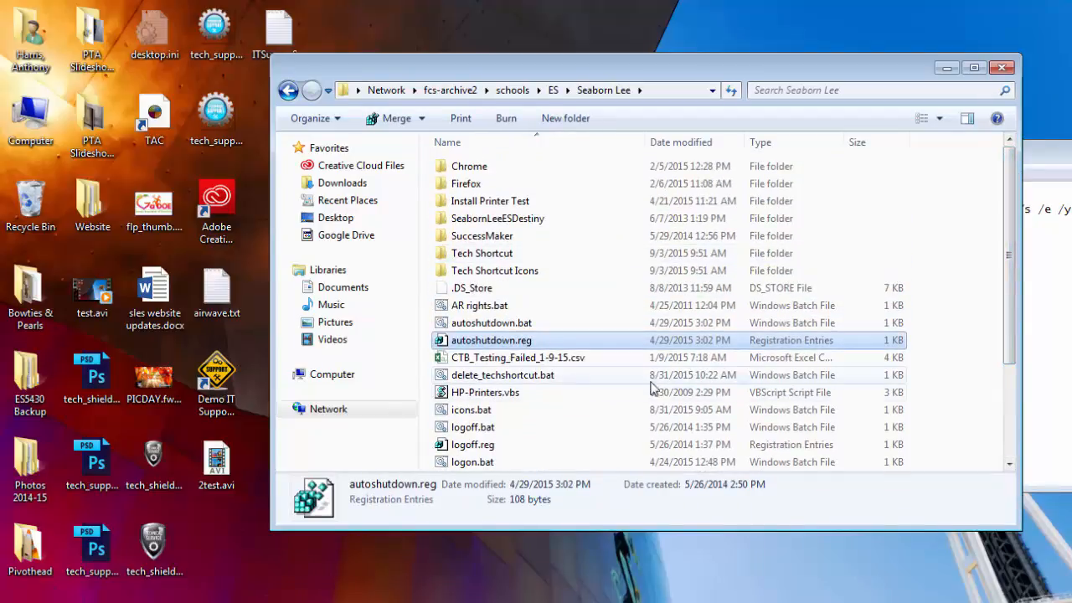
left_click(515, 378)
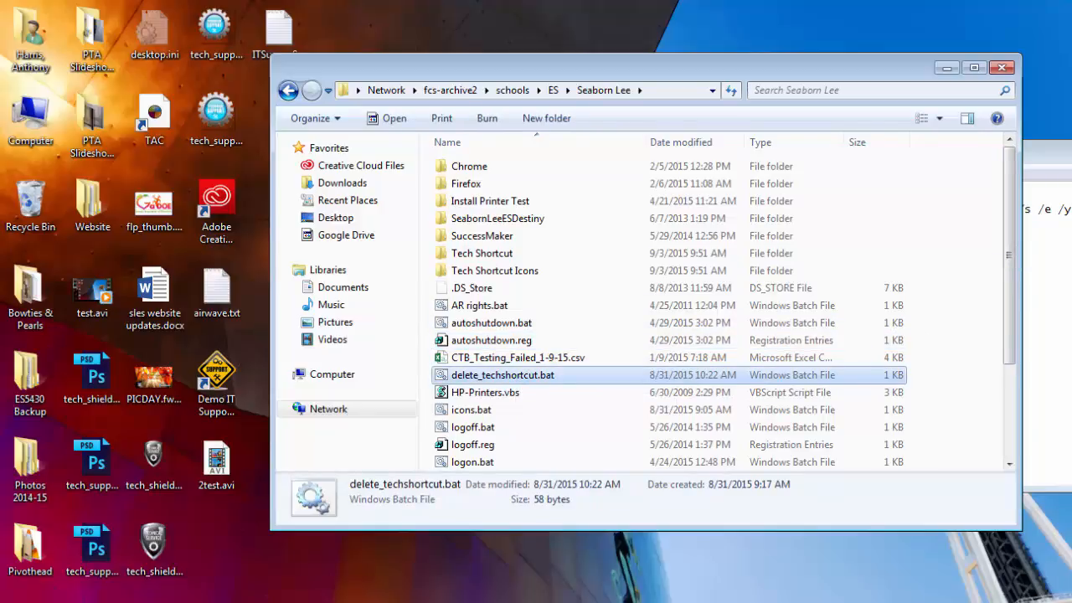
left_click_drag(583, 201, 498, 198)
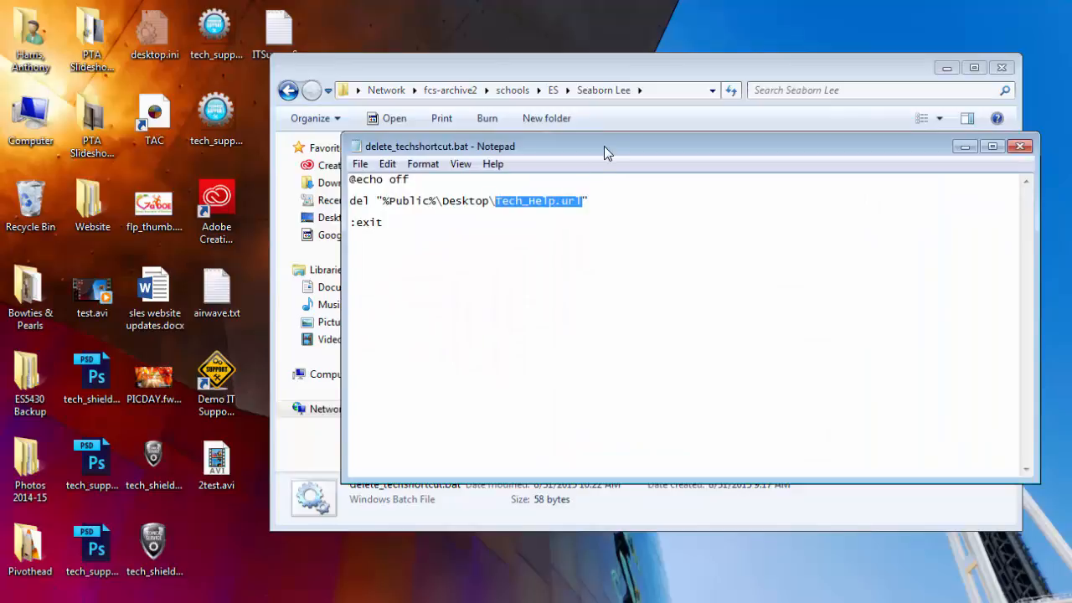
Close the delete_techshortcut.bat script and unlock the itterm03 session with the account password
left_click(1020, 147)
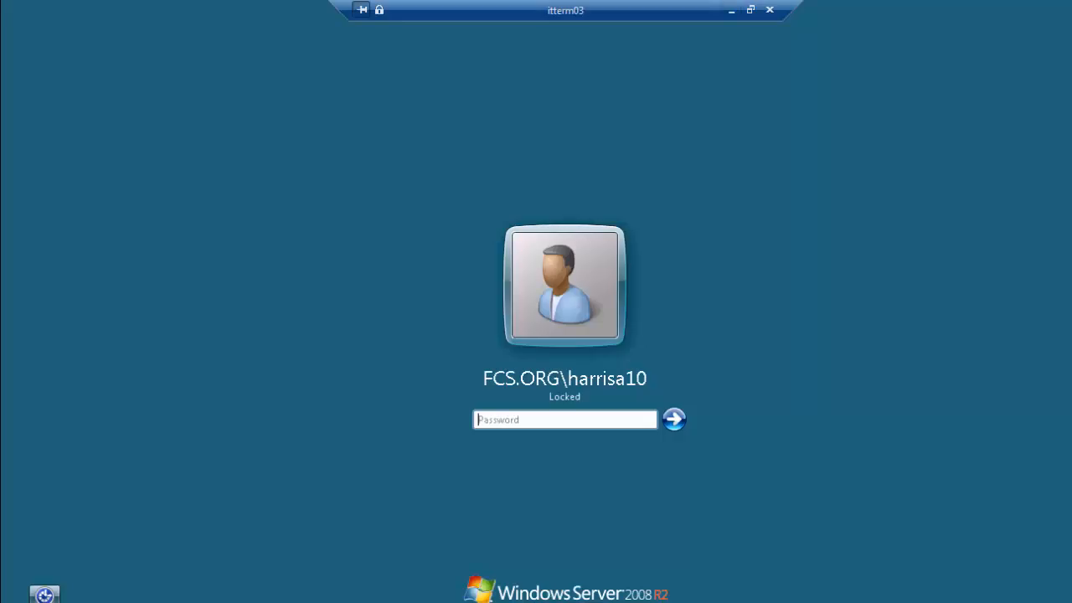
type("******")
key("Return")
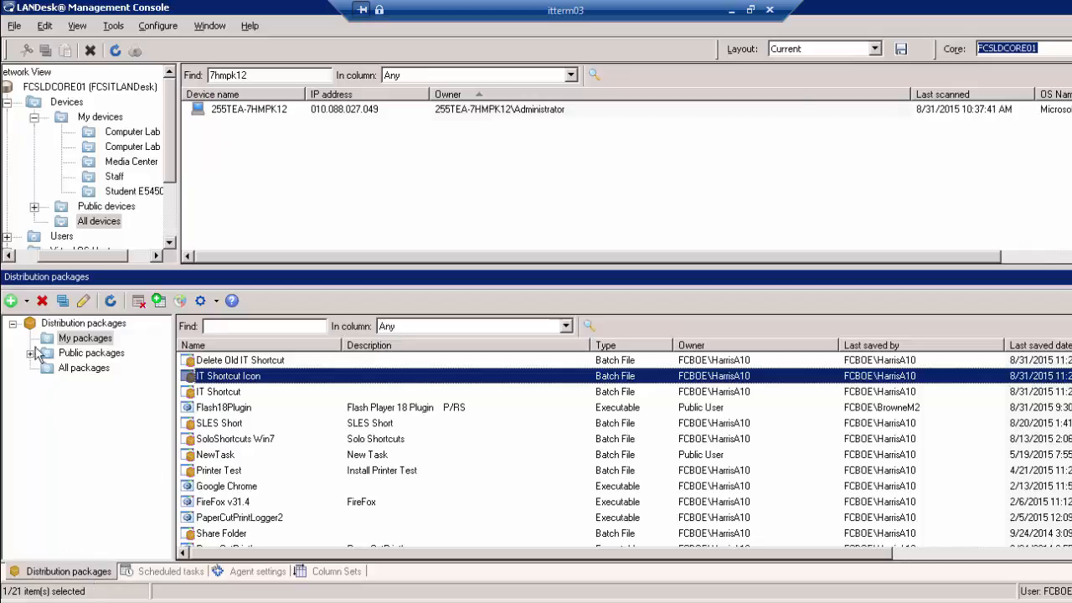
left_click(28, 301)
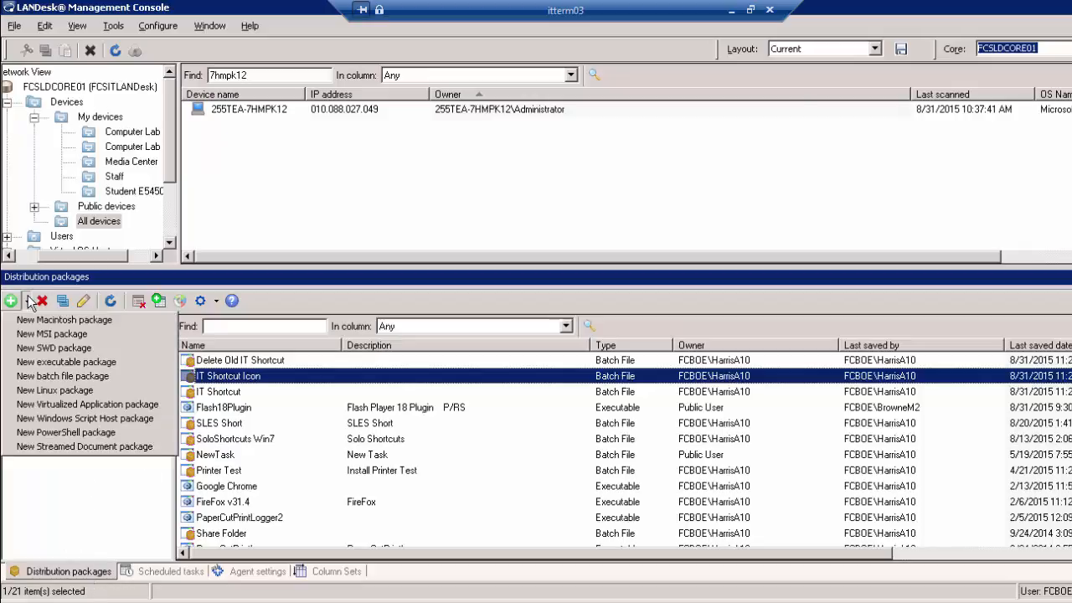
left_click(75, 379)
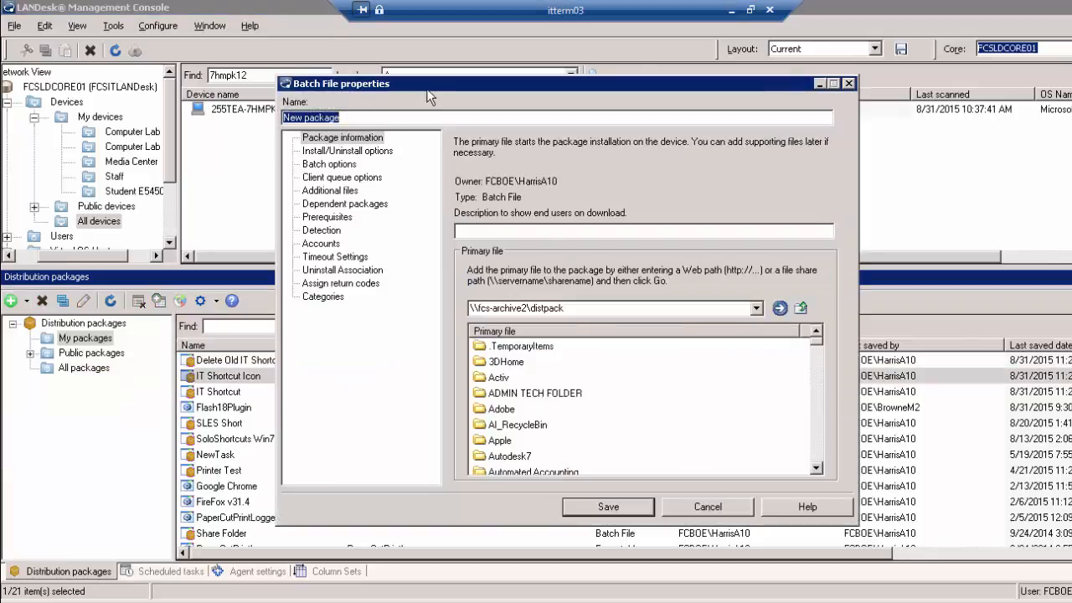
type("D")
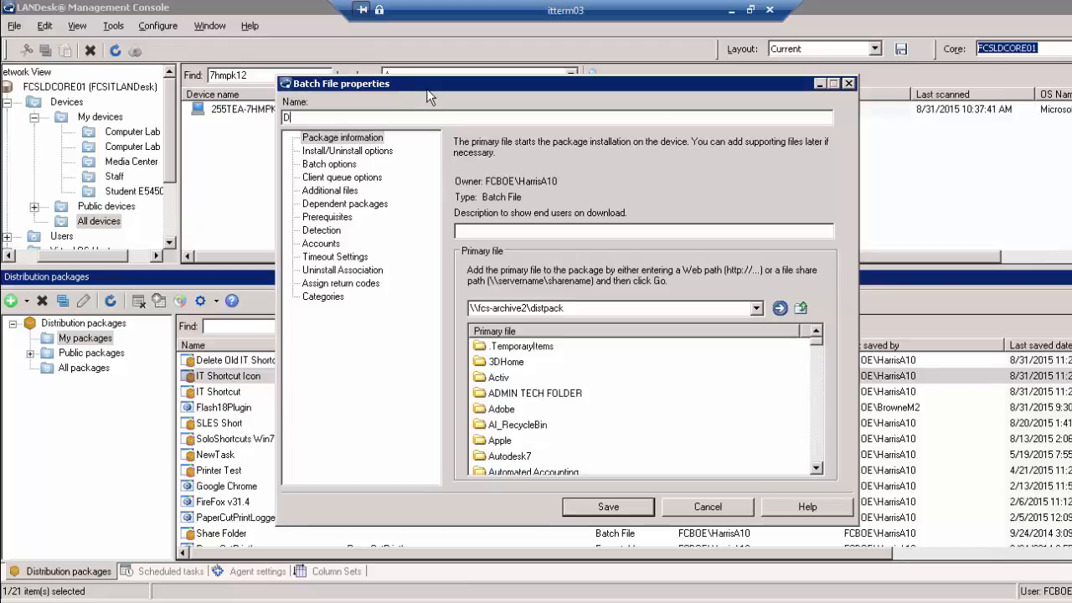
type("emo Delete Old Shortcut")
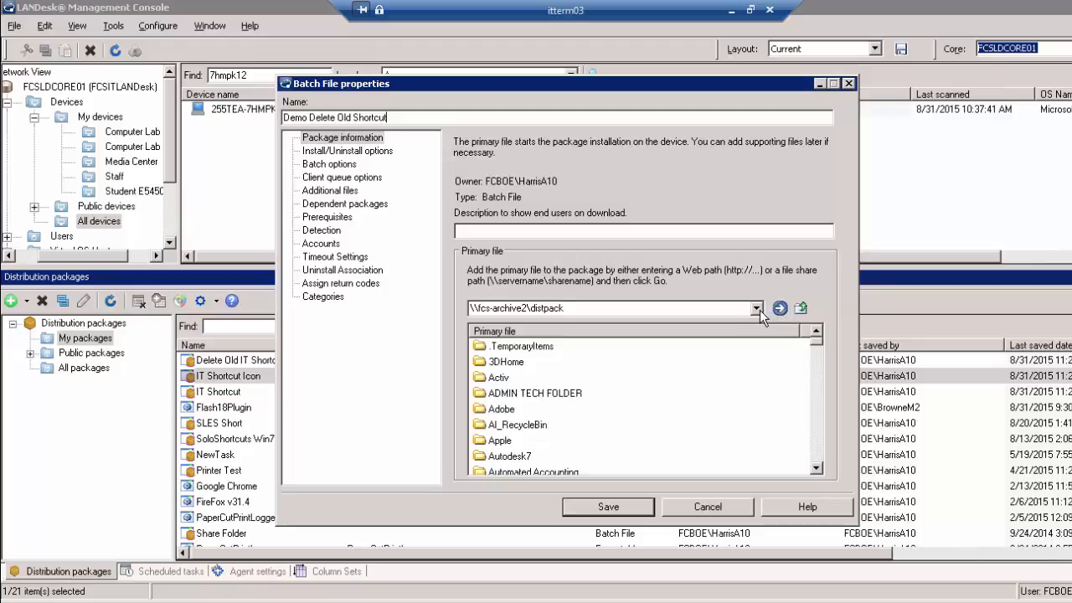
left_click(720, 308)
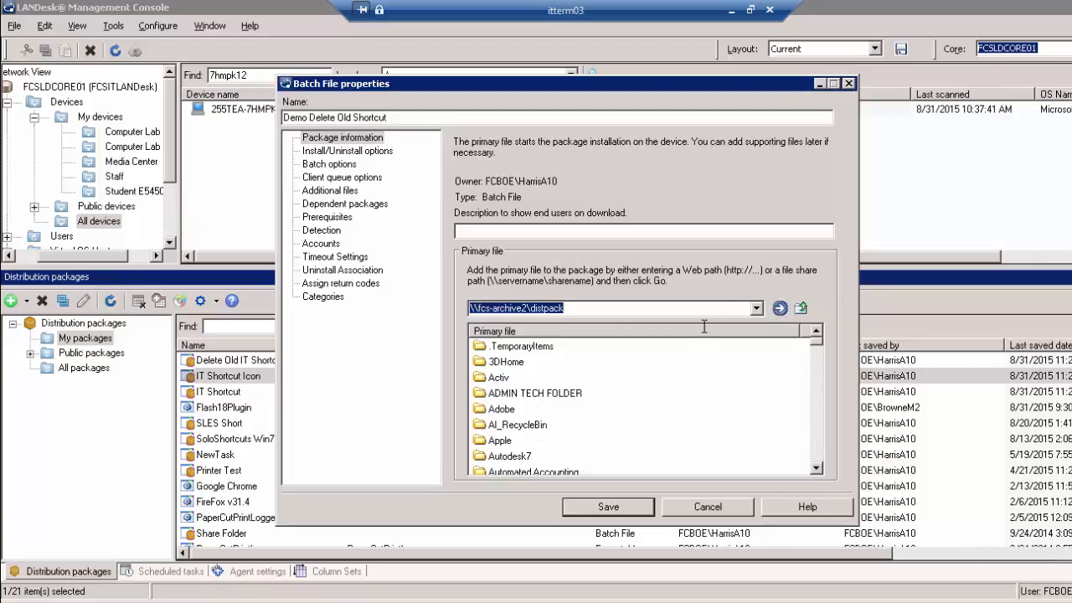
left_click(731, 10)
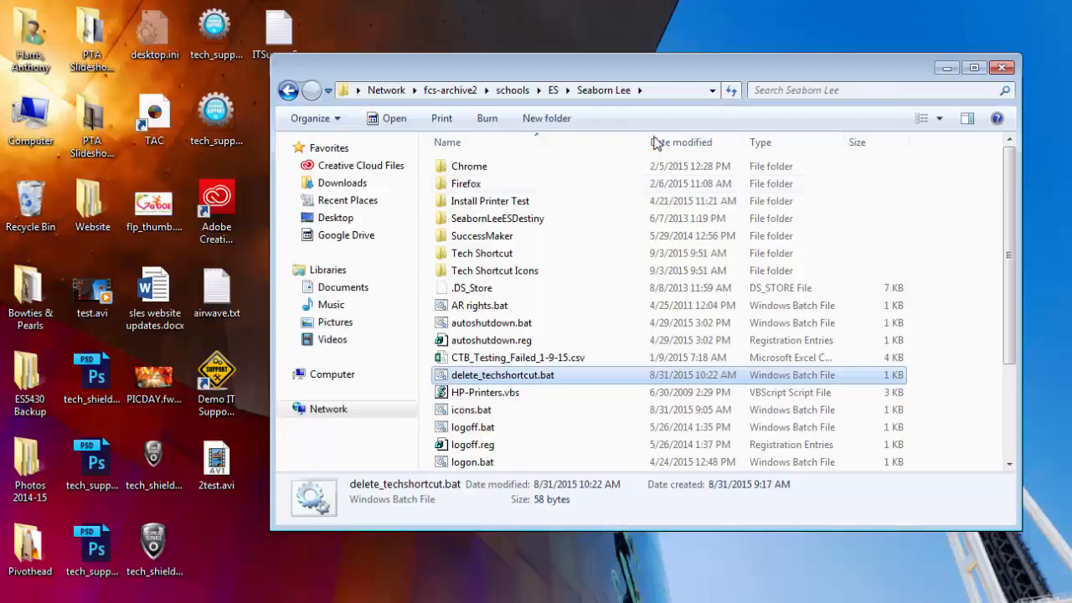
left_click(661, 90)
key("ctrl+c")
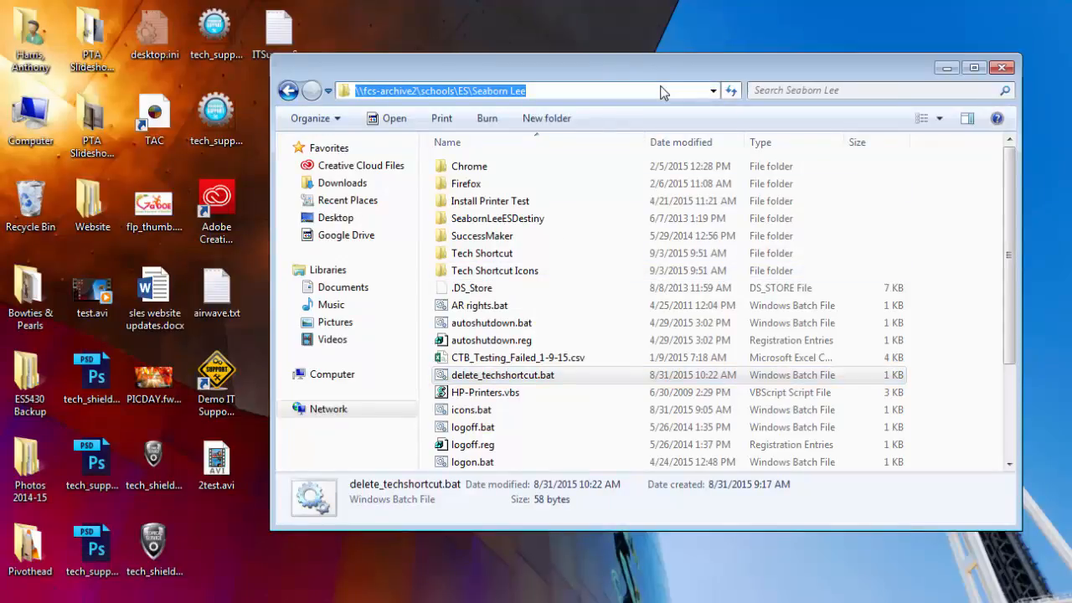
key("alt+Tab")
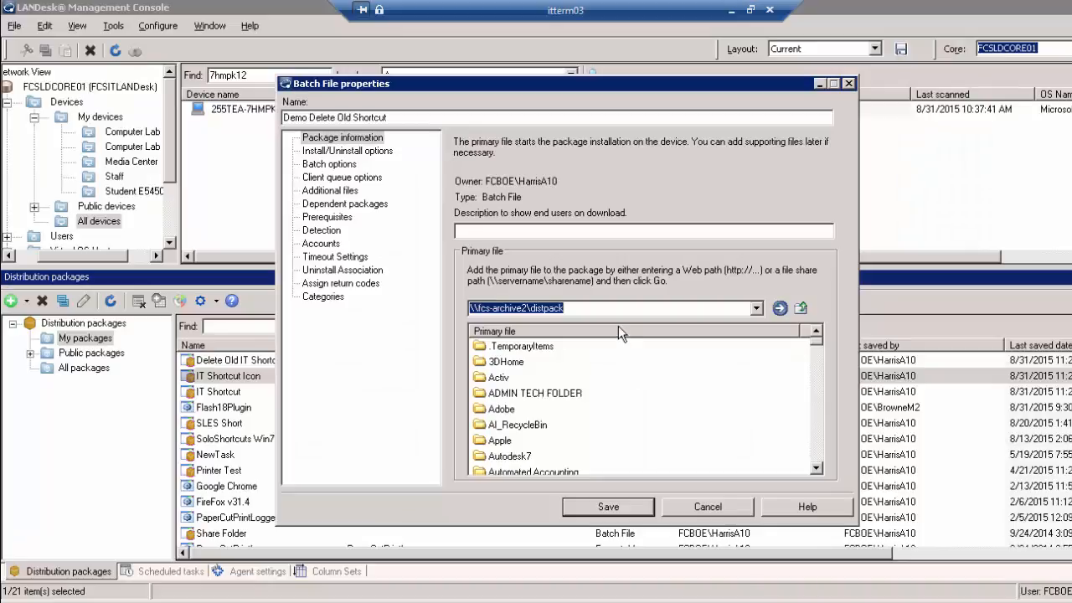
key("ctrl+v")
left_click(780, 308)
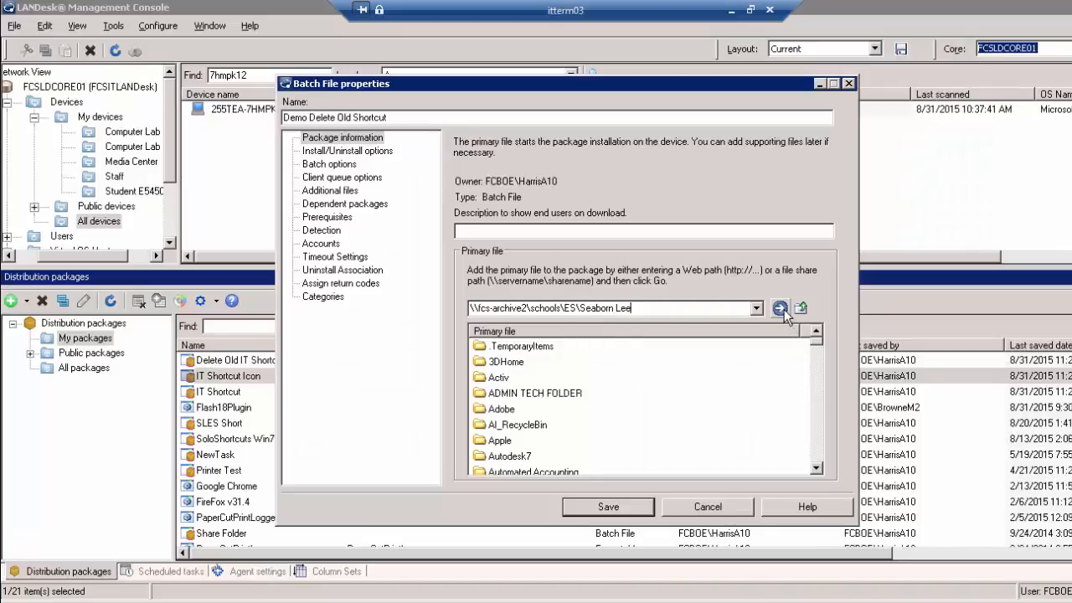
left_click_drag(821, 361, 818, 414)
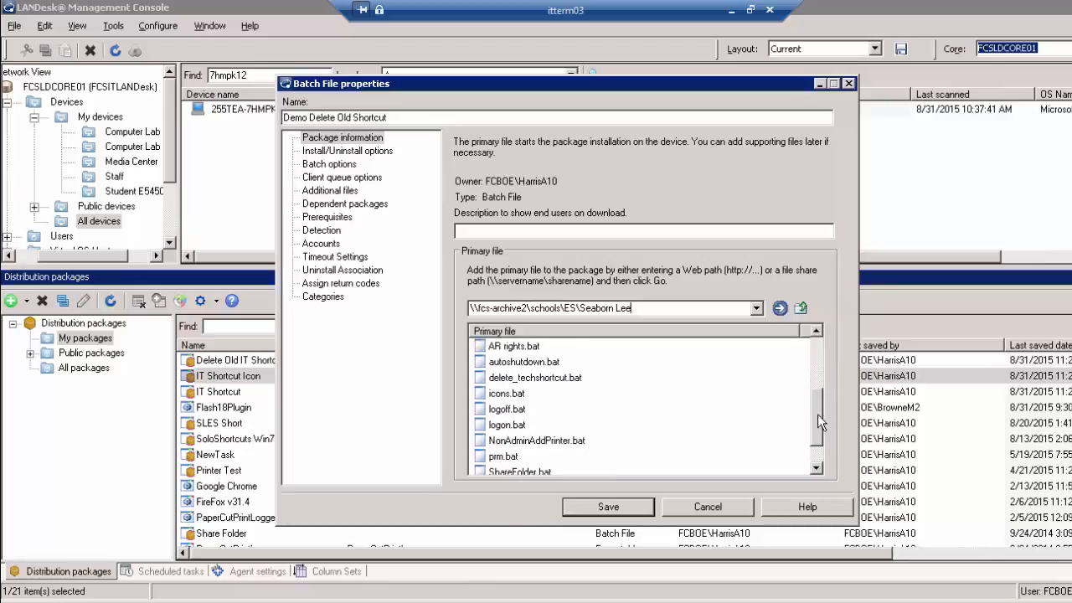
left_click(550, 384)
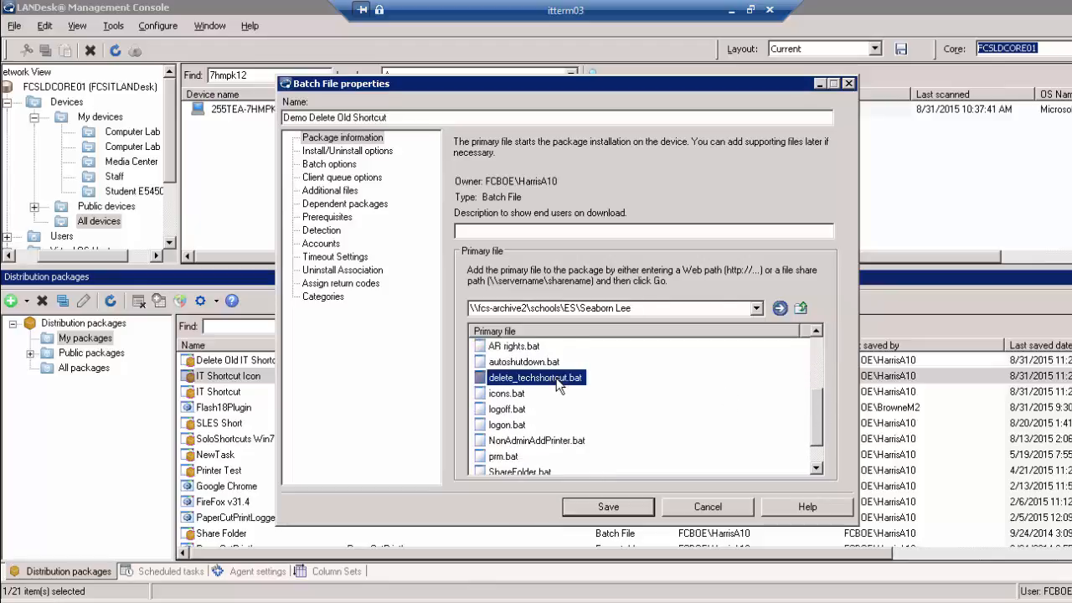
left_click(635, 505)
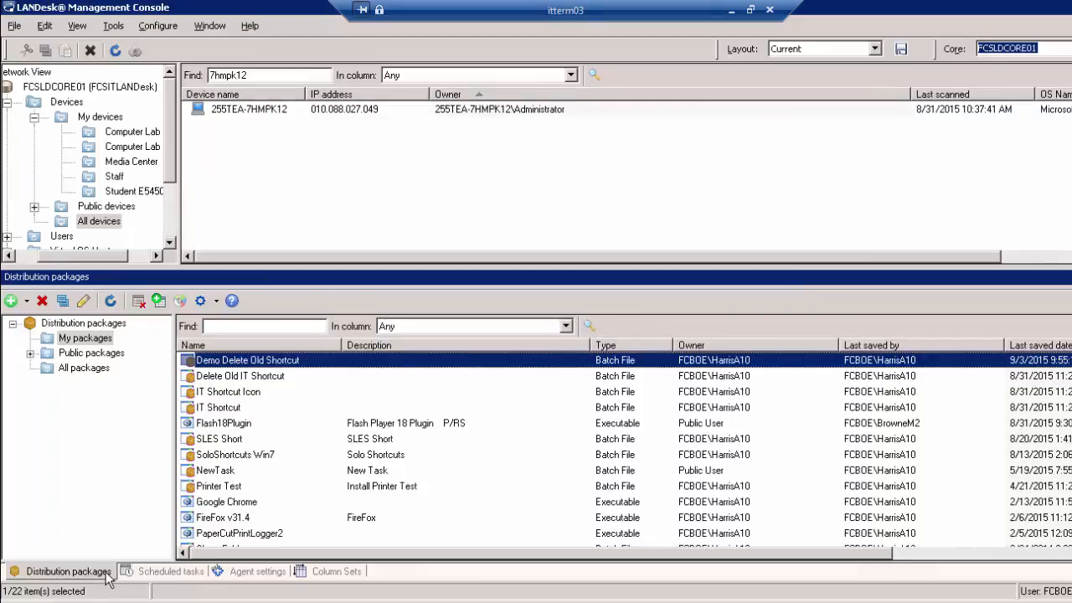
Create batch file package 'Demo IT Support Request Shortcut' with techshortcut.bat as its primary file
left_click(27, 301)
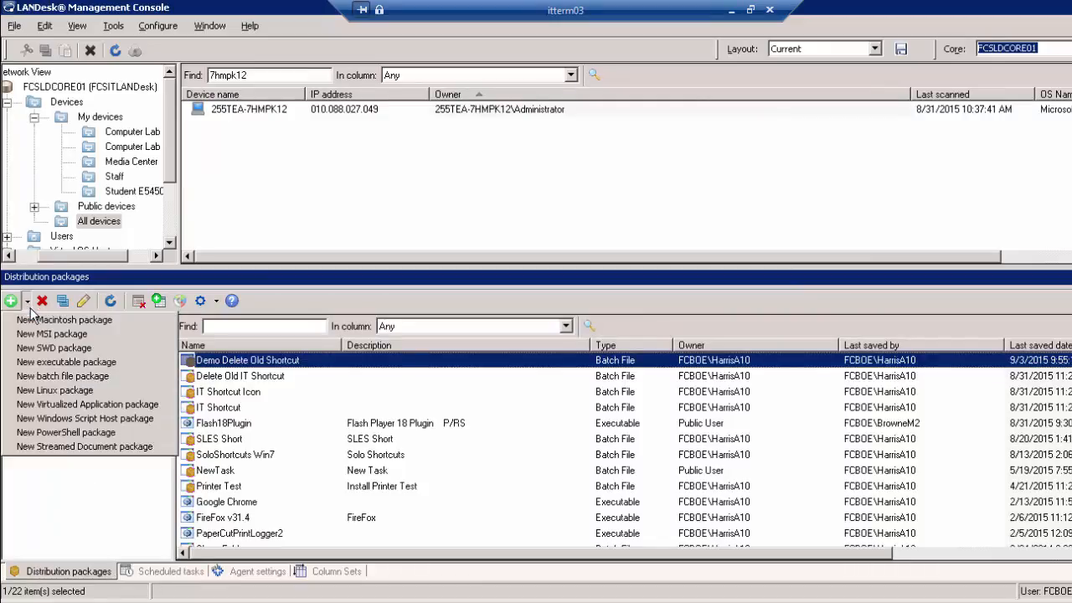
left_click(58, 375)
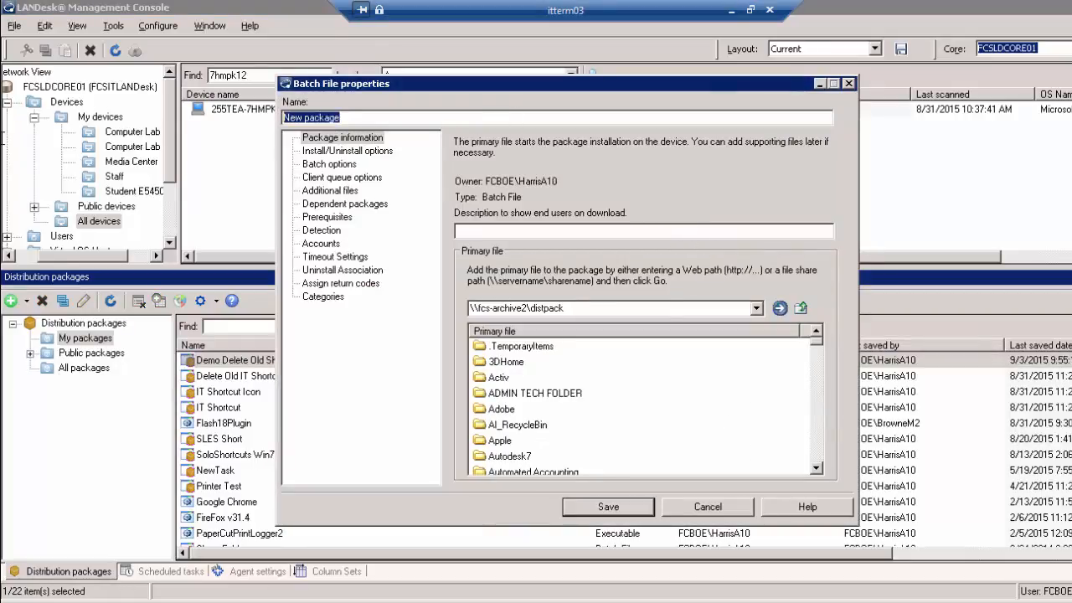
type("Demo")
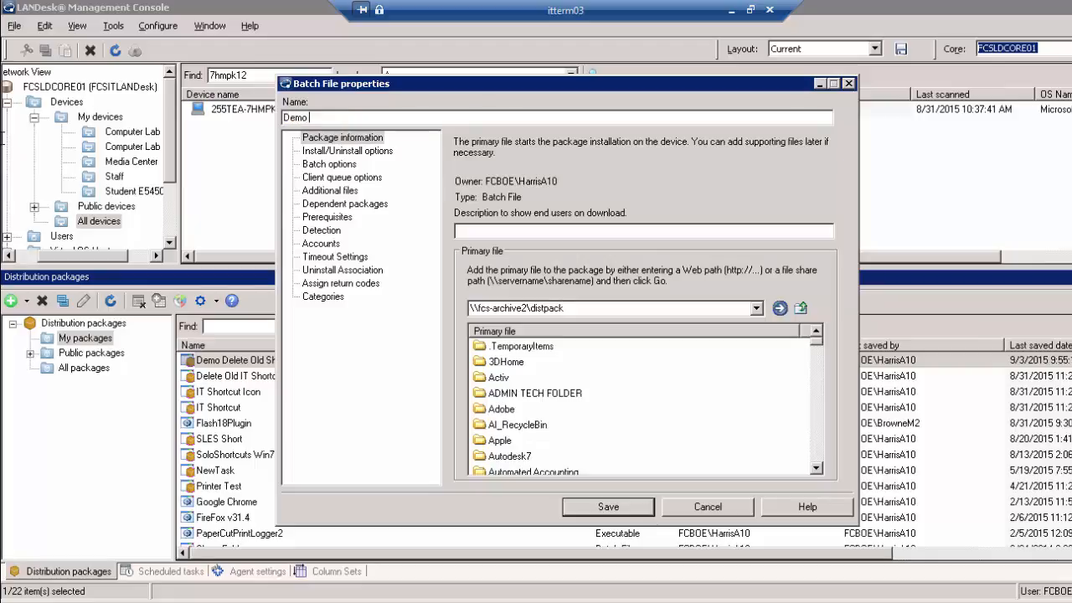
type(" IT")
type(" Sh")
type("pport")
type(" Request")
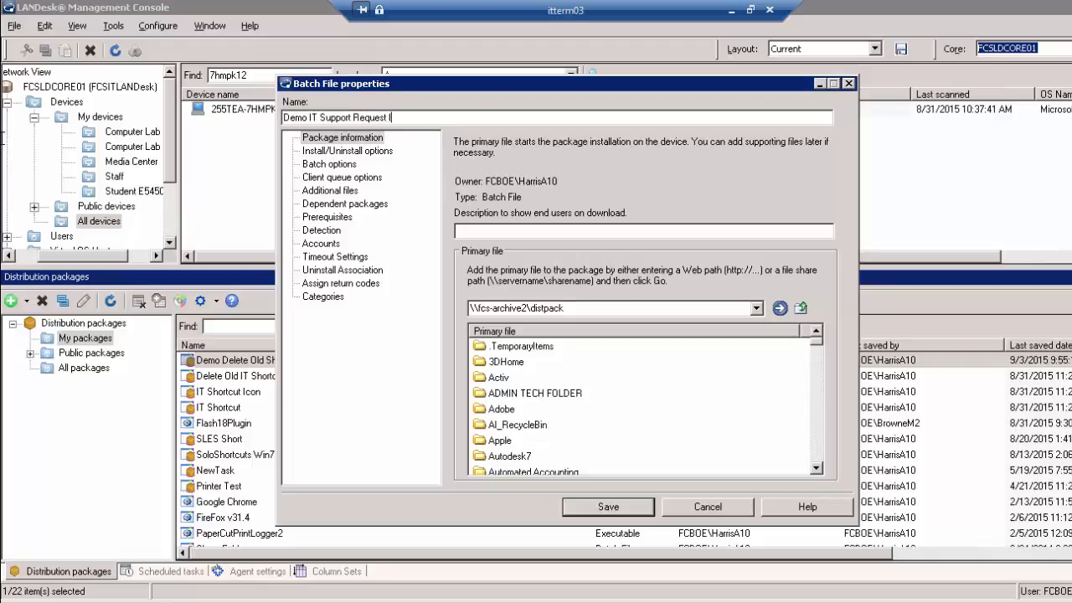
type(" Shortcut")
left_click_drag(820, 372, 817, 450)
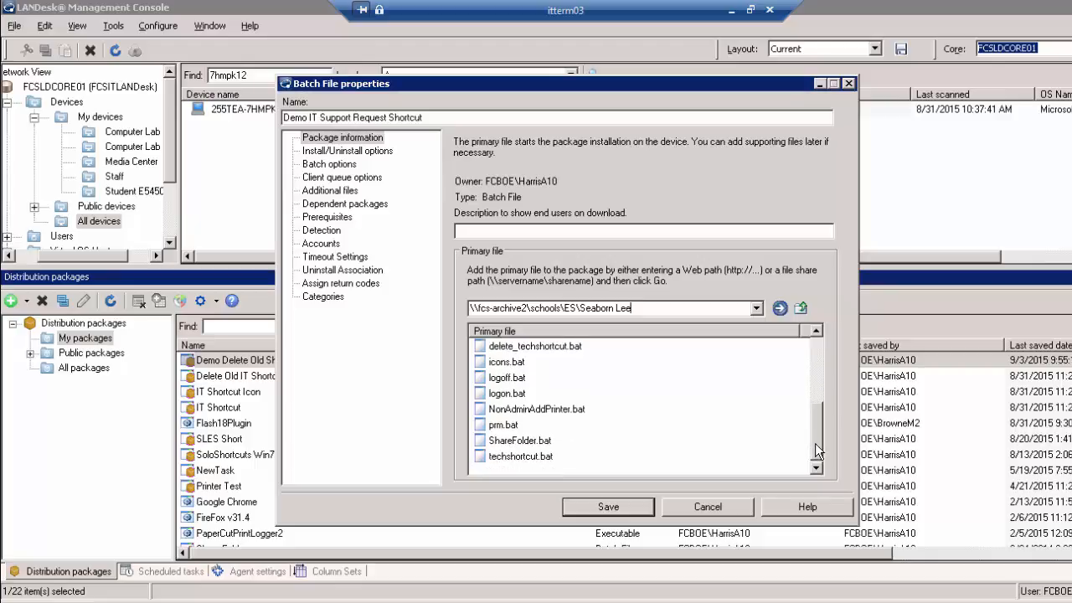
left_click(523, 458)
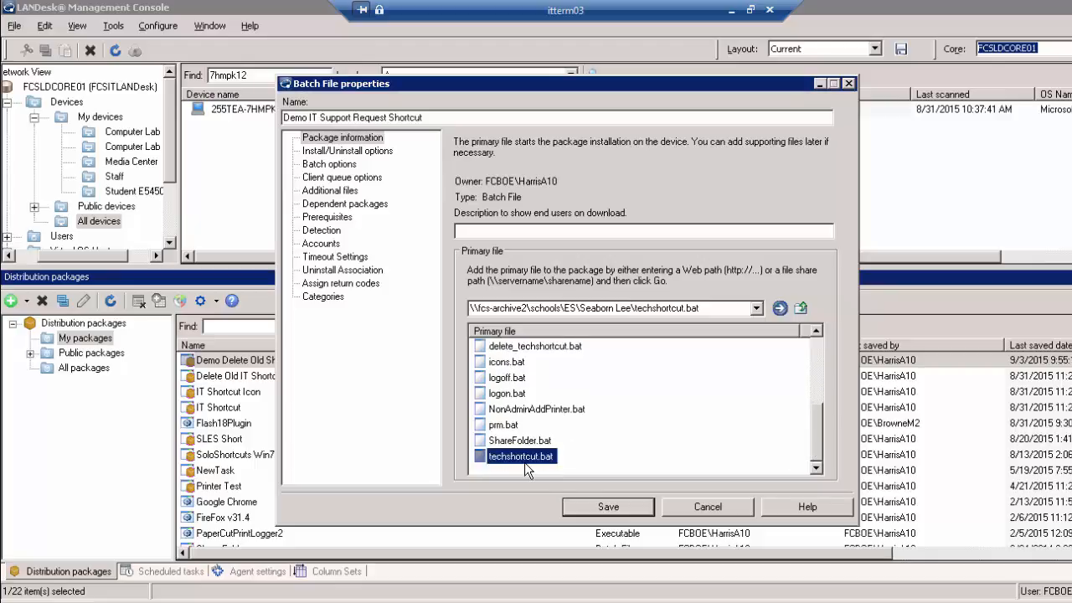
left_click(605, 507)
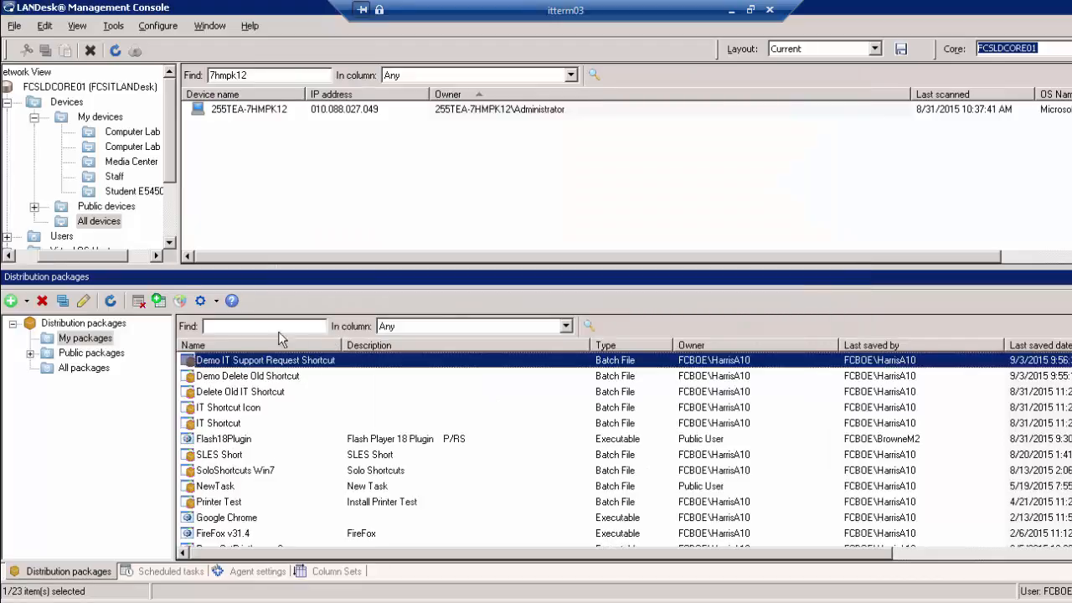
Start a new batch file package named 'Demo IT Support Request Icons'
left_click(27, 300)
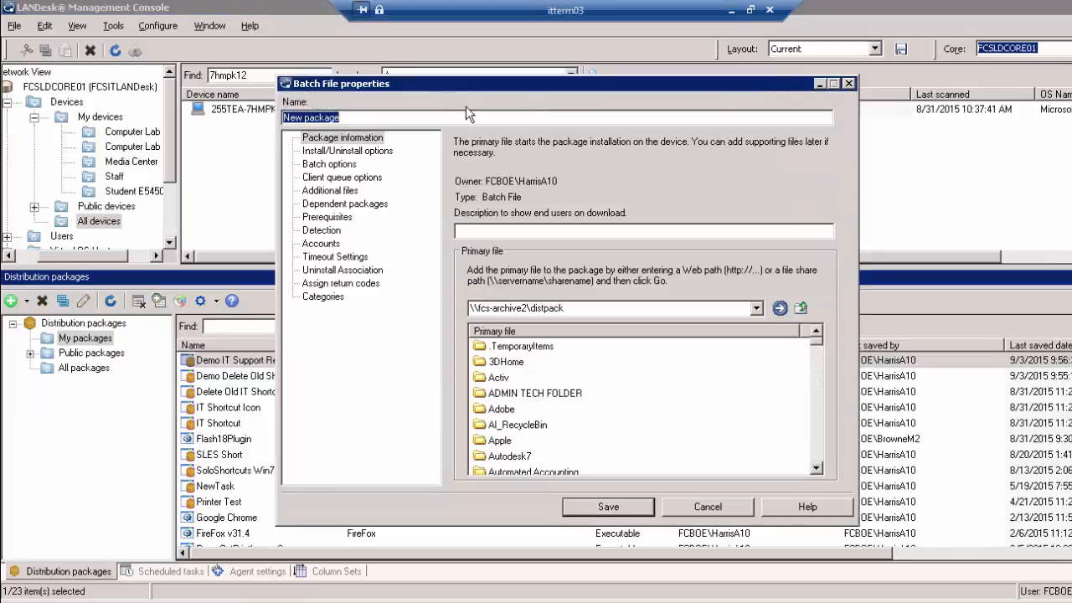
type("Demo ")
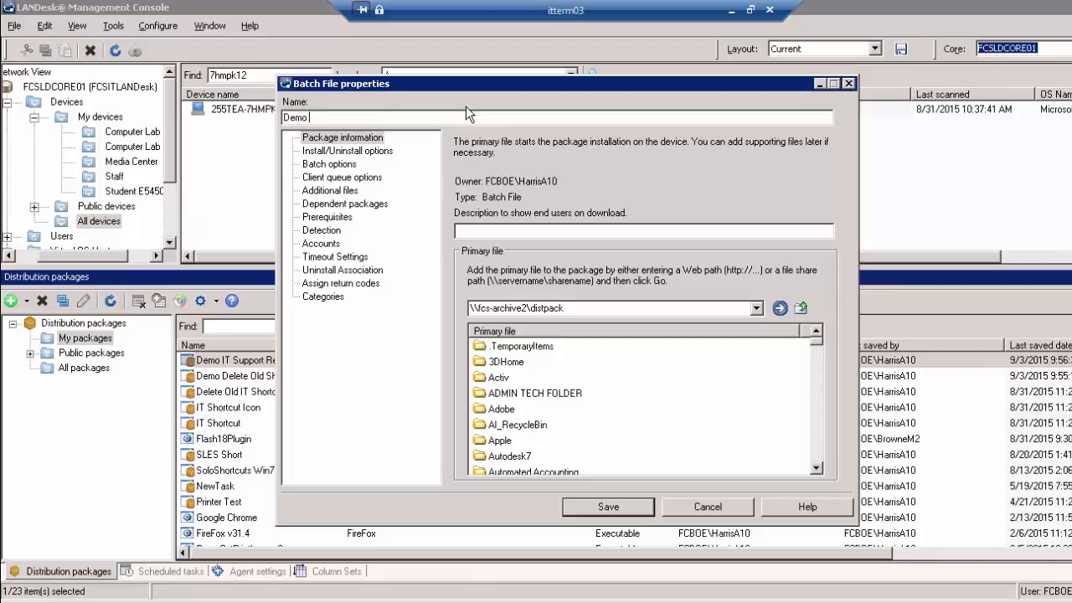
type("IT Support REquest")
key("BackSpace")
key("BackSpace")
key("BackSpace")
key("BackSpace")
key("BackSpace")
key("BackSpace")
key("BackSpace")
type("Request Icon")
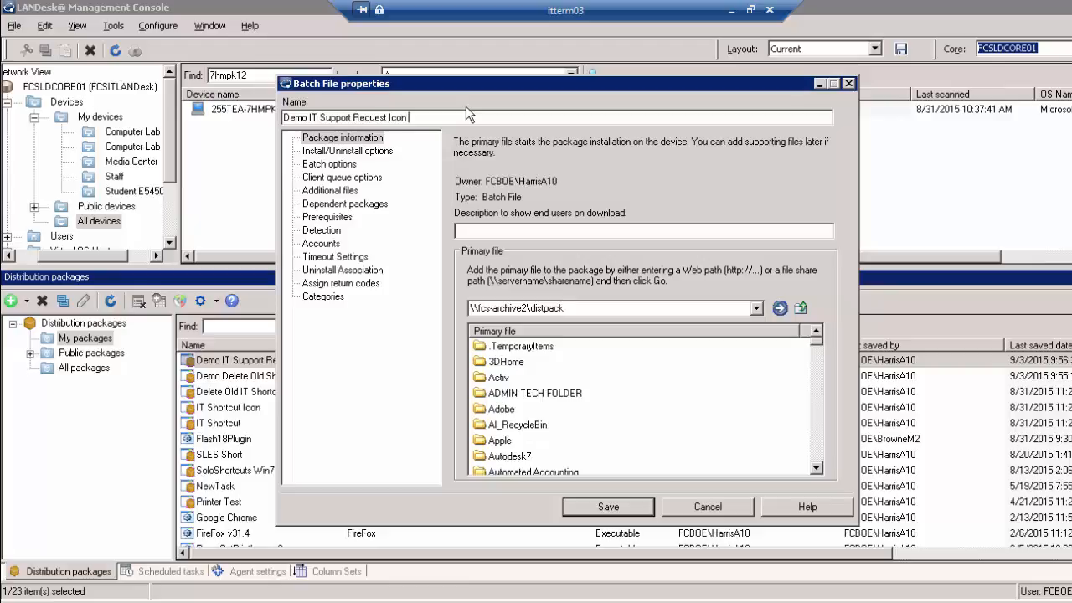
key("BackSpace")
type("s")
left_click(729, 308)
key("ctrl+v")
key("Return")
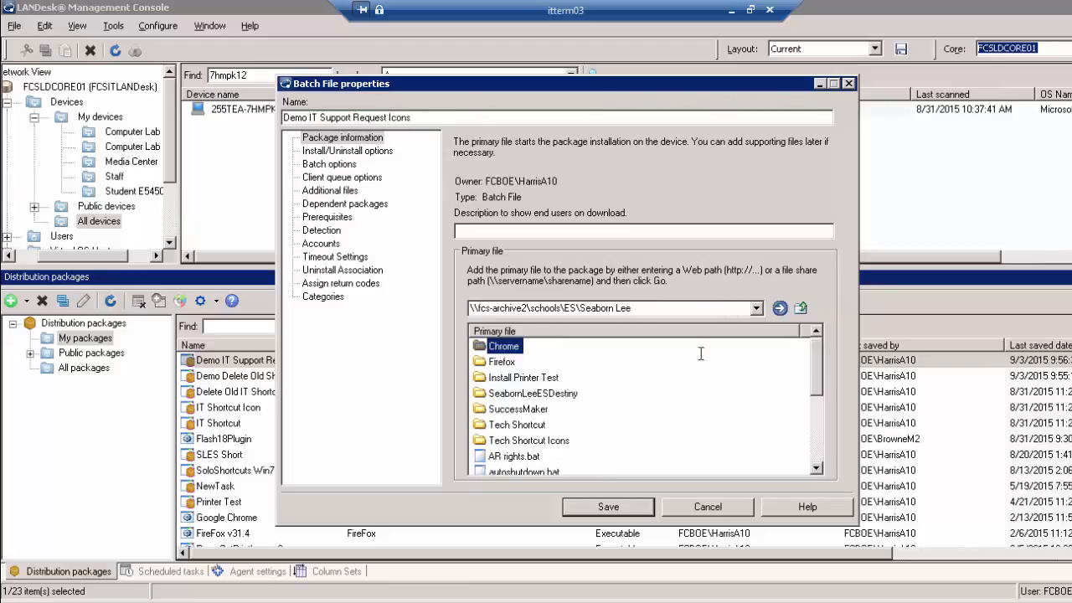
left_click(814, 431)
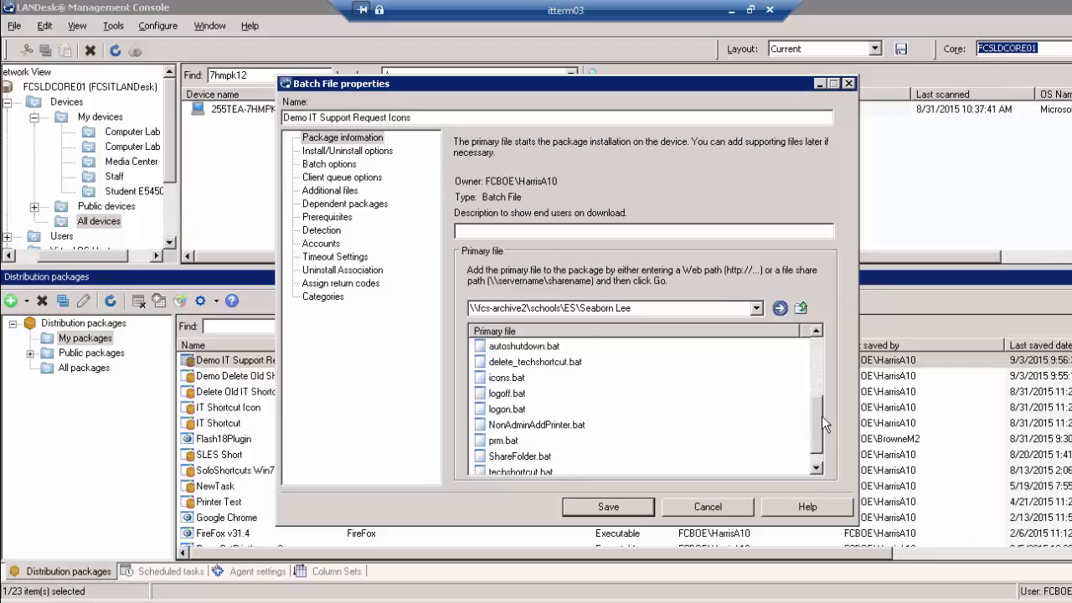
left_click(523, 376)
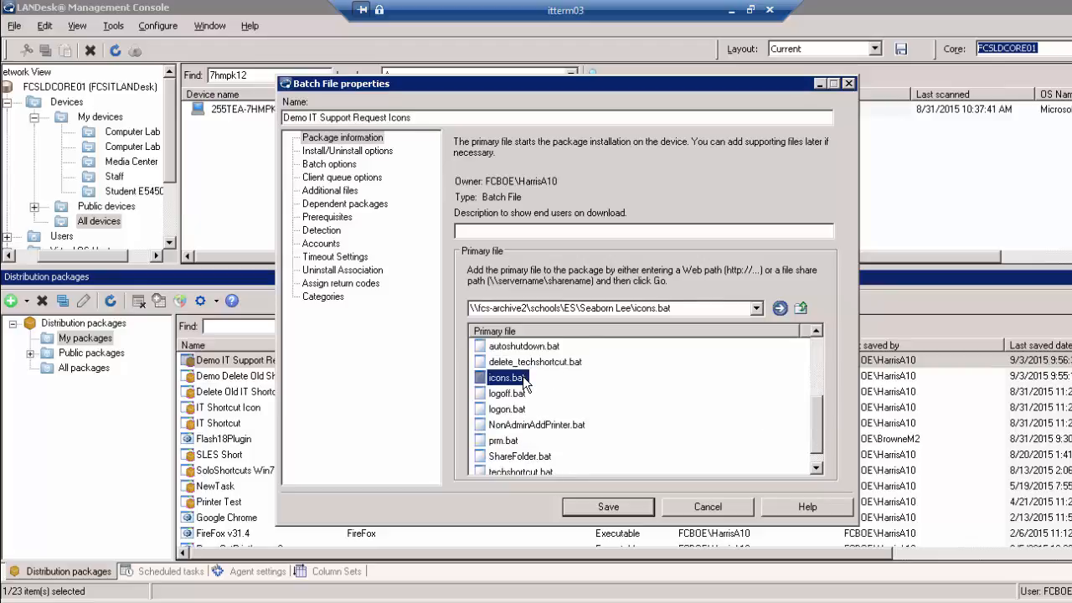
left_click(607, 507)
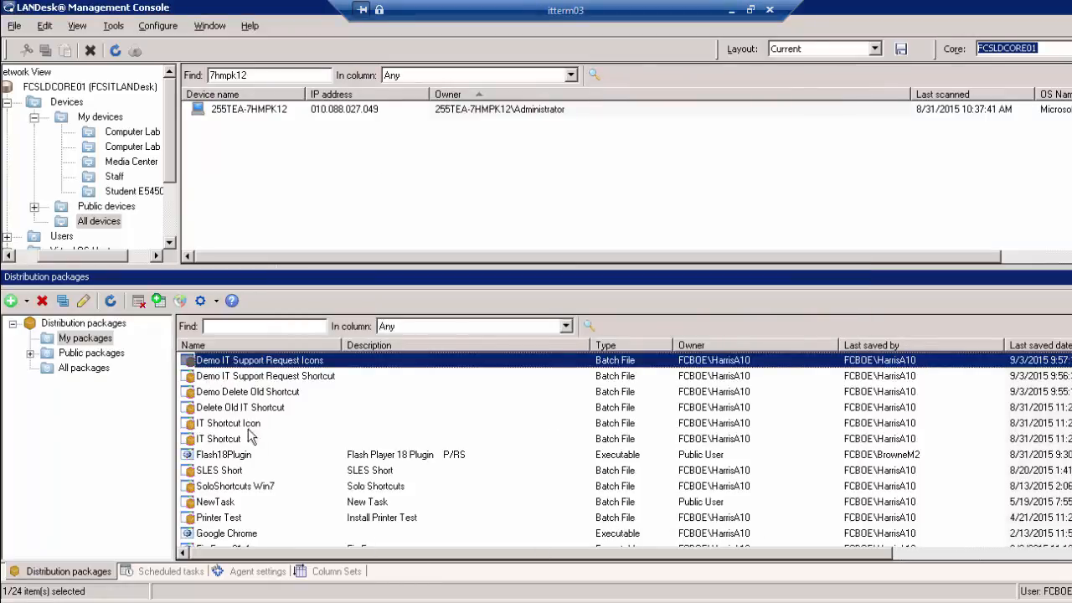
Cancel an accidental rename, then create a scheduled task from the Demo Delete Old Shortcut package
left_click(309, 379)
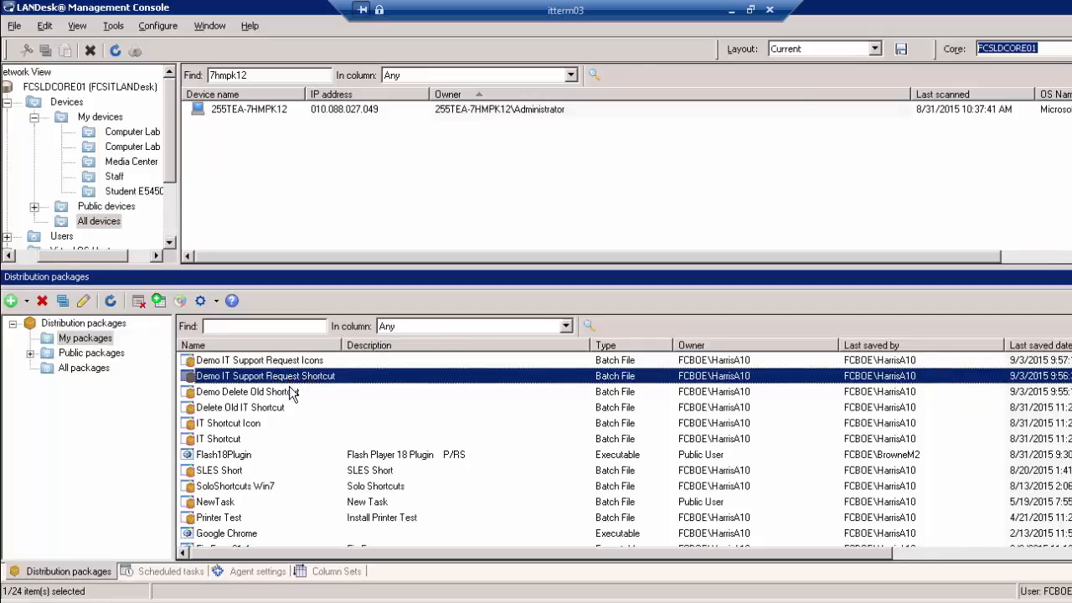
left_click(294, 391)
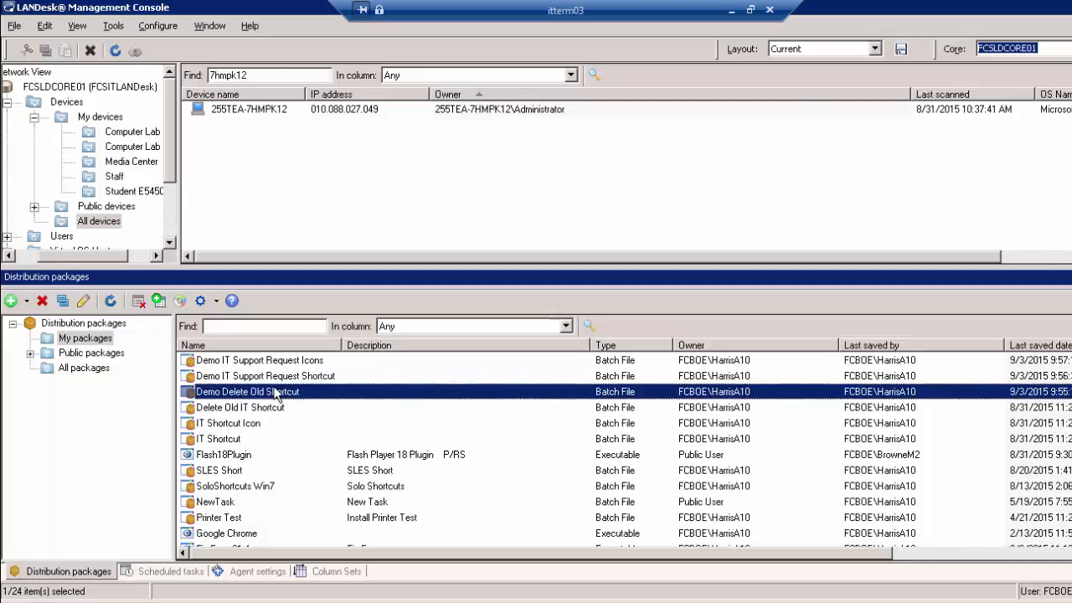
right_click(294, 397)
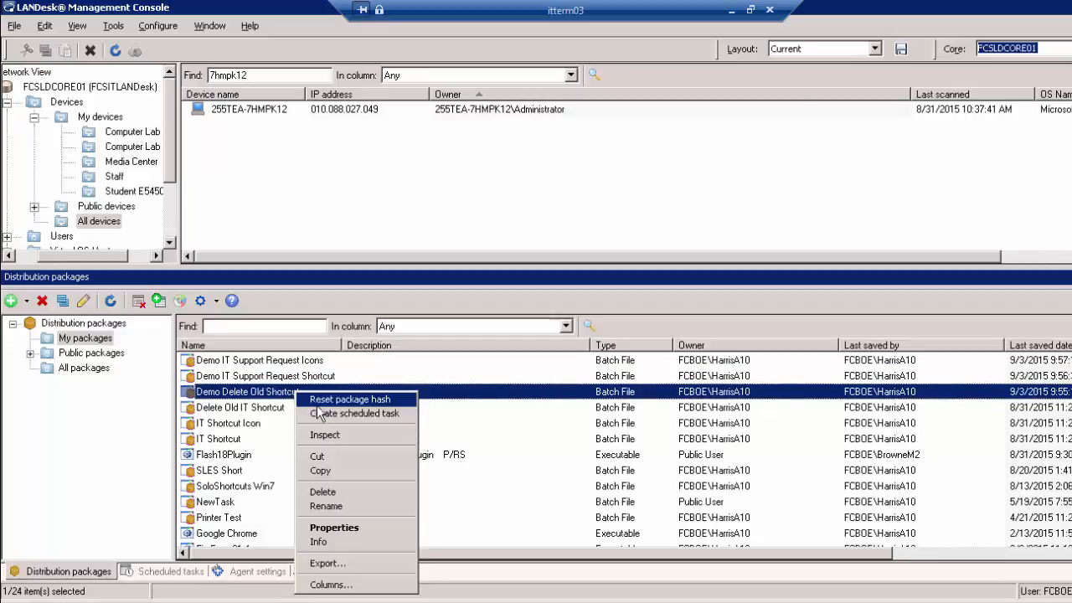
left_click(271, 390)
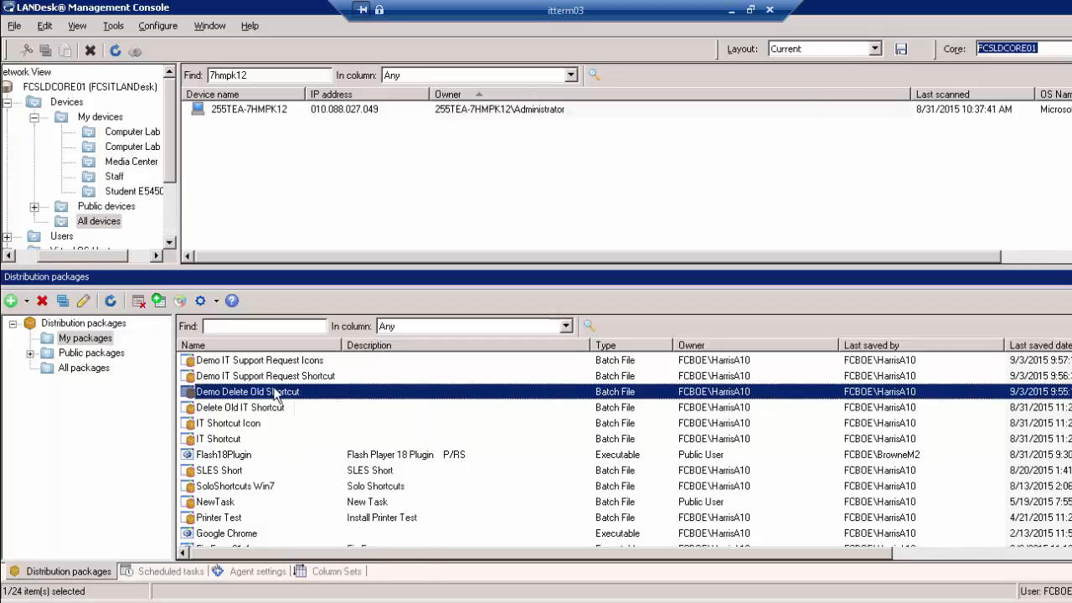
left_click(315, 393)
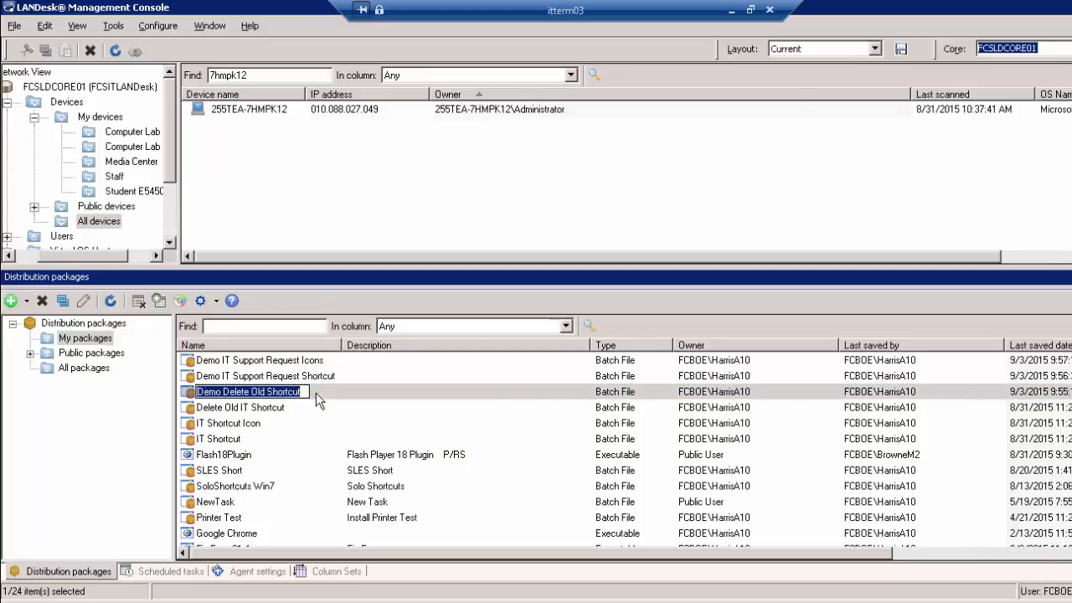
left_click(316, 392)
left_click(322, 393)
left_click(327, 406)
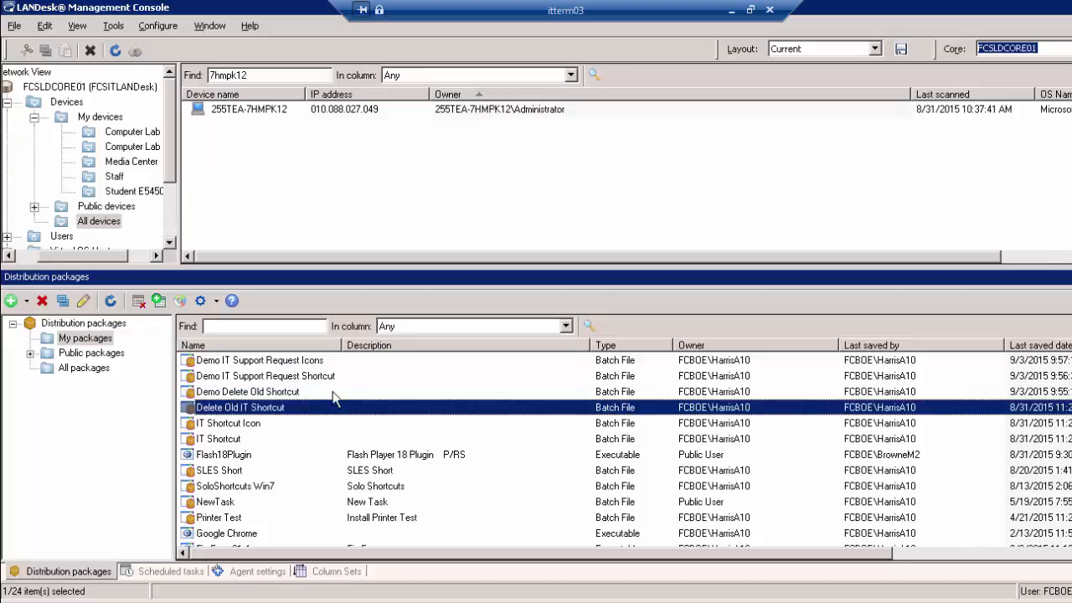
right_click(335, 392)
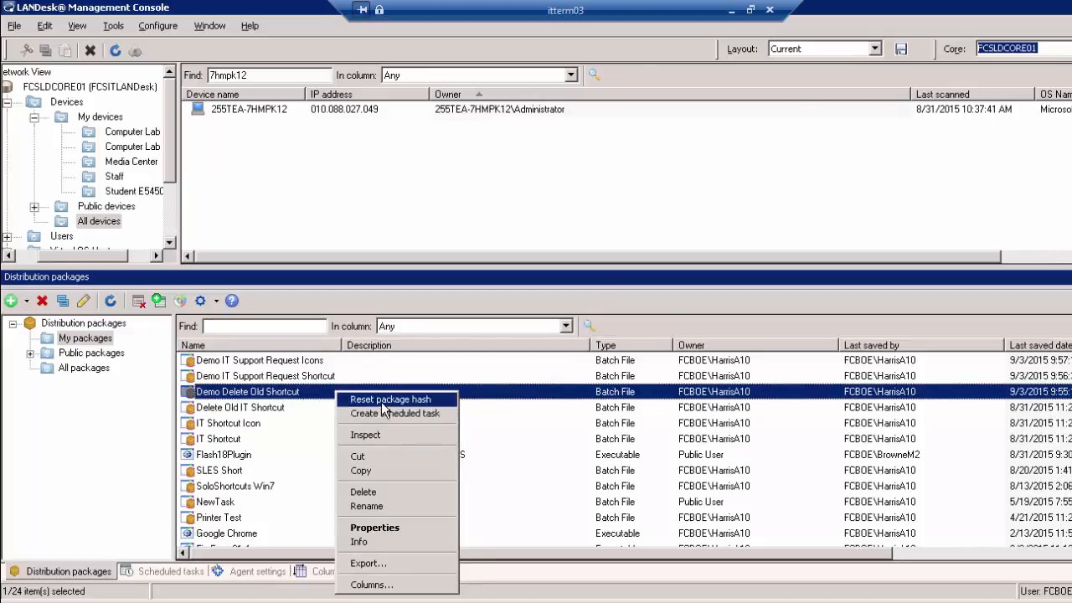
left_click(389, 413)
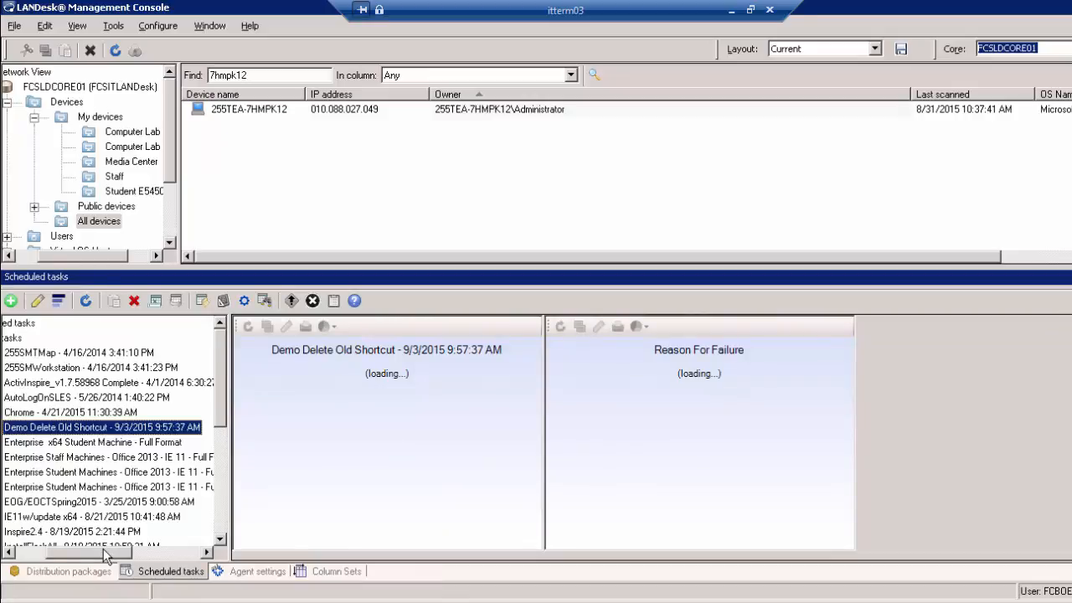
Target device 255TEA-7HMPK12 with the Demo Delete Old Shortcut task and open its properties
left_click(298, 107)
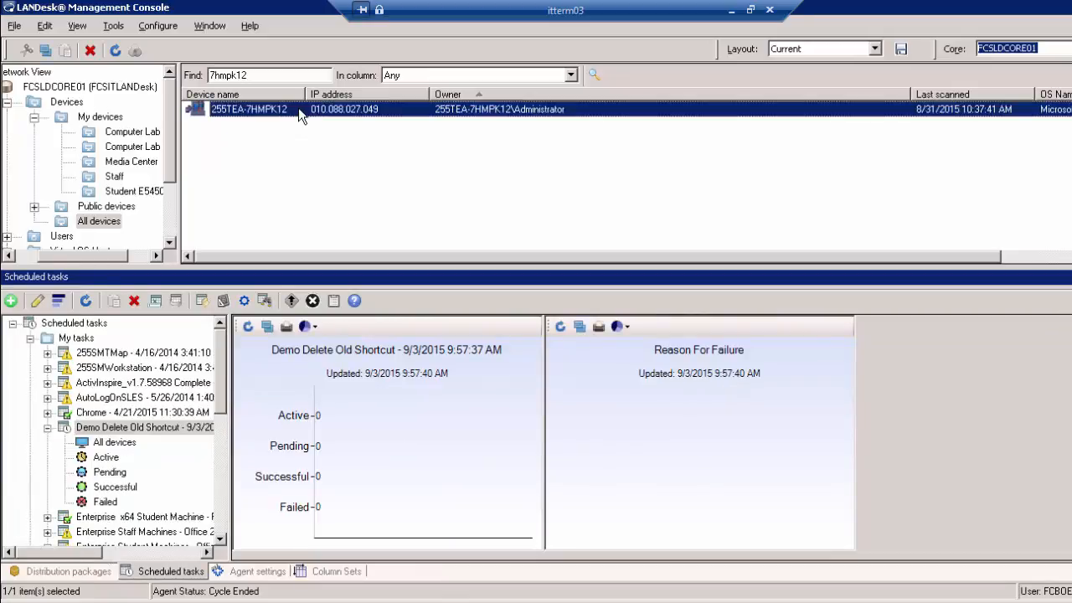
left_click_drag(298, 107, 191, 429)
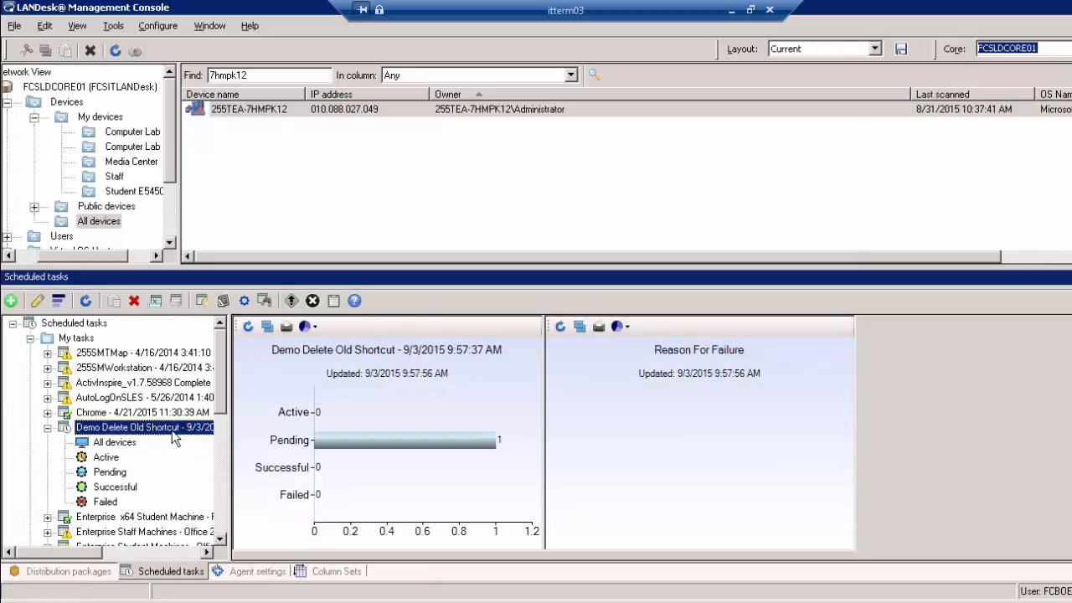
right_click(171, 430)
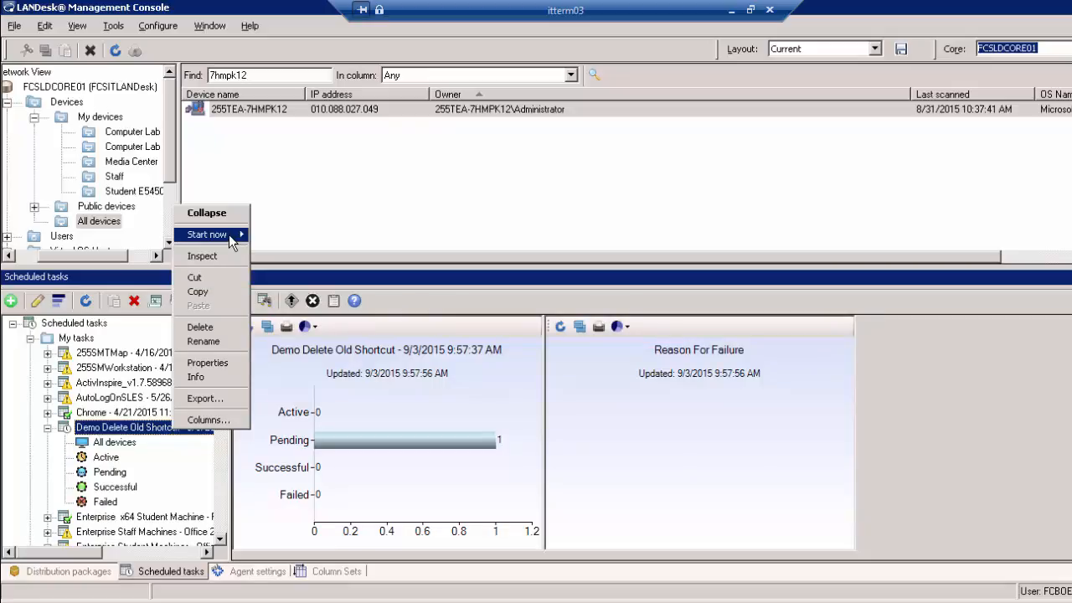
left_click(219, 365)
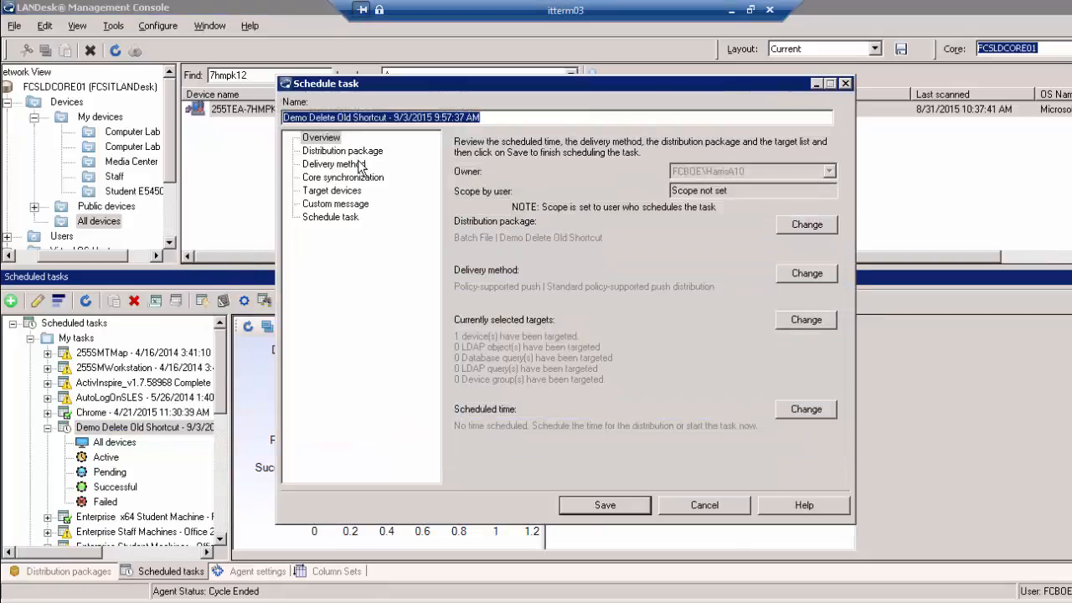
Set the task's delivery method to Push with Run From Source
left_click(360, 164)
left_click(488, 226)
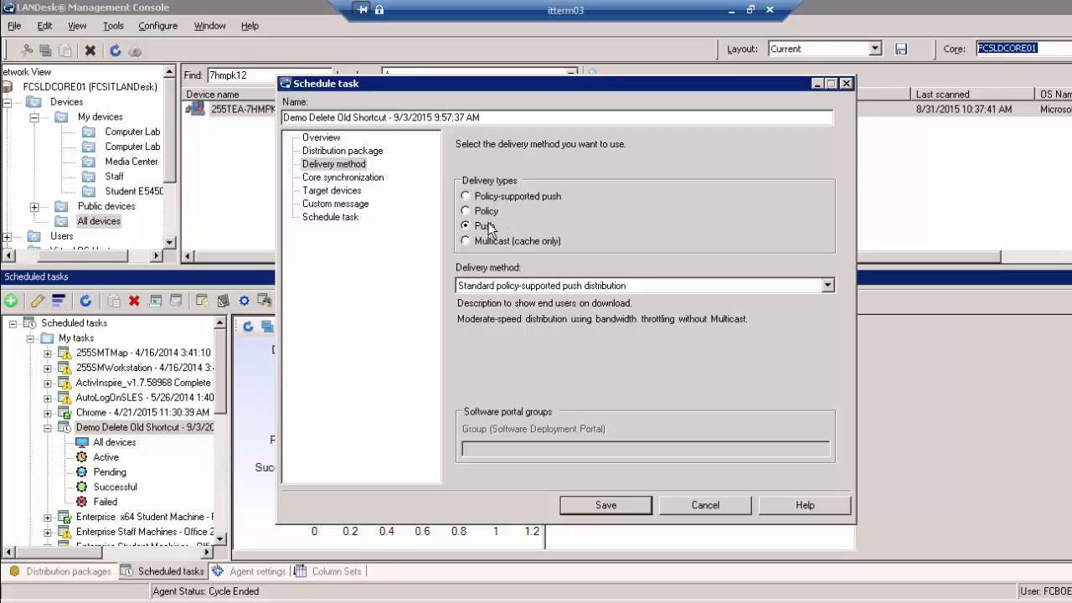
left_click(523, 286)
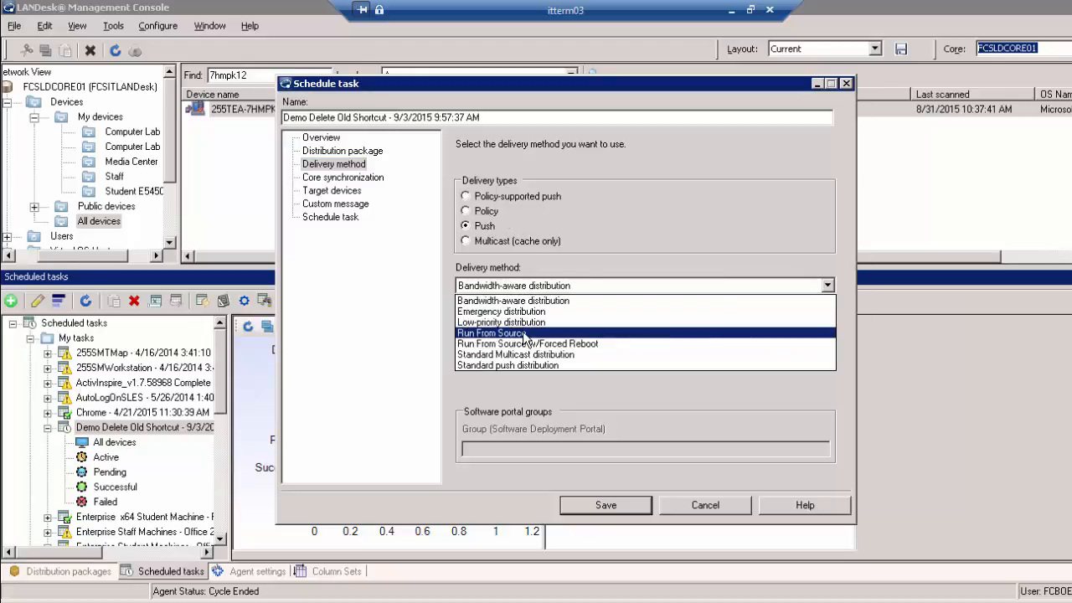
left_click(524, 333)
Confirm target 255TEA-7HMPK12, schedule the task to start now, save, and return to Distribution packages
left_click(356, 191)
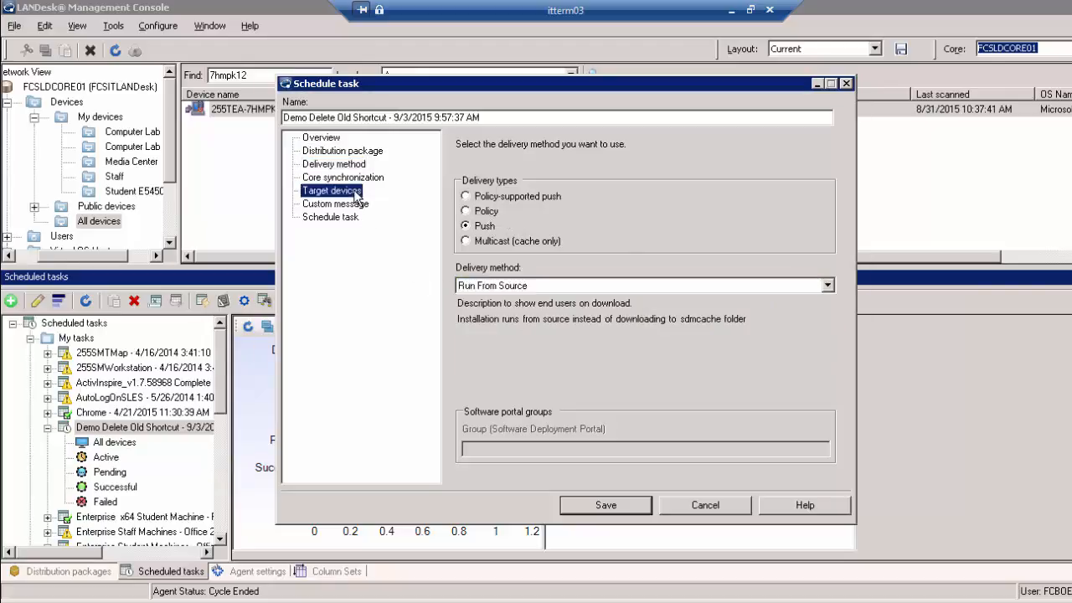
left_click(532, 240)
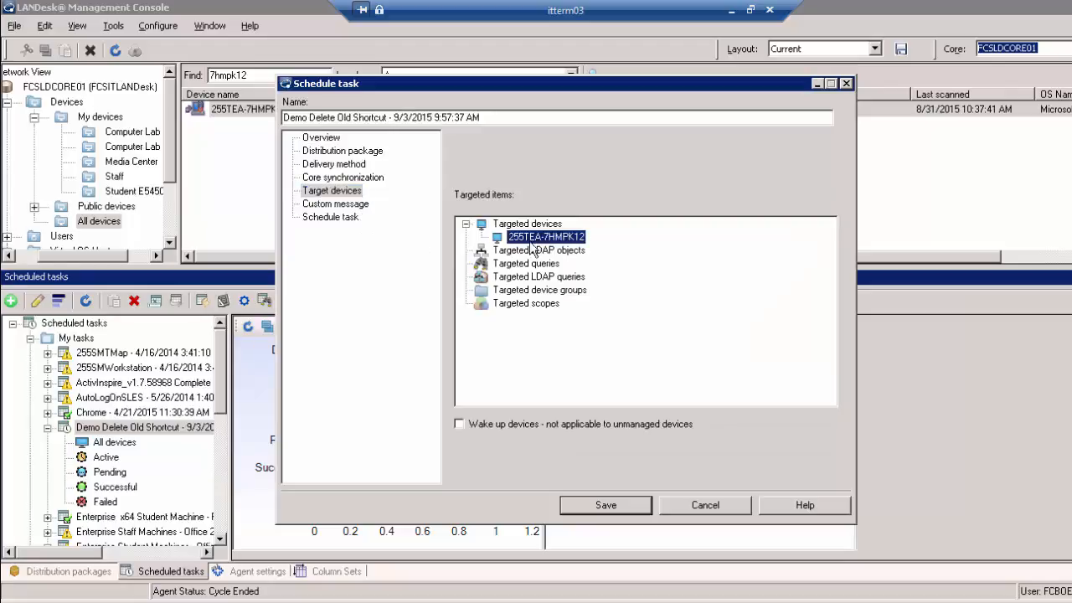
left_click(337, 218)
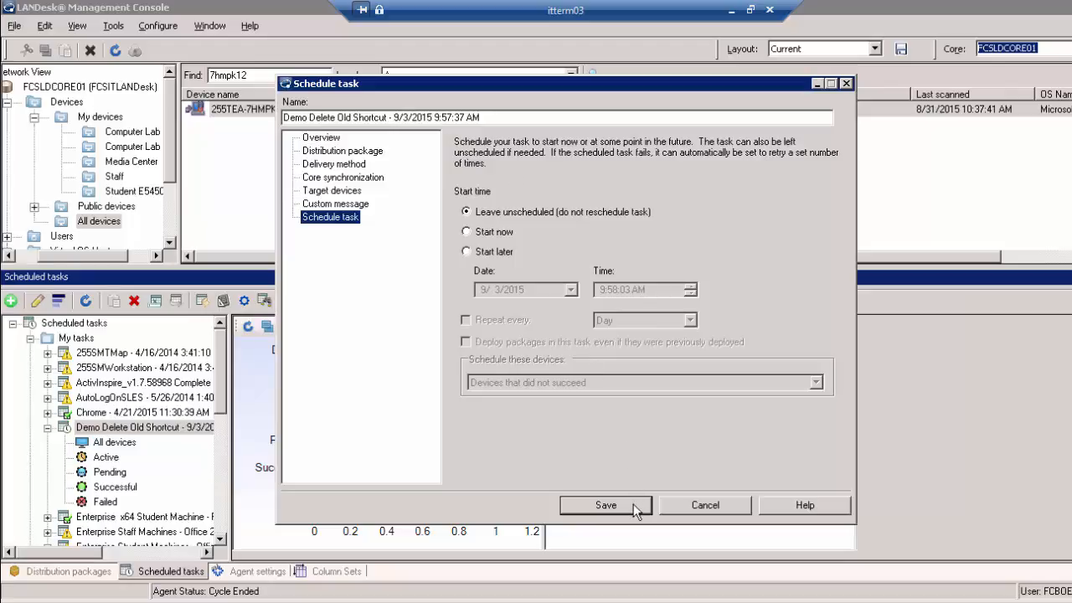
left_click(507, 253)
left_click(496, 231)
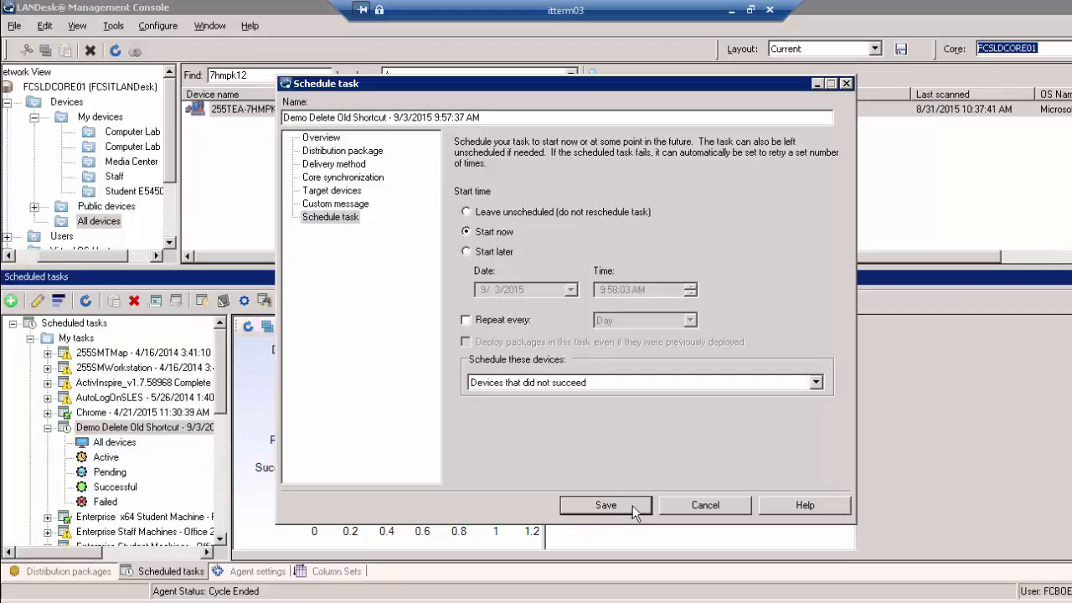
left_click(632, 505)
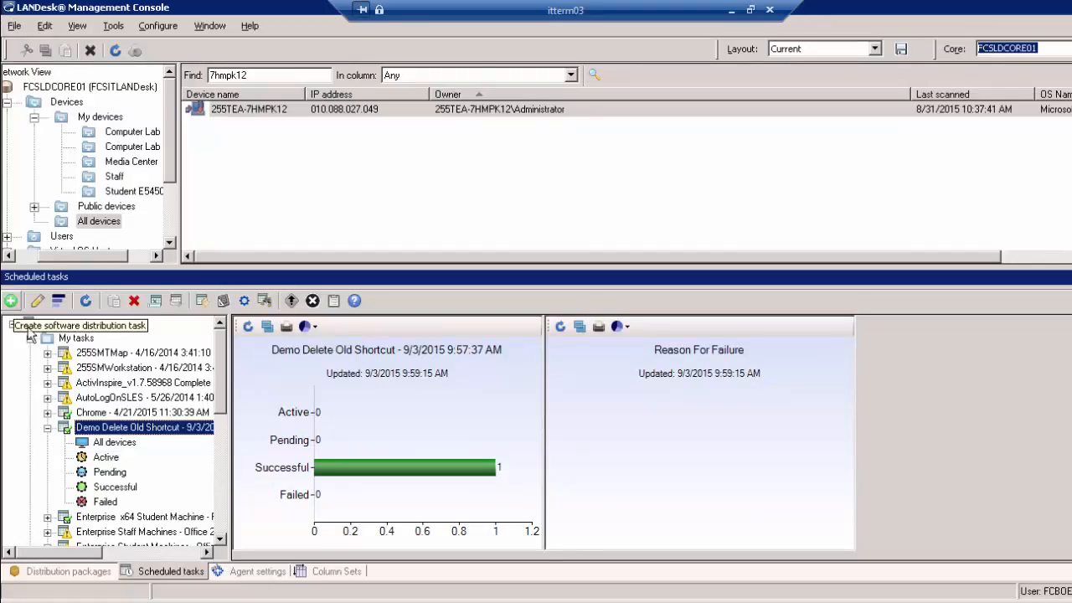
left_click(91, 573)
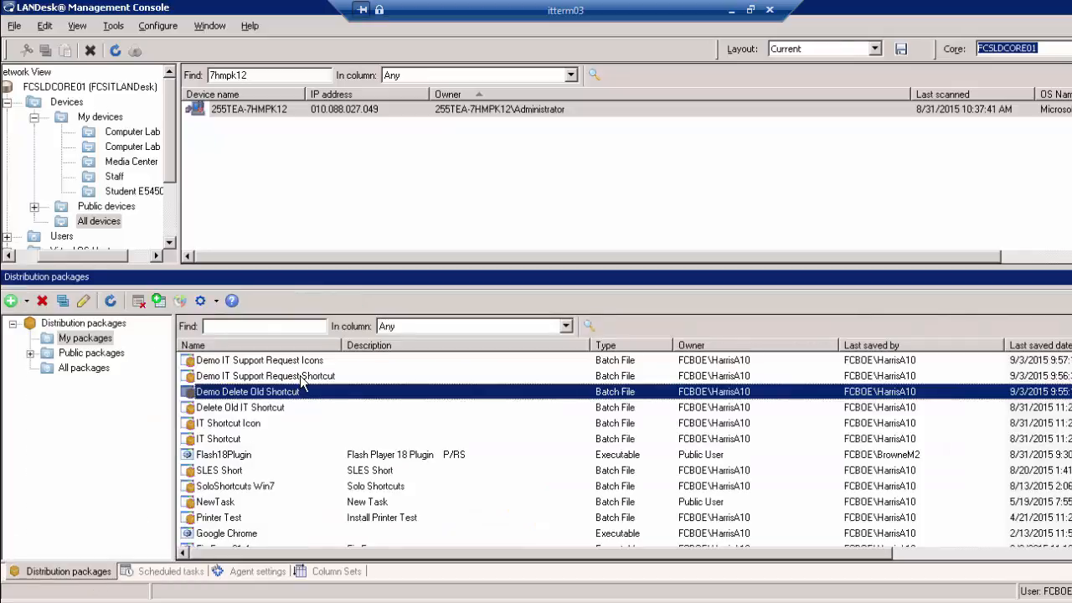
Create a scheduled task from Demo IT Support Request Icons and target device 255TEA-7HMPK12
right_click(304, 362)
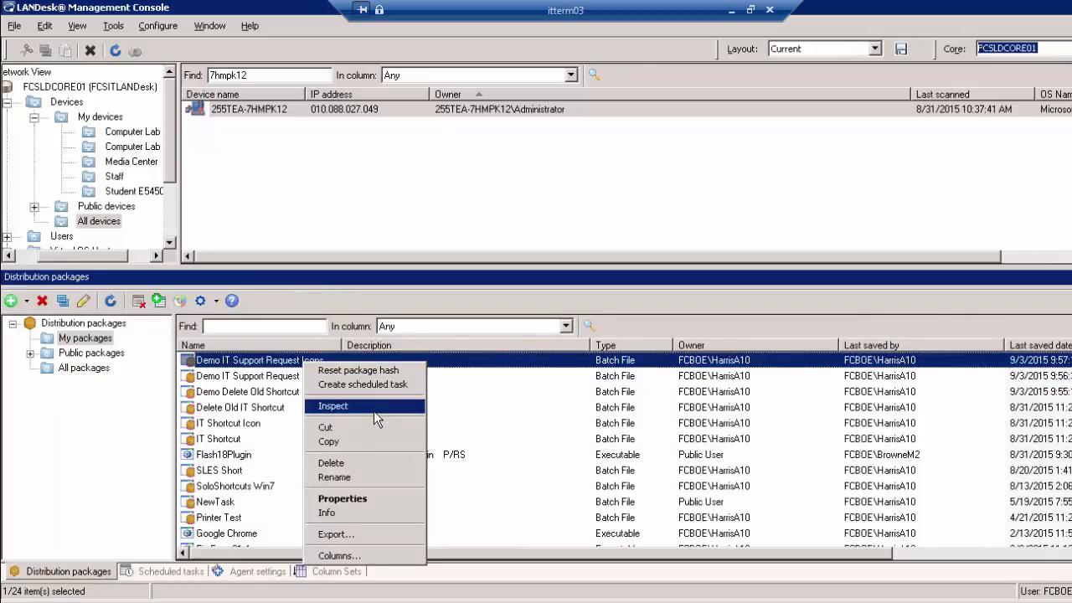
left_click(386, 383)
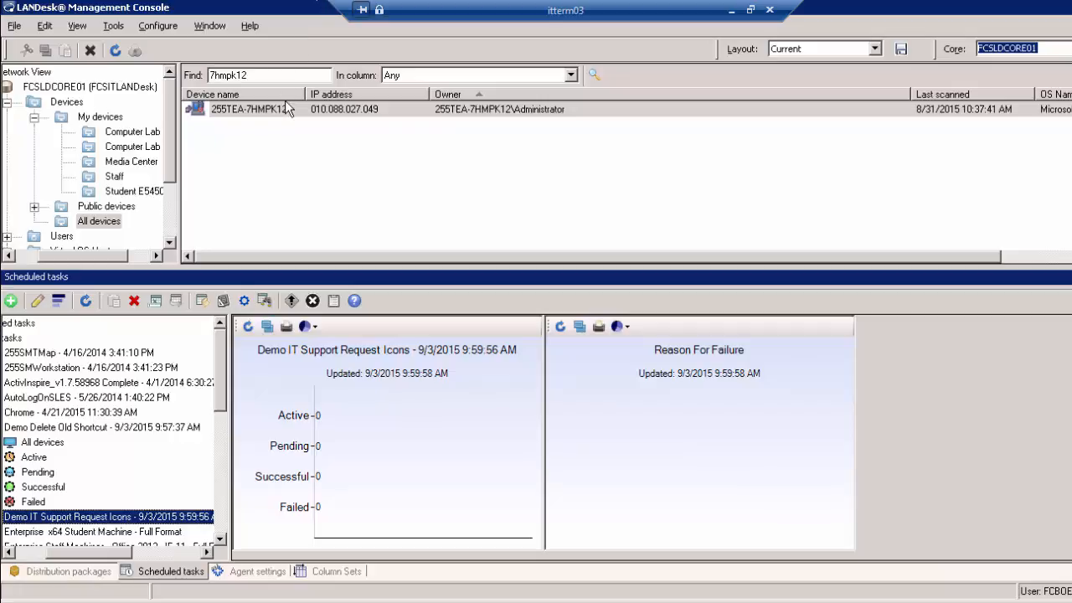
left_click_drag(288, 108, 144, 526)
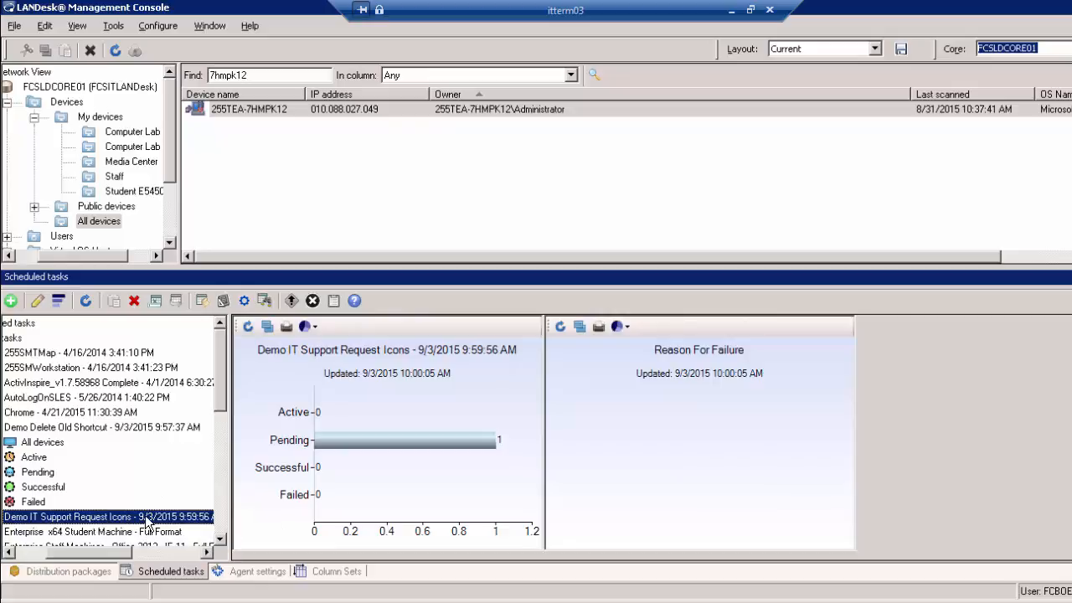
Give the Icons task Push delivery with Run From Source and save it
right_click(147, 520)
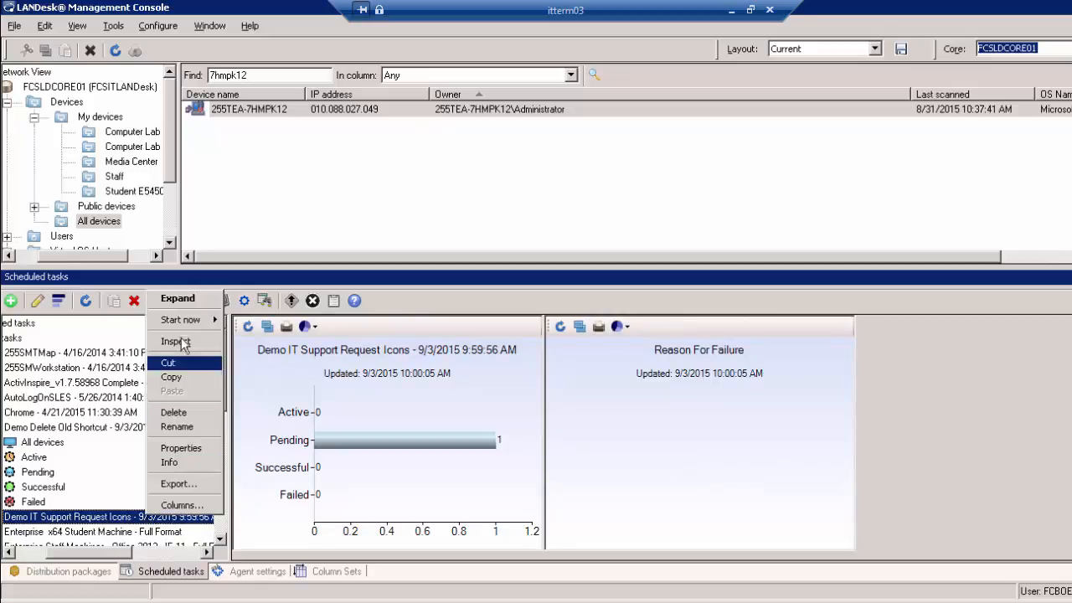
mouse_move(189, 325)
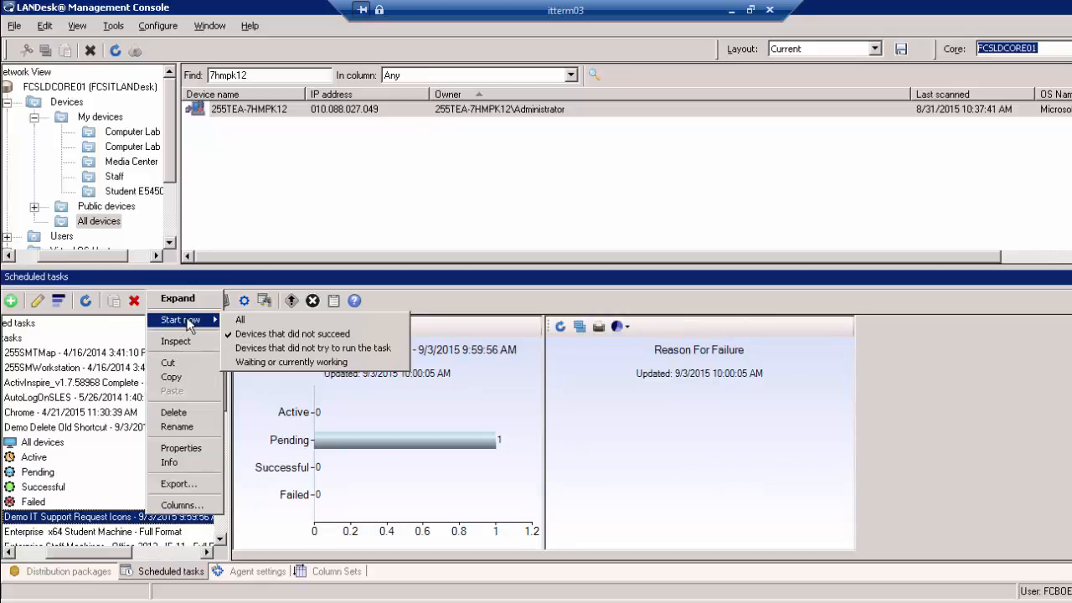
left_click(197, 459)
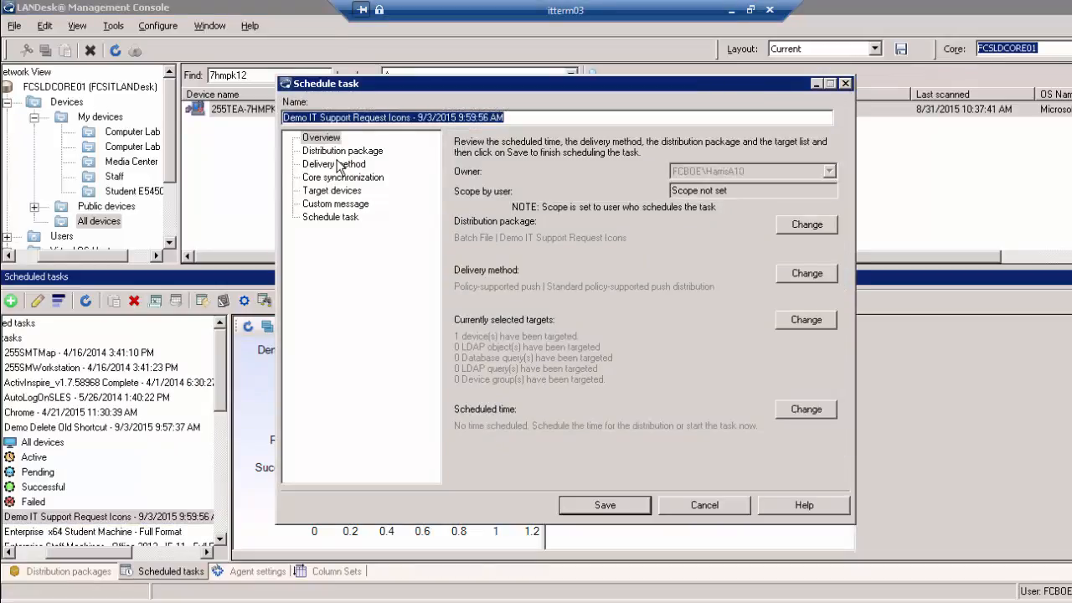
left_click(335, 164)
left_click(488, 228)
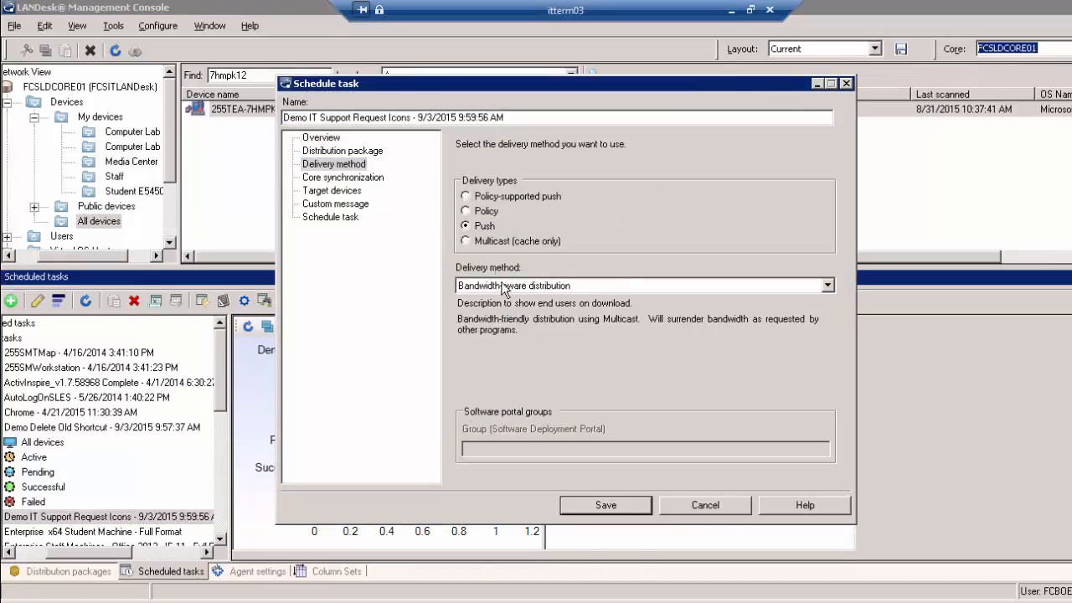
left_click(513, 285)
left_click(514, 333)
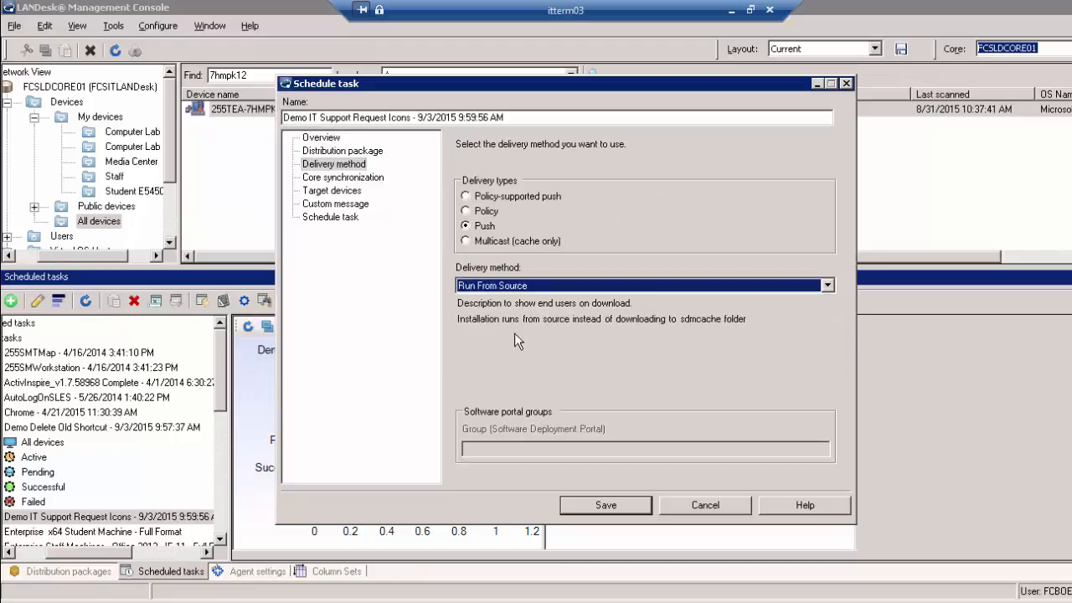
left_click(615, 506)
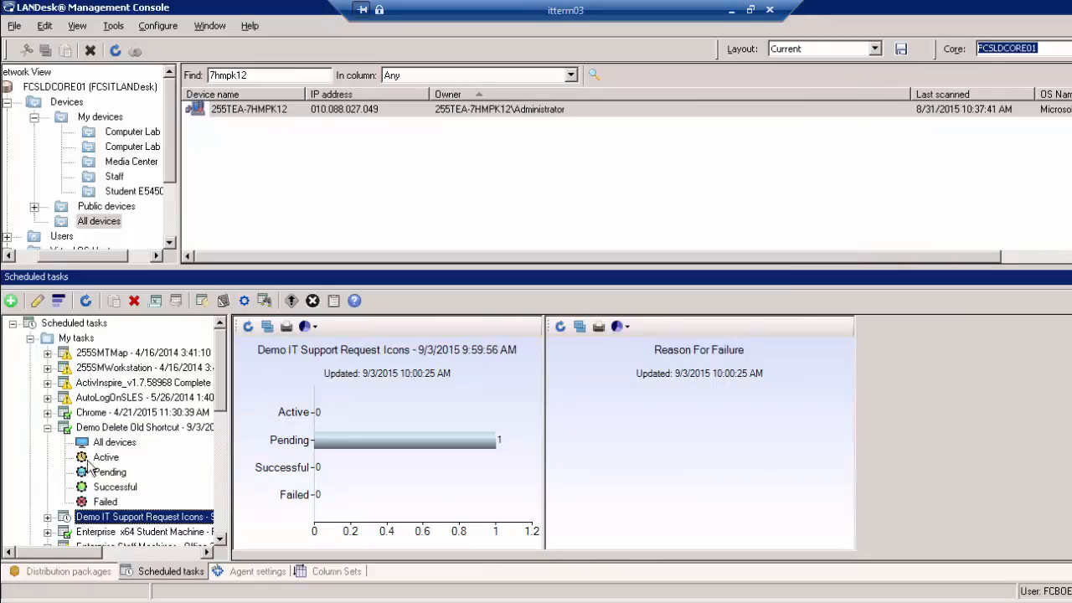
Start the Demo IT Support Request Icons task now on all devices
left_click(48, 428)
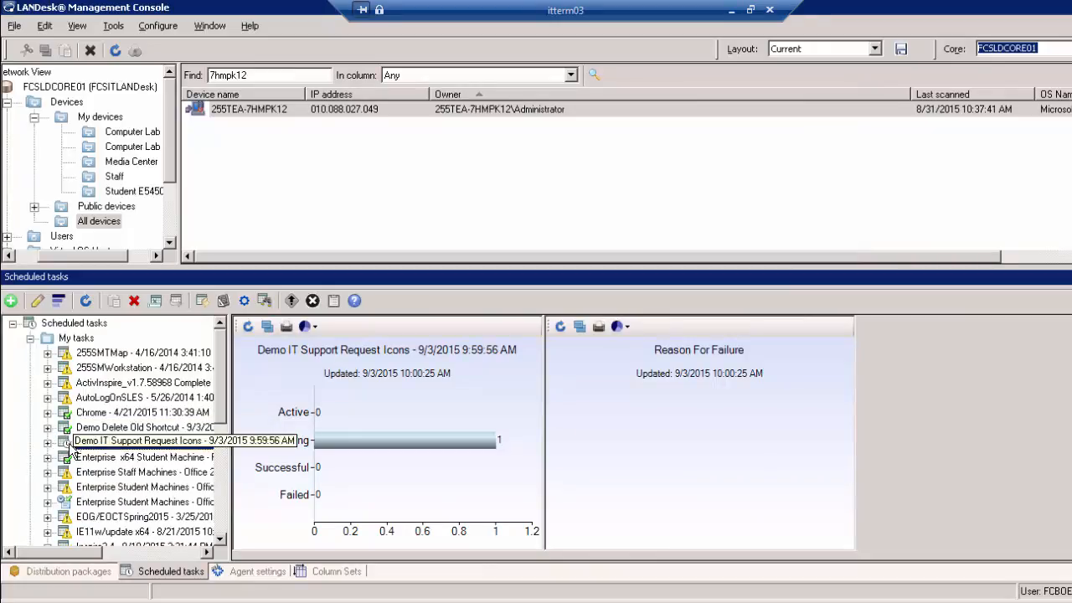
left_click(48, 442)
right_click(105, 444)
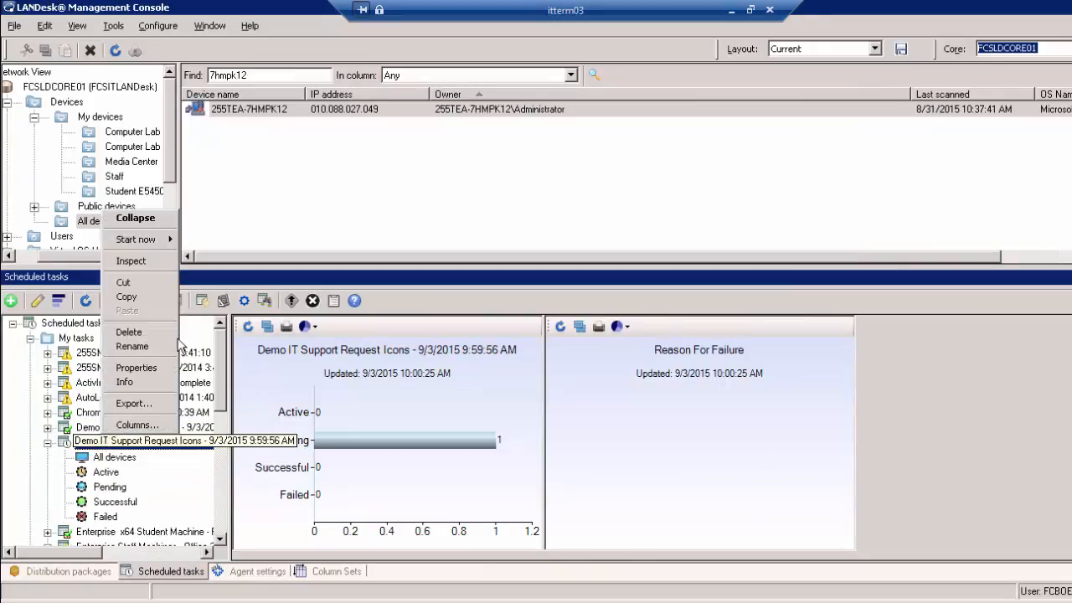
mouse_move(155, 245)
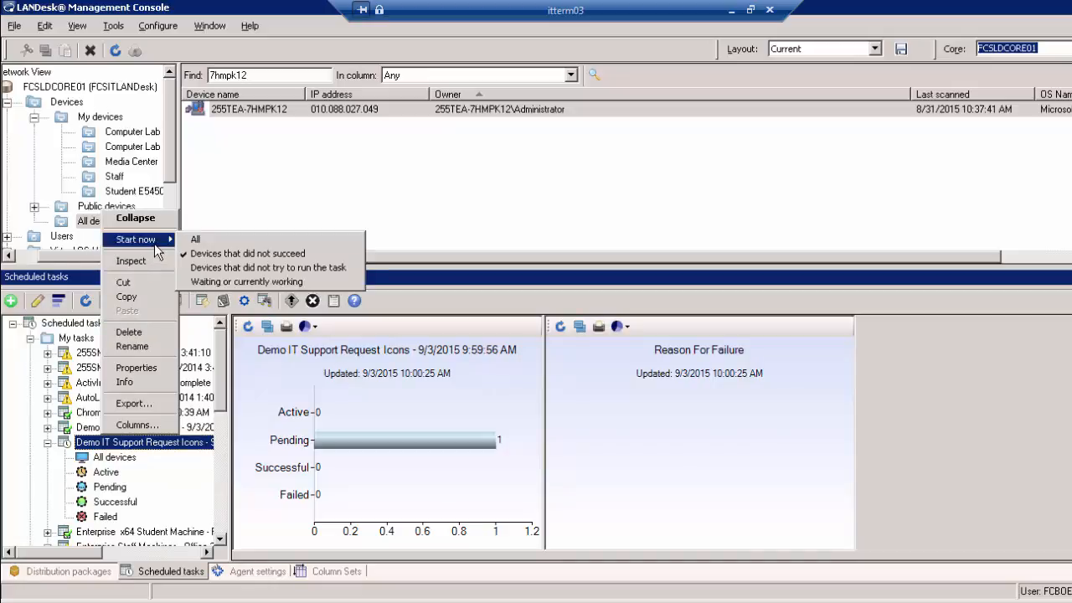
left_click(213, 240)
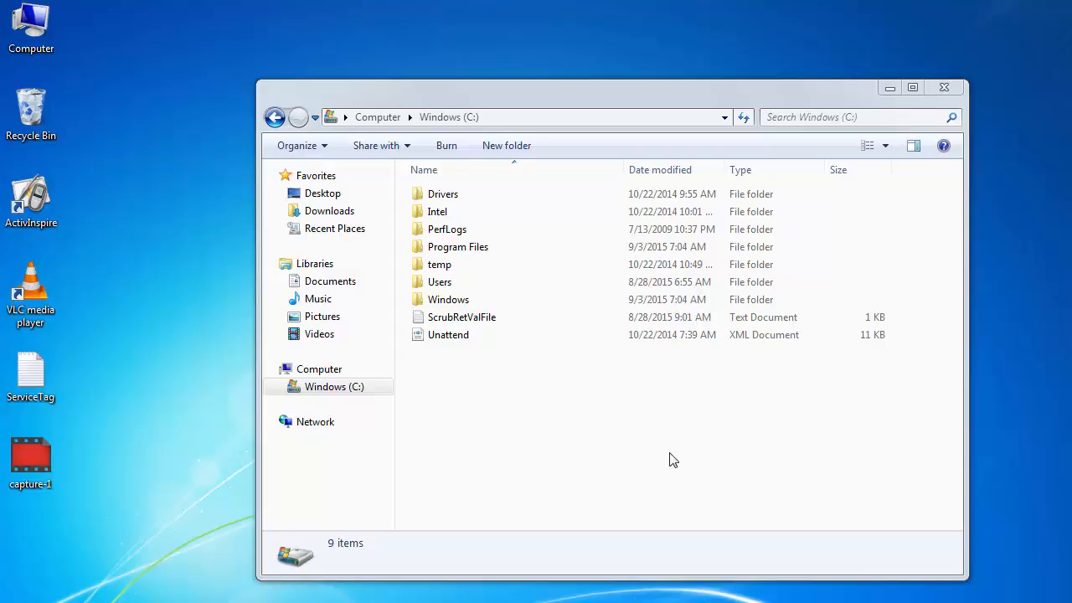
Check that the pushed icons folder now appears among the 10 items on the C: drive
left_click_drag(669, 452, 260, 3)
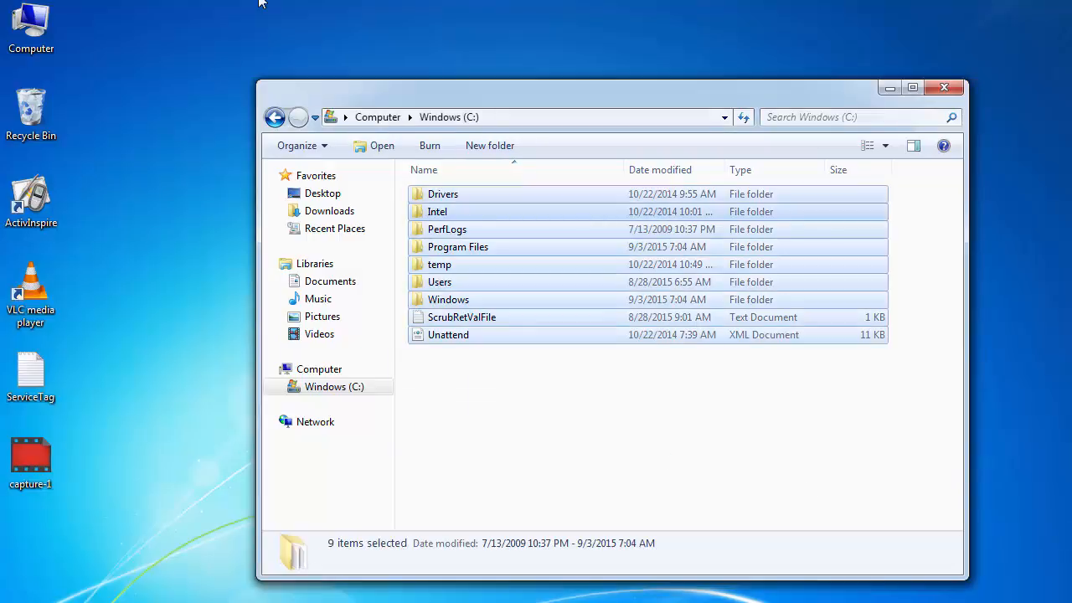
left_click(654, 418)
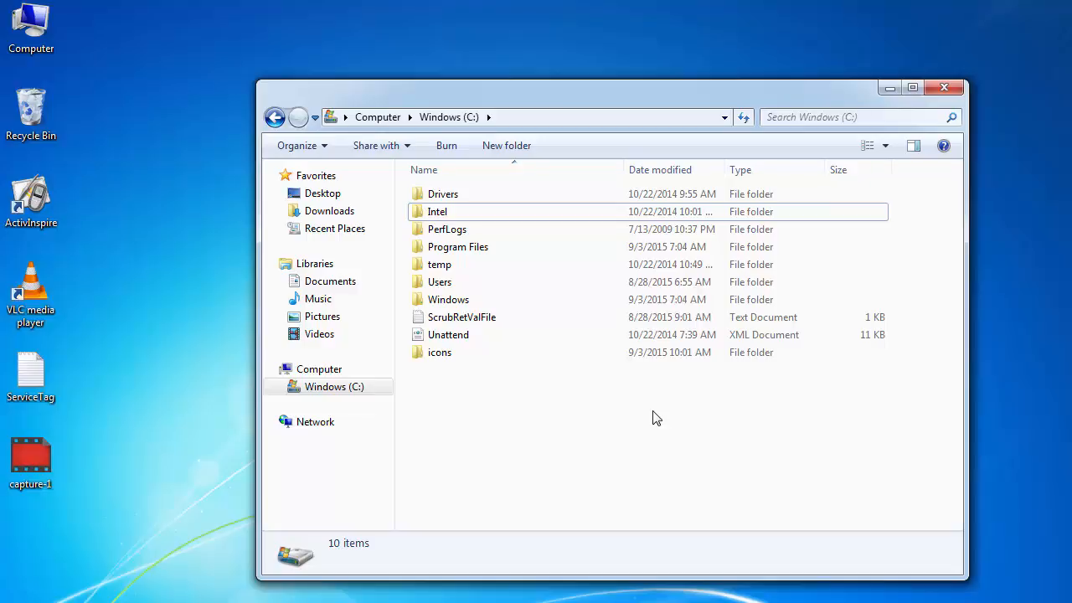
right_click(295, 383)
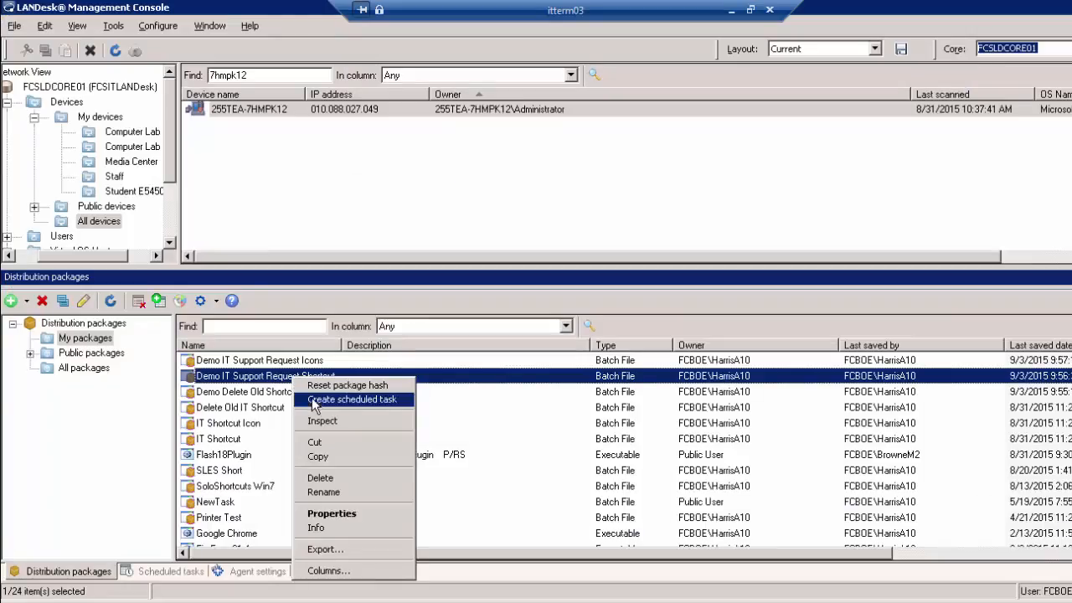
Create a scheduled task for the Shortcut package, target device 255TEA-7HMPK12, and open its properties
left_click(316, 399)
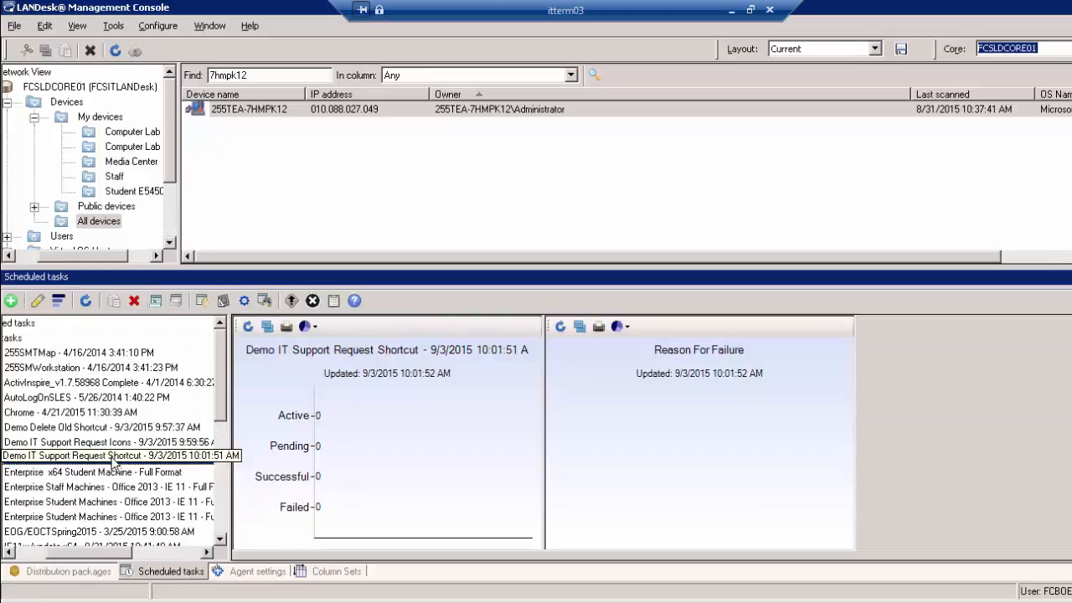
left_click_drag(271, 108, 159, 462)
right_click(159, 463)
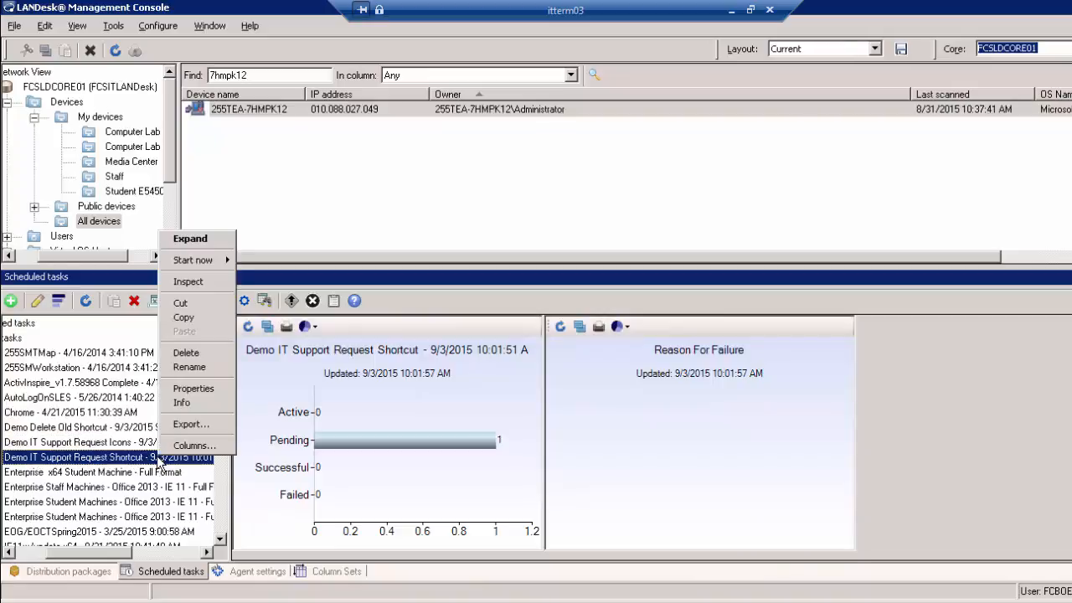
left_click(212, 383)
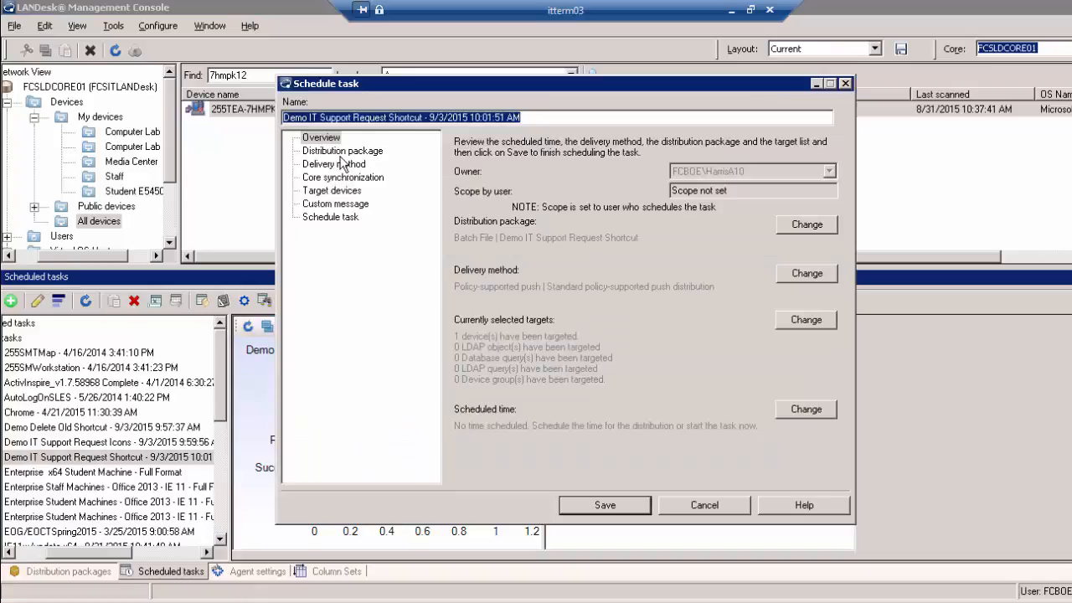
Set the task to Push with Run From Source delivery, schedule it to start now, and save
left_click(342, 164)
left_click(486, 225)
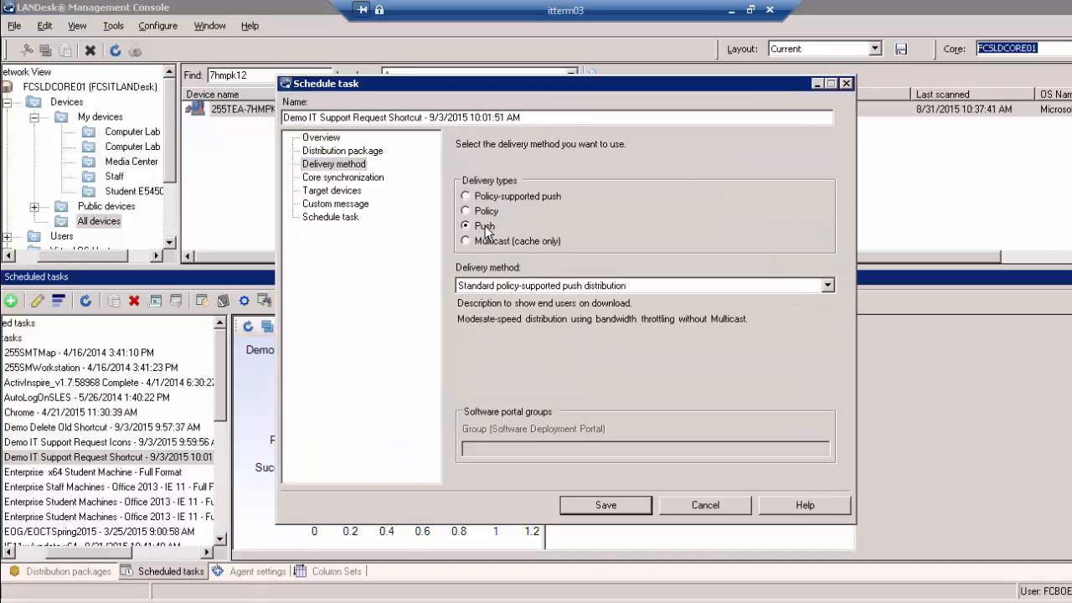
left_click(500, 286)
left_click(498, 339)
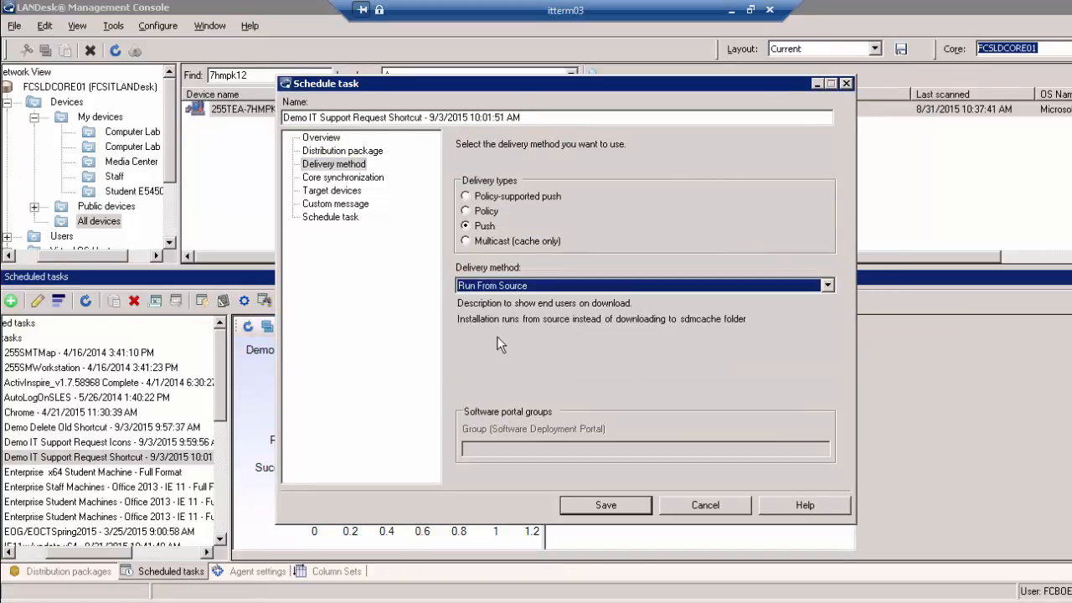
left_click(597, 497)
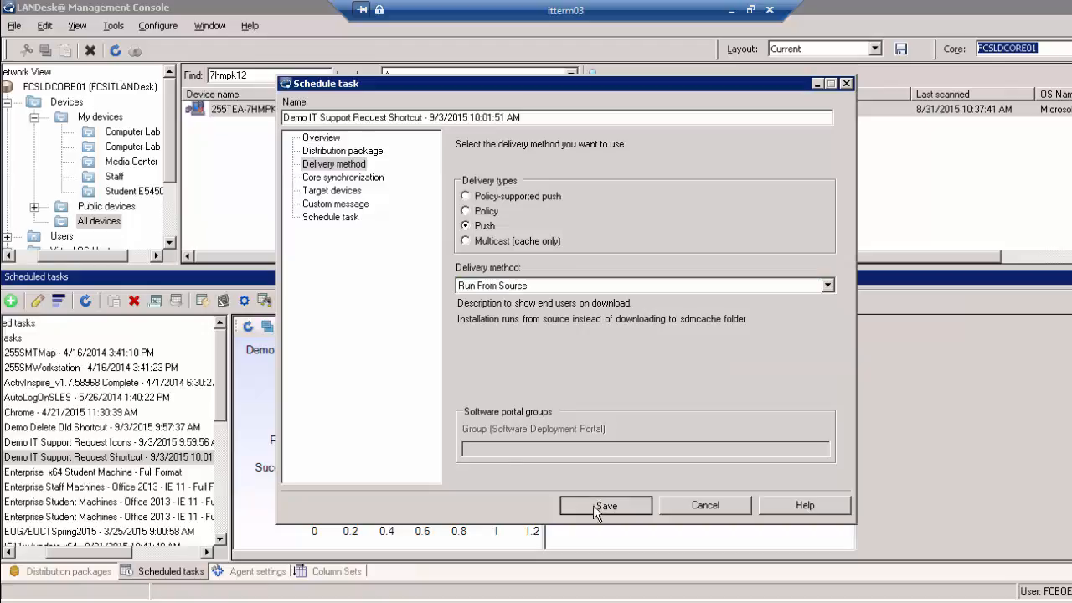
left_click(323, 219)
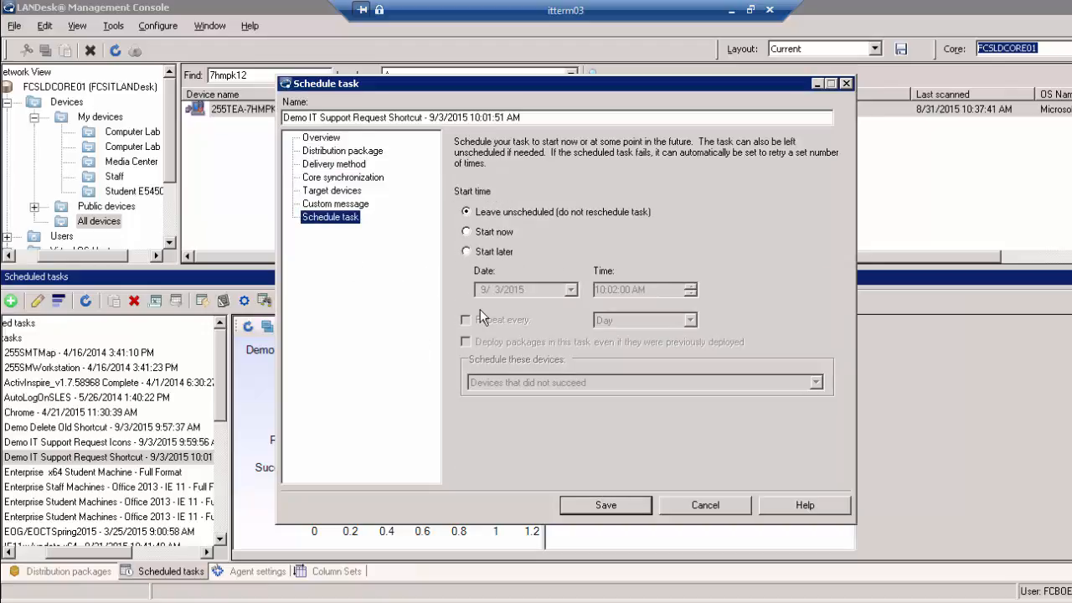
left_click(492, 232)
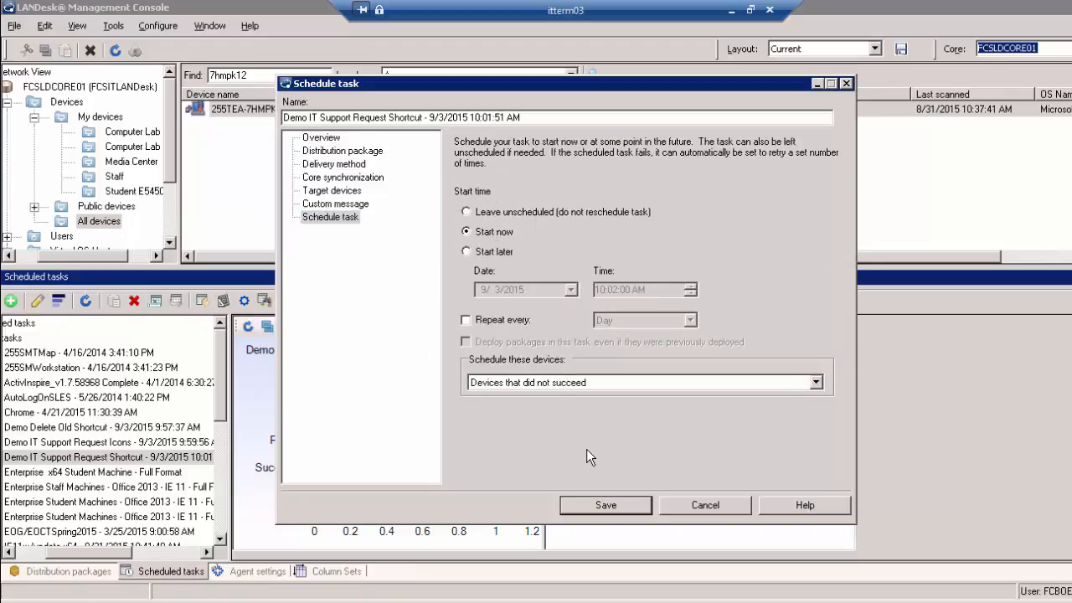
left_click(628, 507)
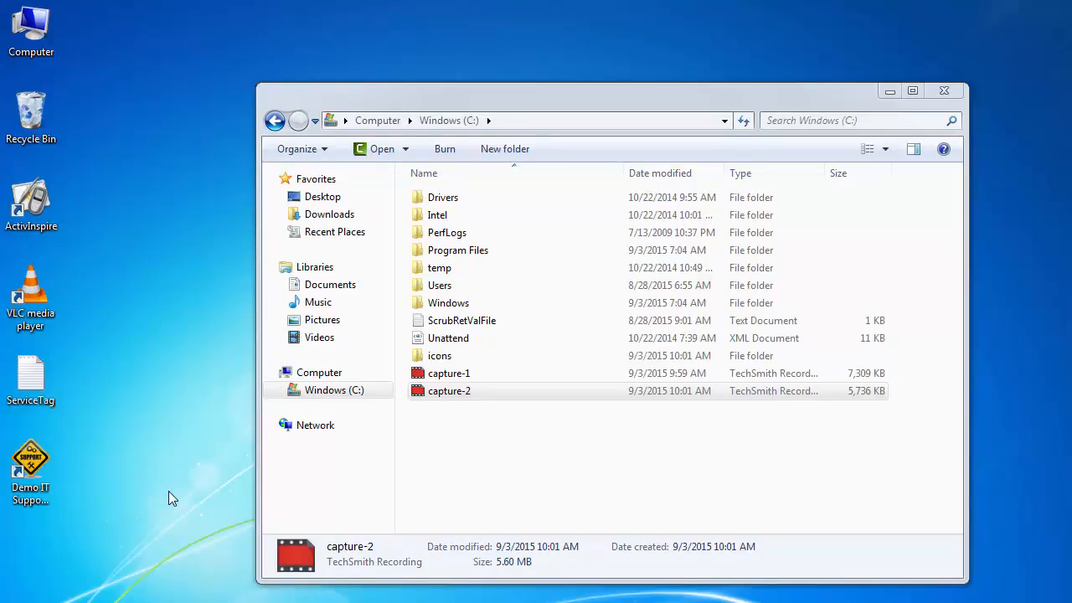
Inspect the Demo IT Support Request shortcut's properties to confirm its IT service desk mailto link
right_click(25, 490)
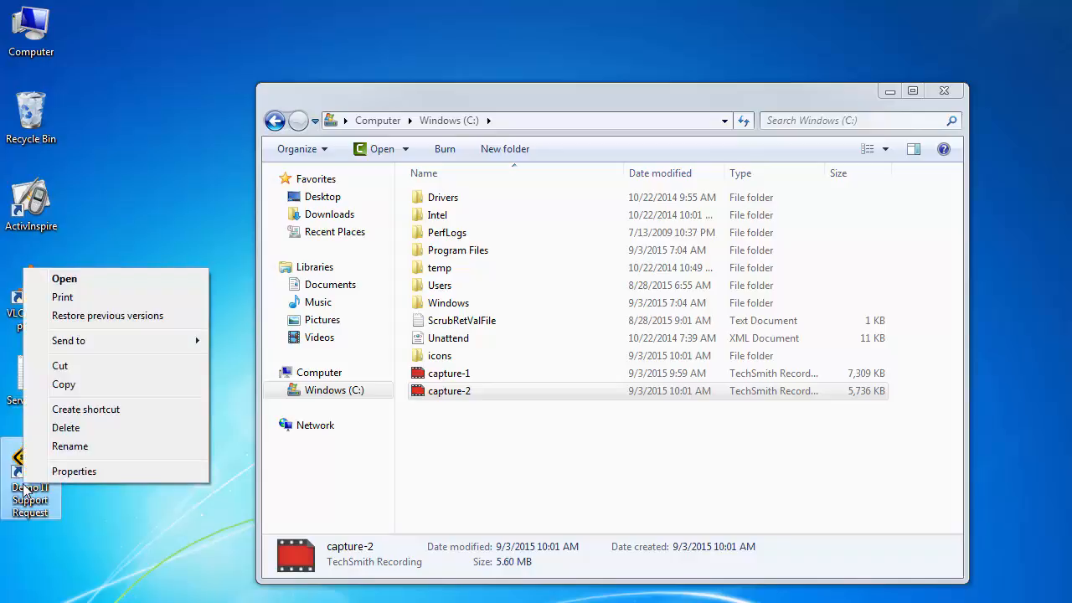
left_click(74, 472)
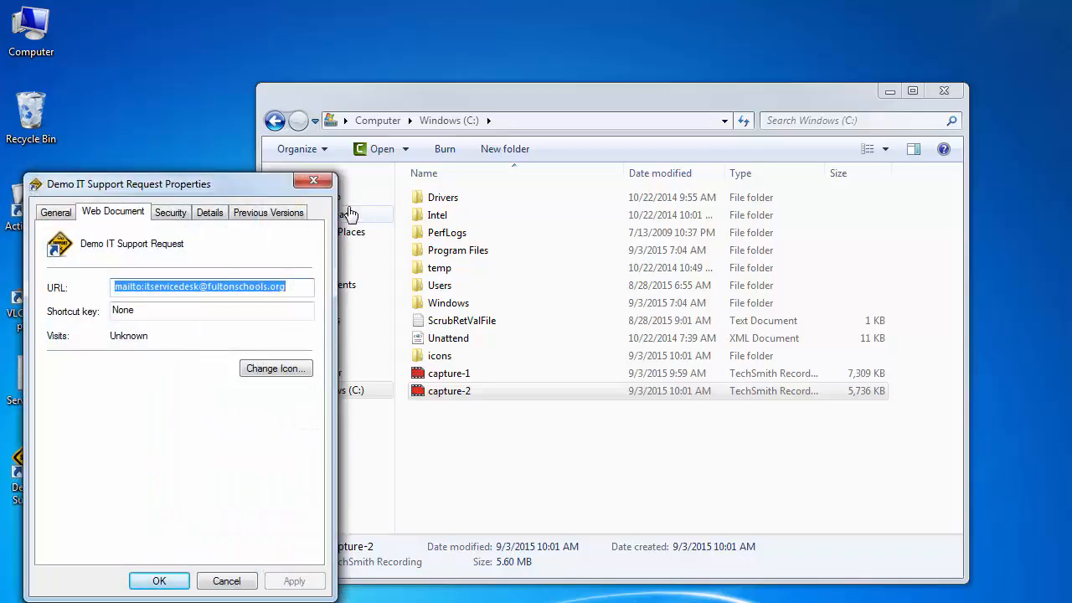
left_click(320, 181)
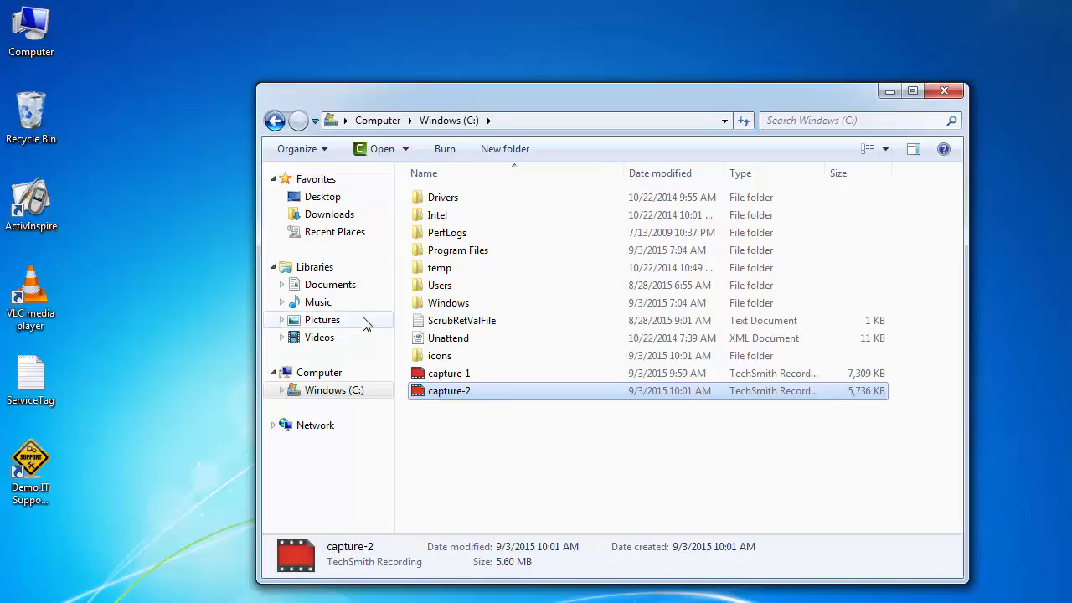
left_click(322, 319)
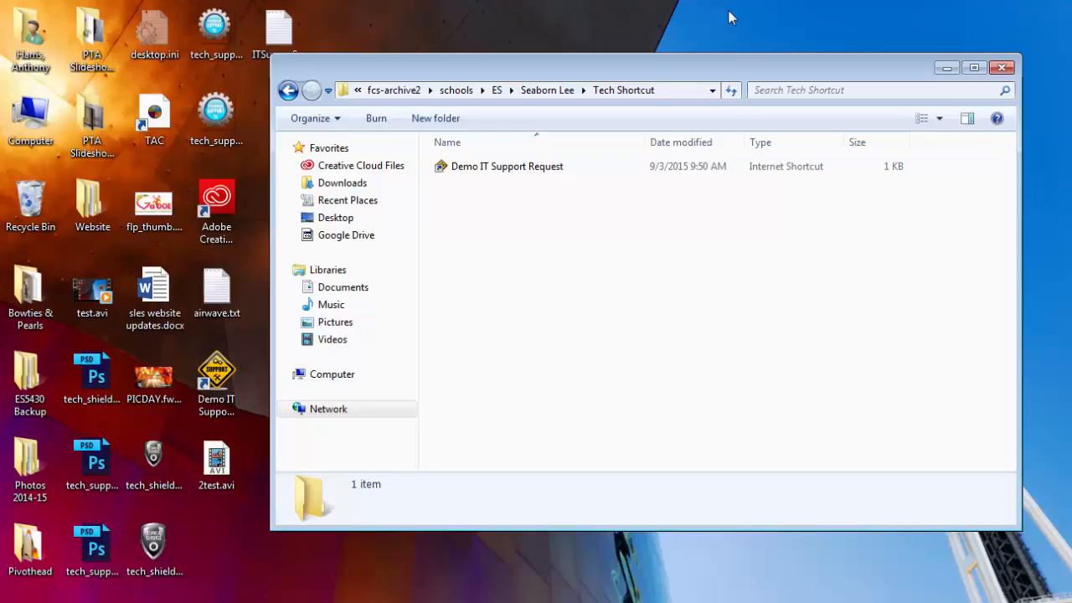
left_click(533, 92)
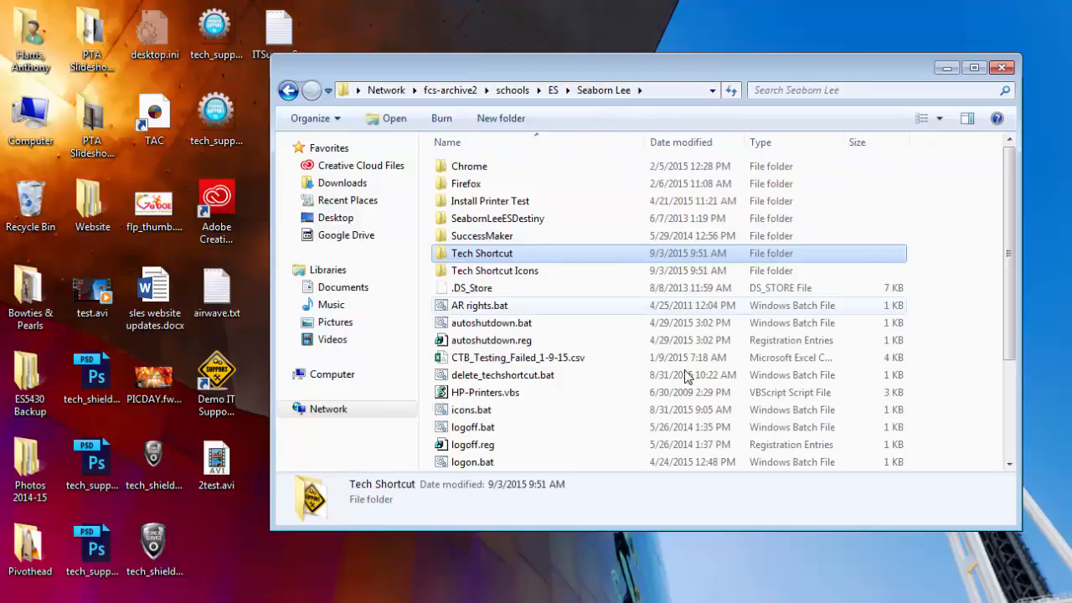
left_click(659, 94)
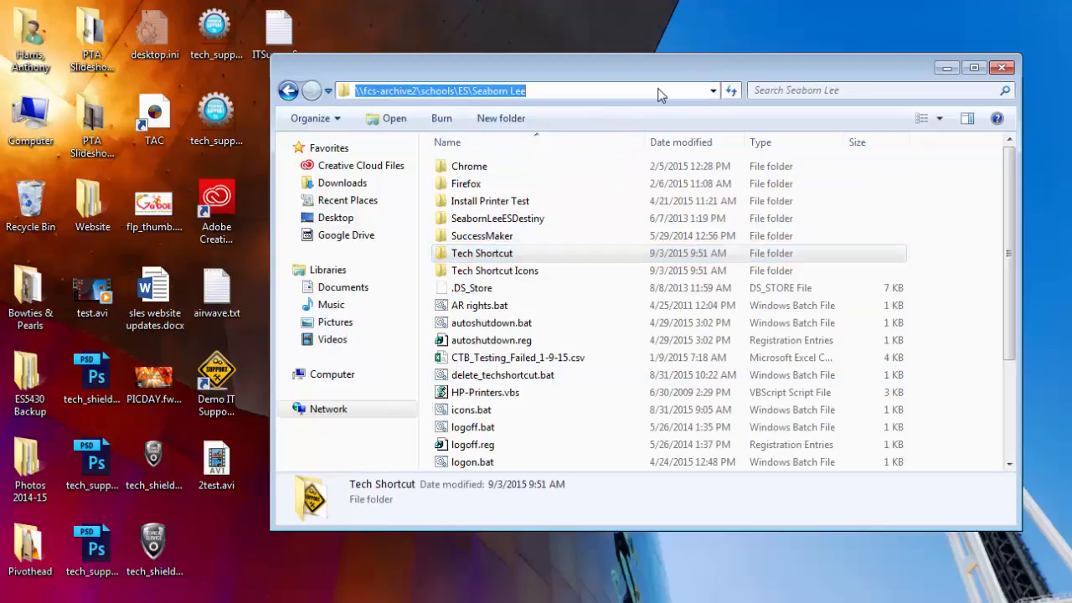
left_click(659, 90)
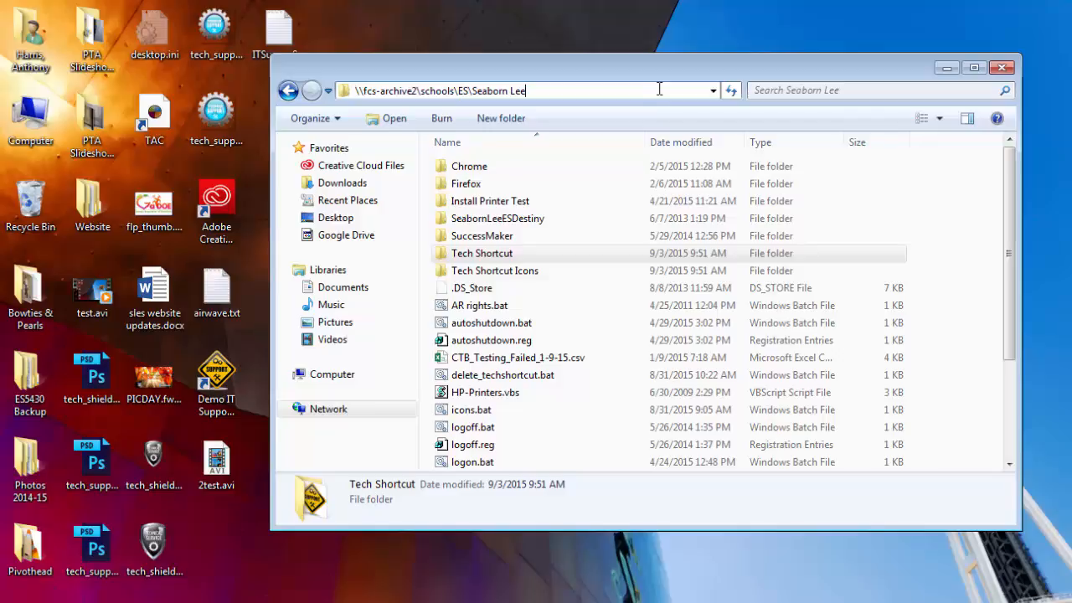
left_click_drag(659, 90, 322, 78)
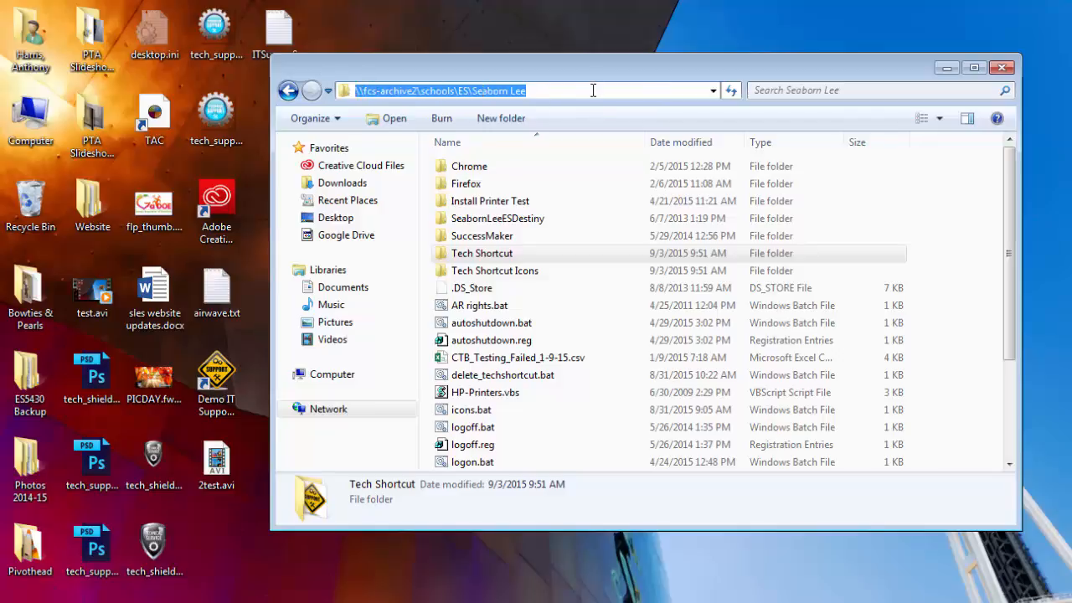
left_click_drag(593, 91, 223, 96)
left_click_drag(612, 71, 595, 96)
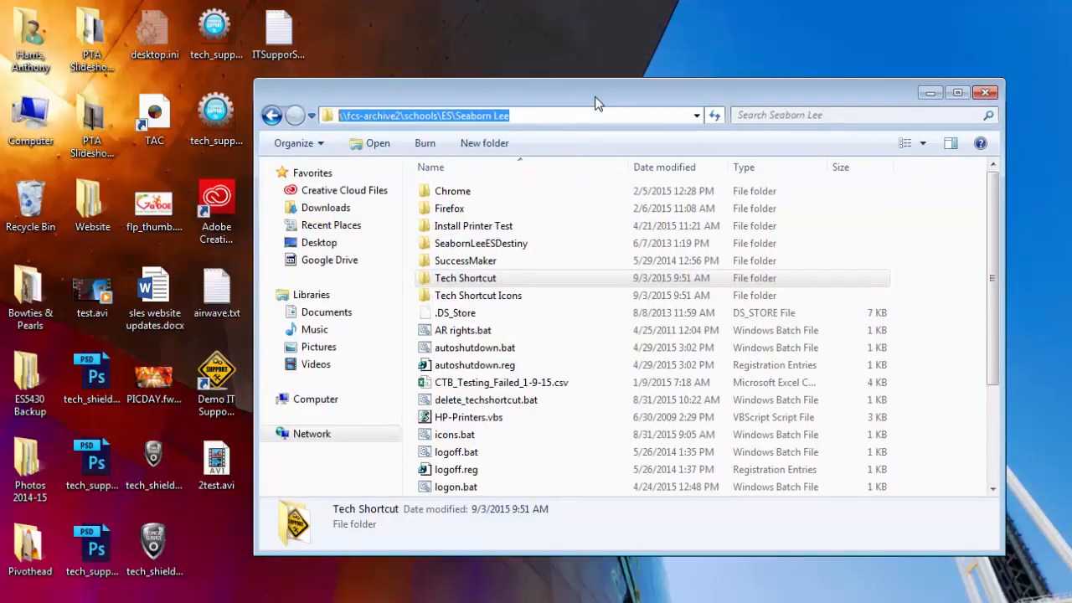